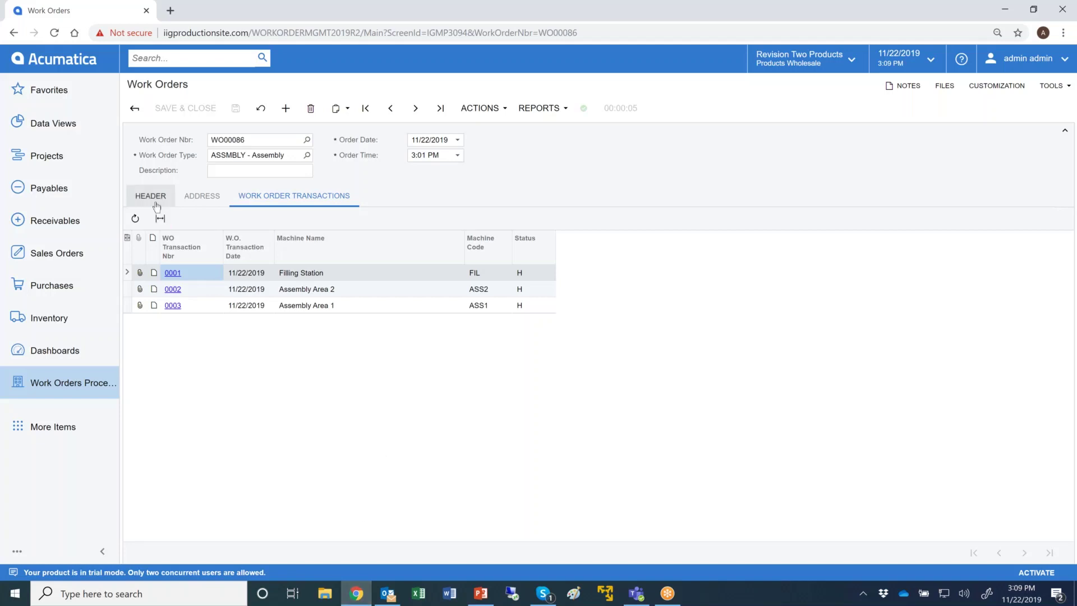
- Create and save a new assembly work order for inventory item DSK2500, Desk with Left and Right Side Drawers
click(285, 109)
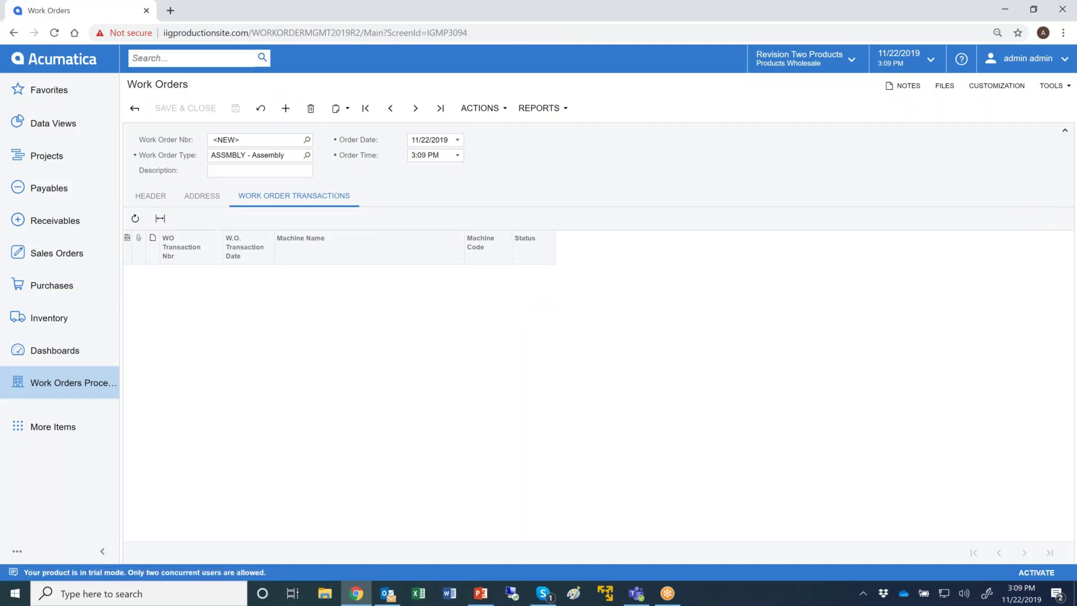
click(157, 198)
click(421, 225)
text(dsk)
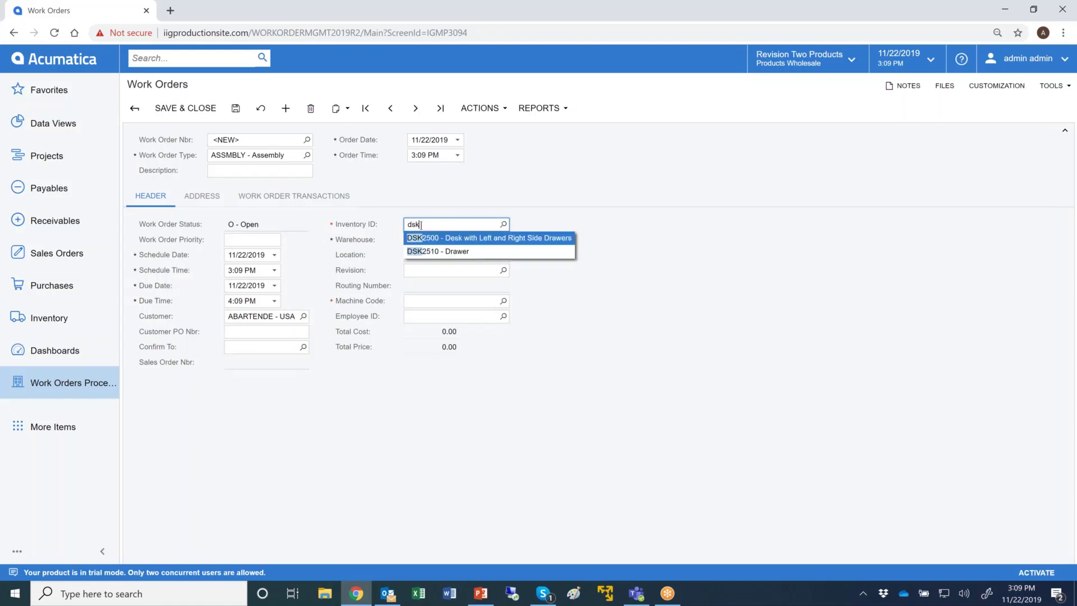
key(Return)
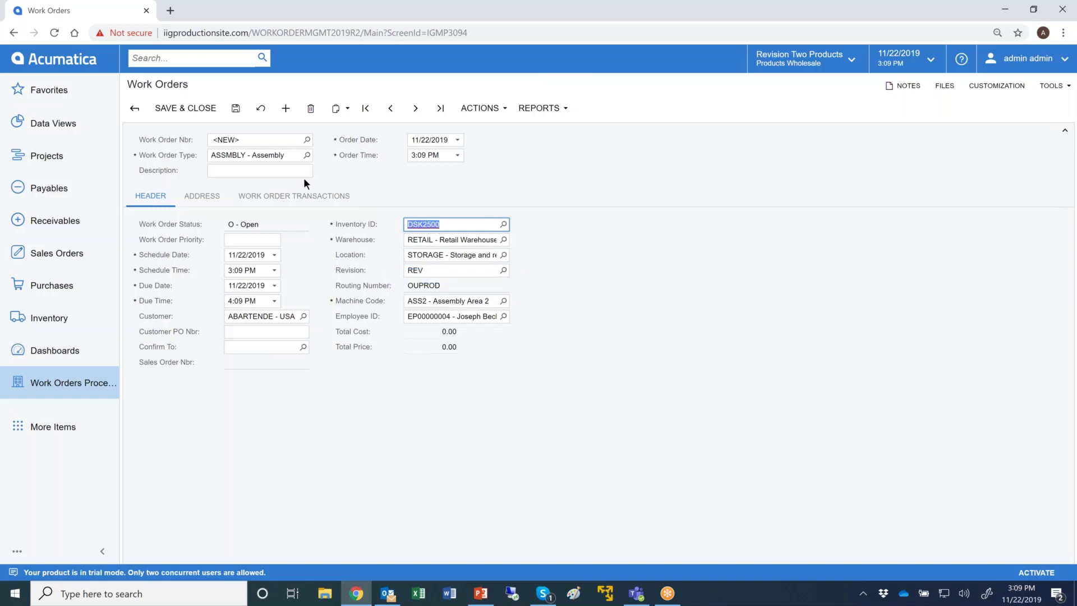
click(236, 110)
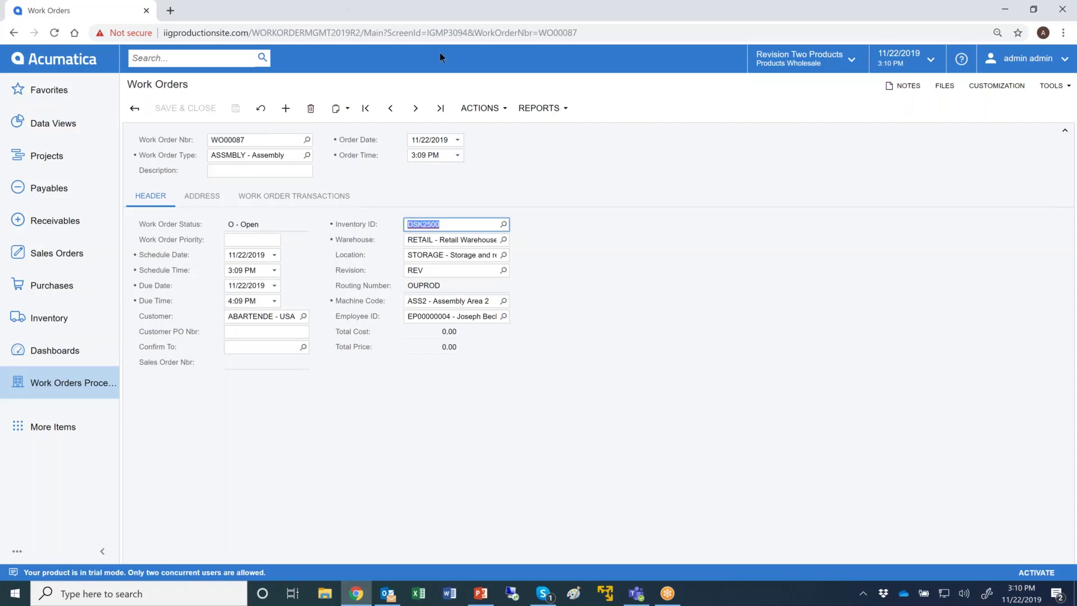
- Generate the dispatch for the saved desk work order with an MFG transaction quantity of 1
click(474, 110)
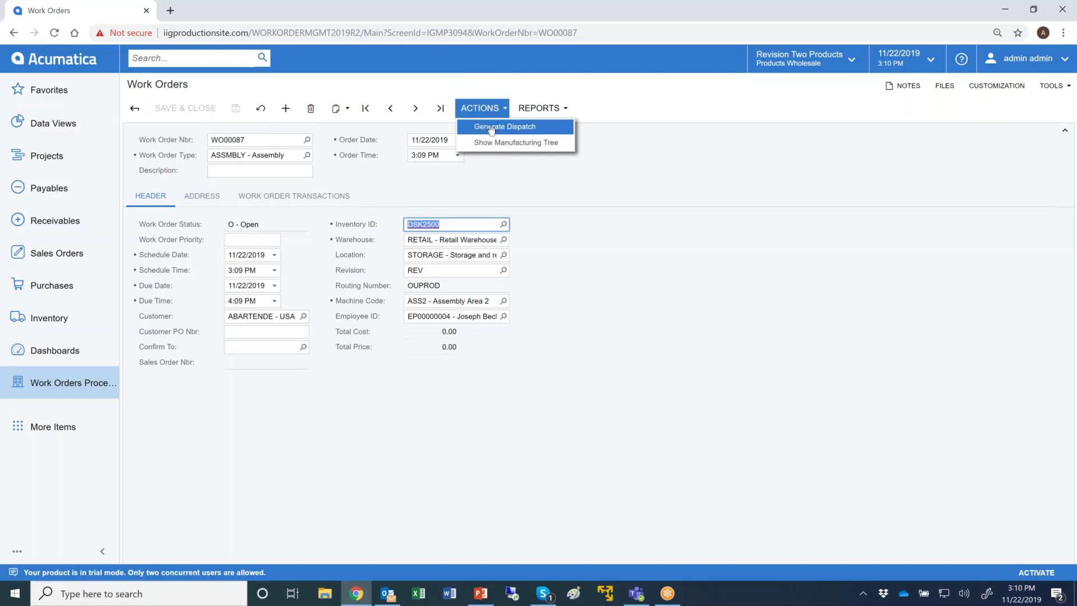
click(491, 128)
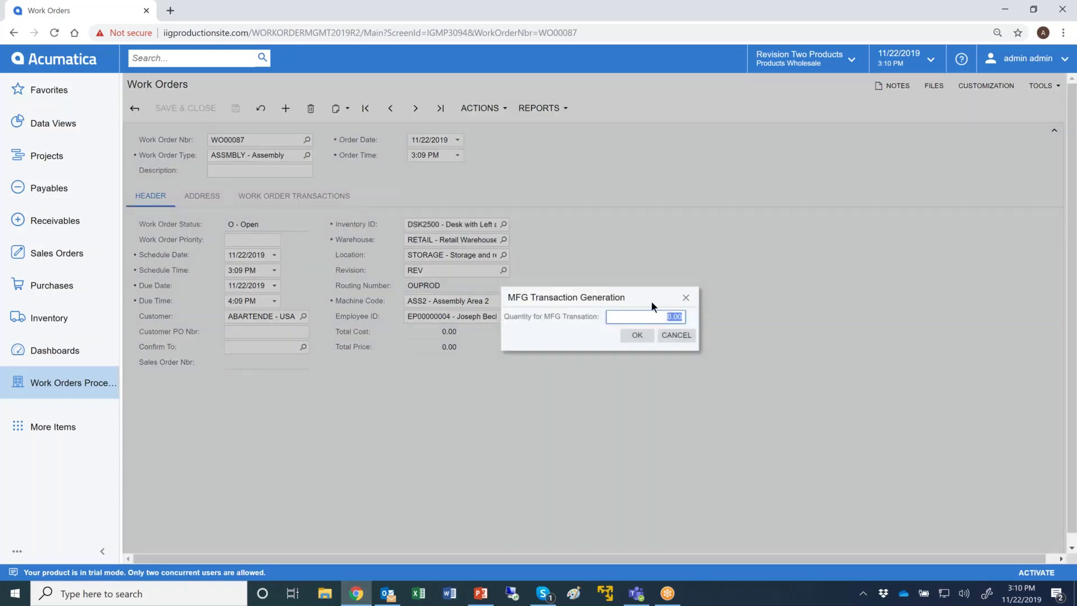
text(1)
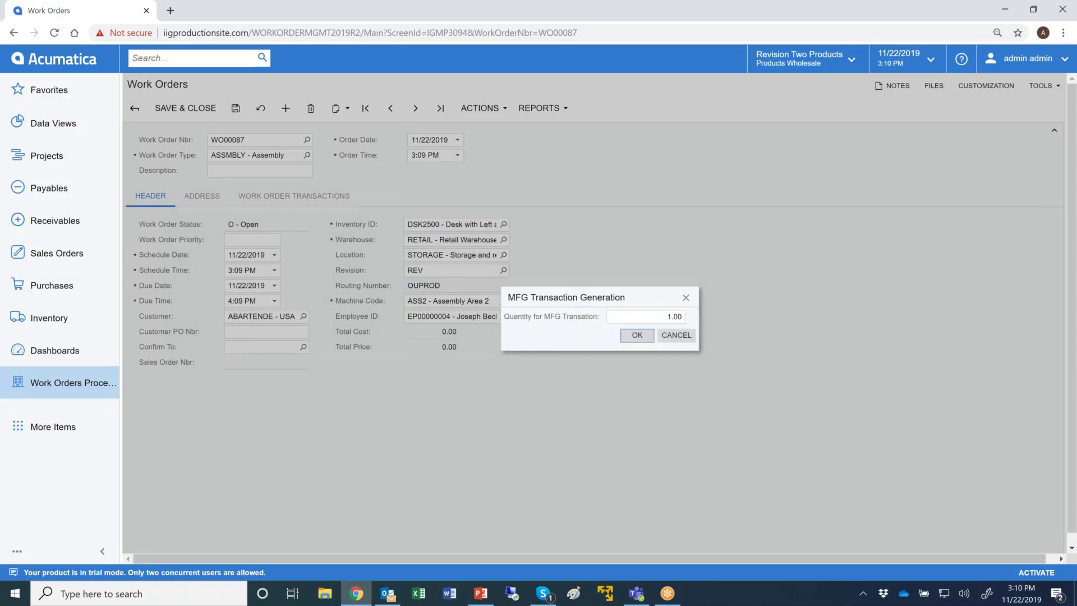
click(637, 334)
click(741, 338)
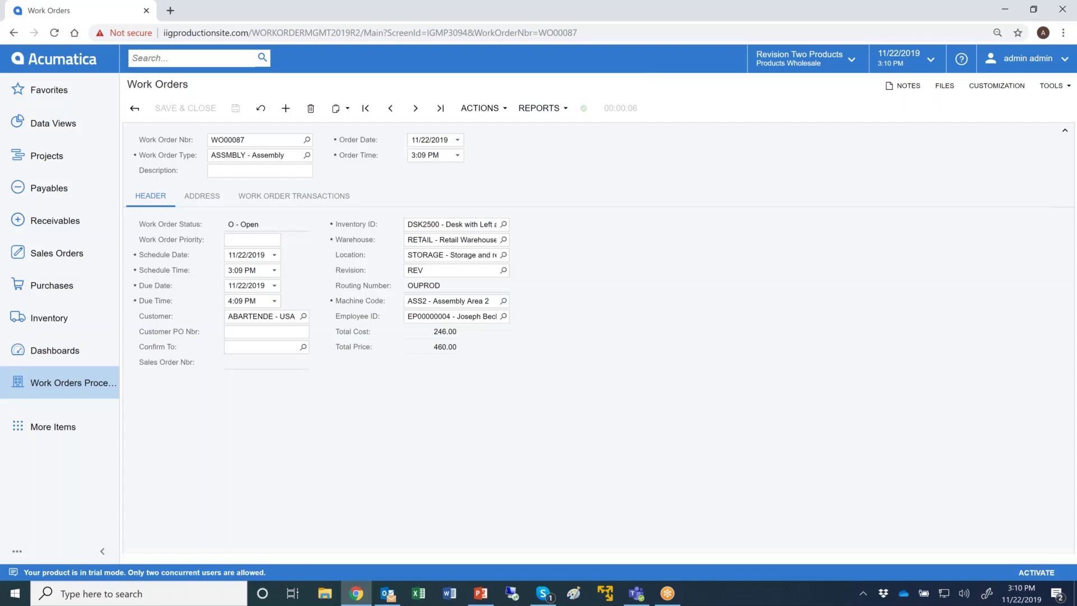
- Review the work order's header and transactions, and open the Filling Station transaction 0001
click(313, 197)
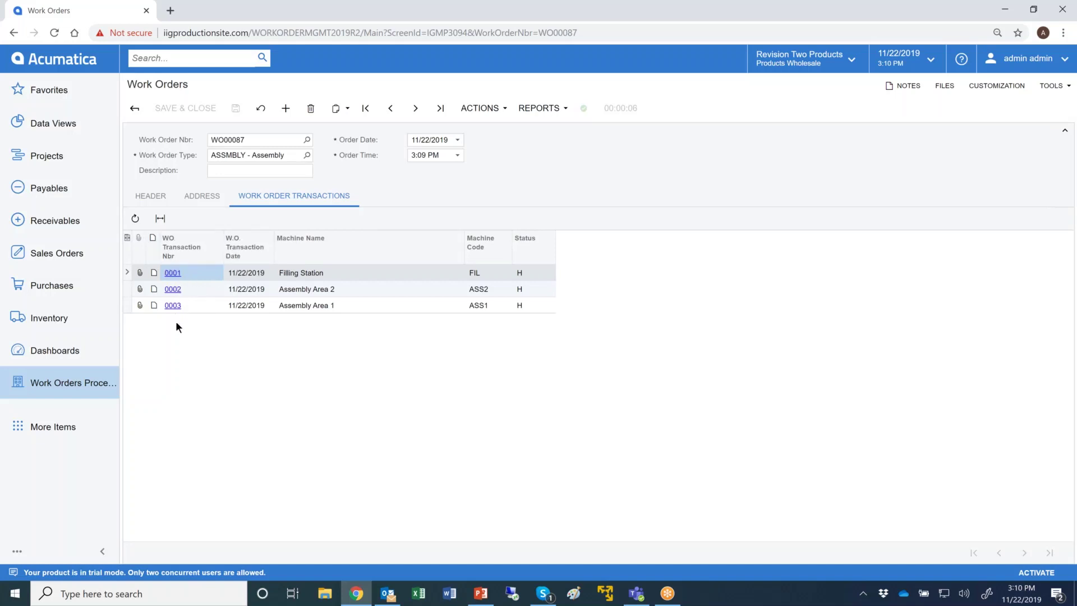
click(150, 196)
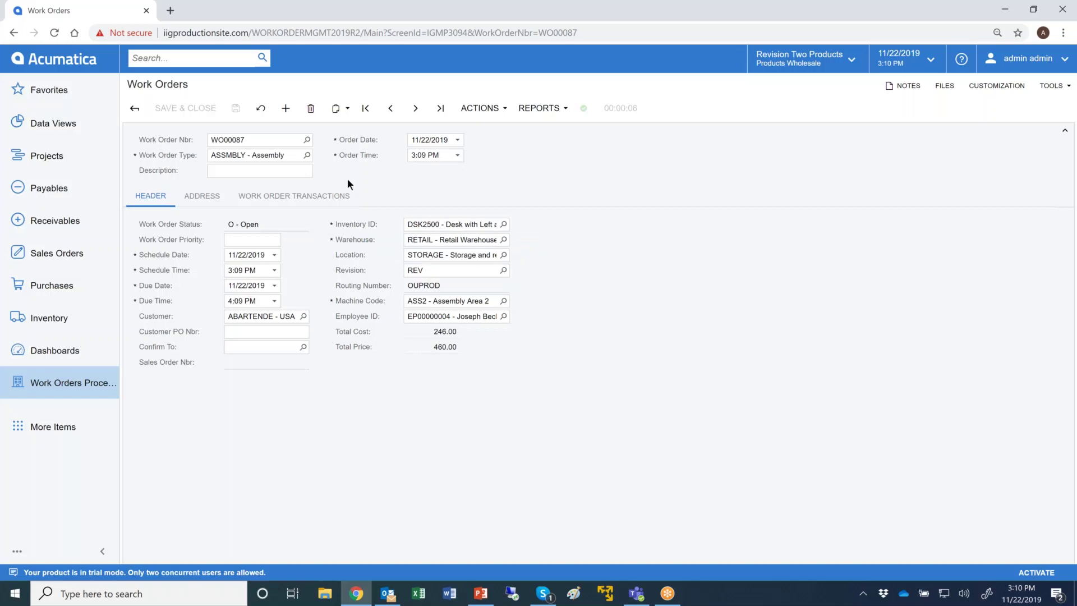
click(339, 195)
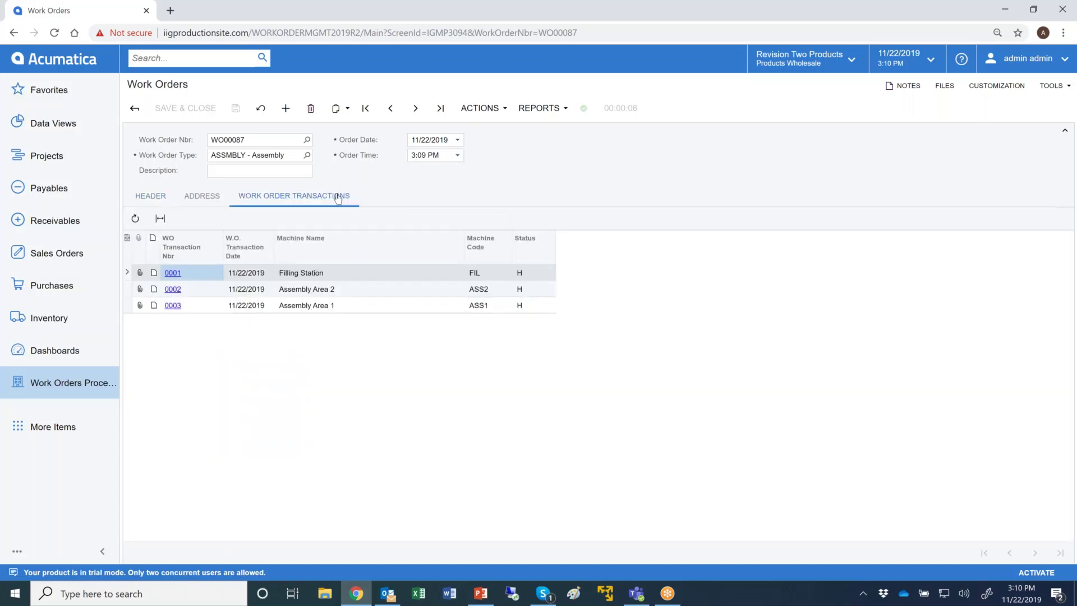
click(173, 273)
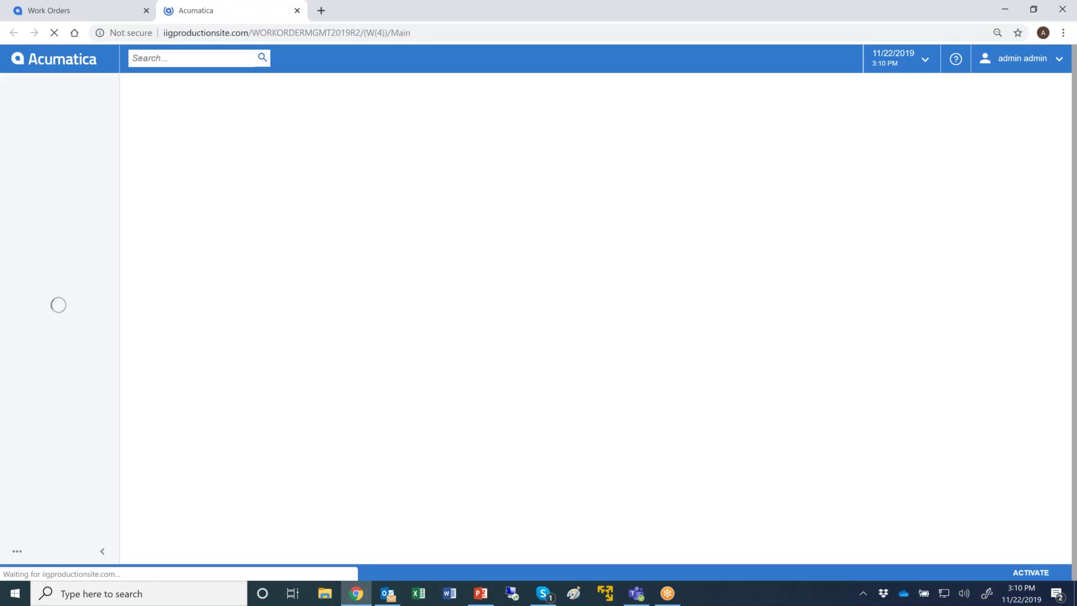
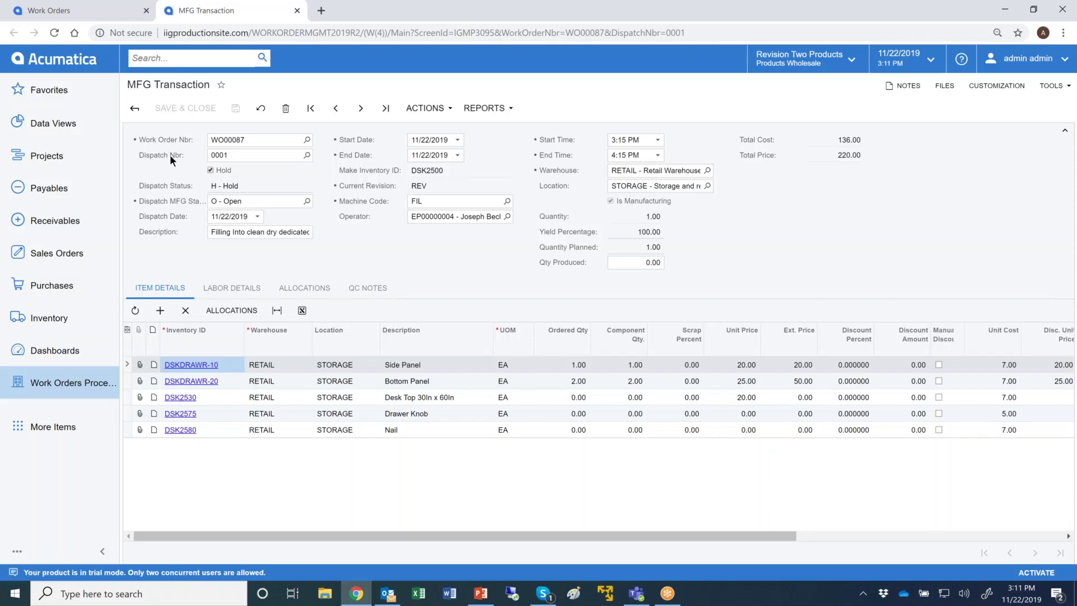
- Return to Work Orders and save another new assembly work order for inventory item DSK2500
click(89, 17)
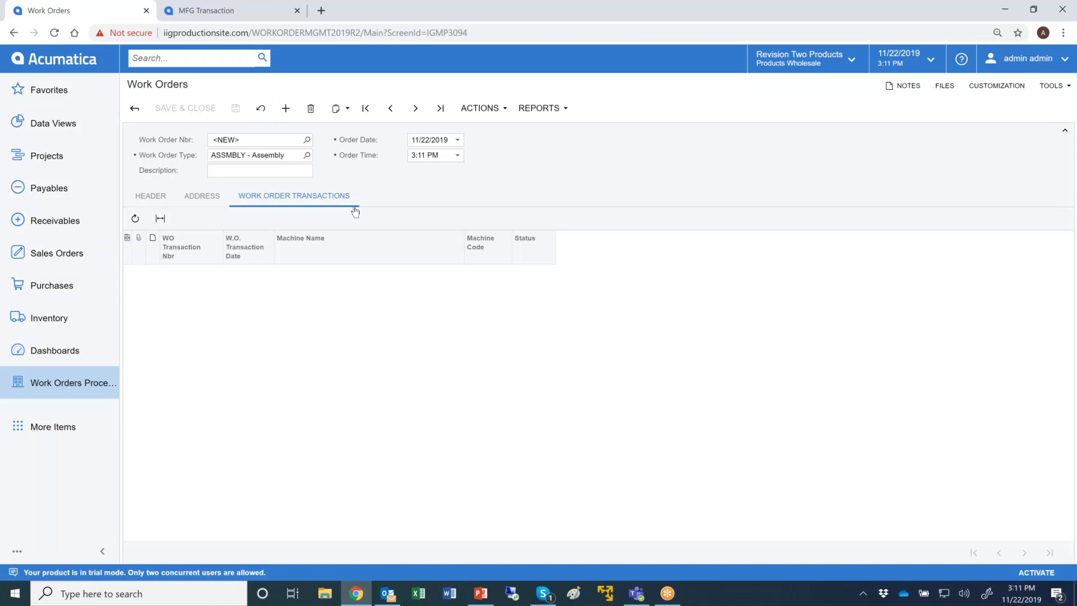
click(150, 197)
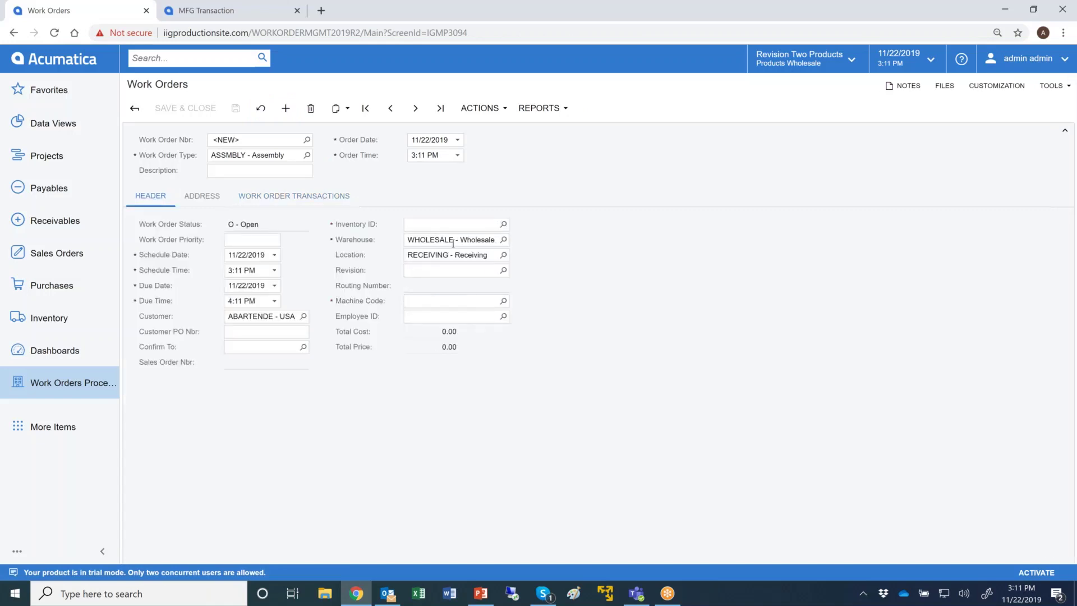
click(449, 224)
text(dsk)
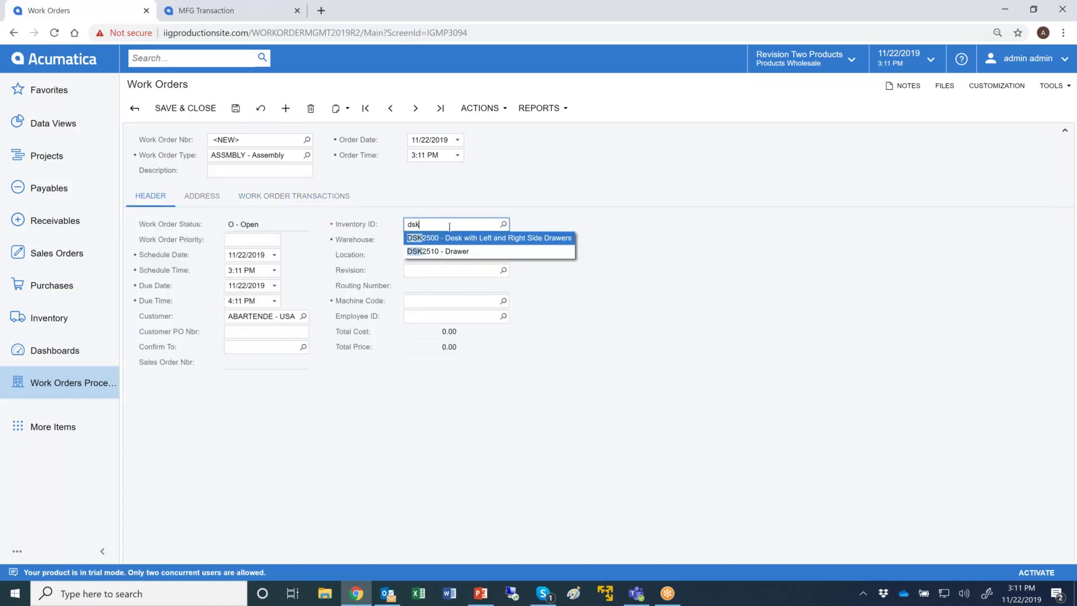
click(447, 238)
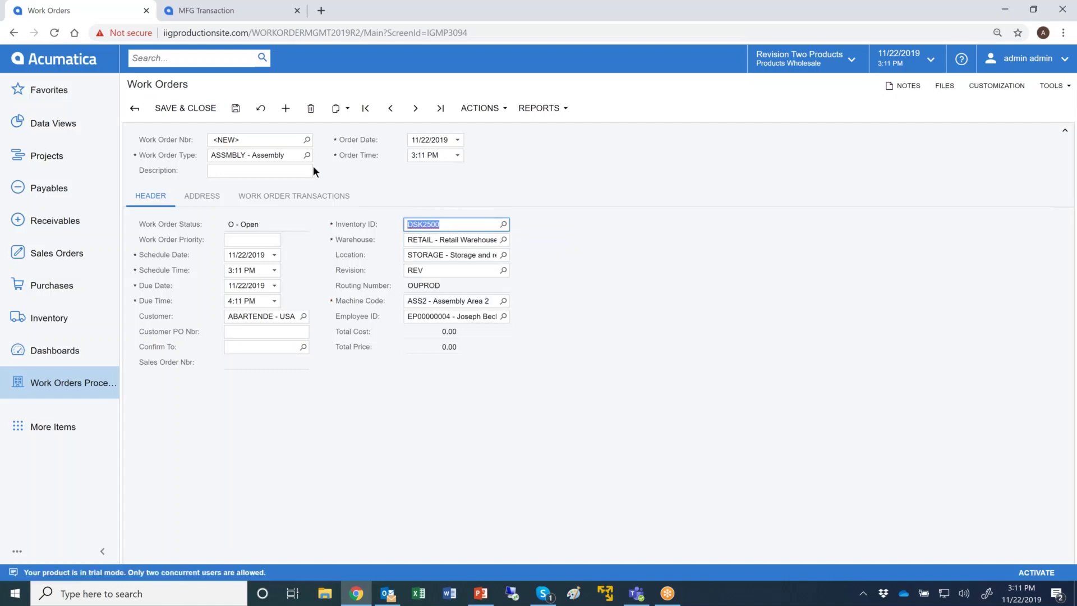
click(235, 109)
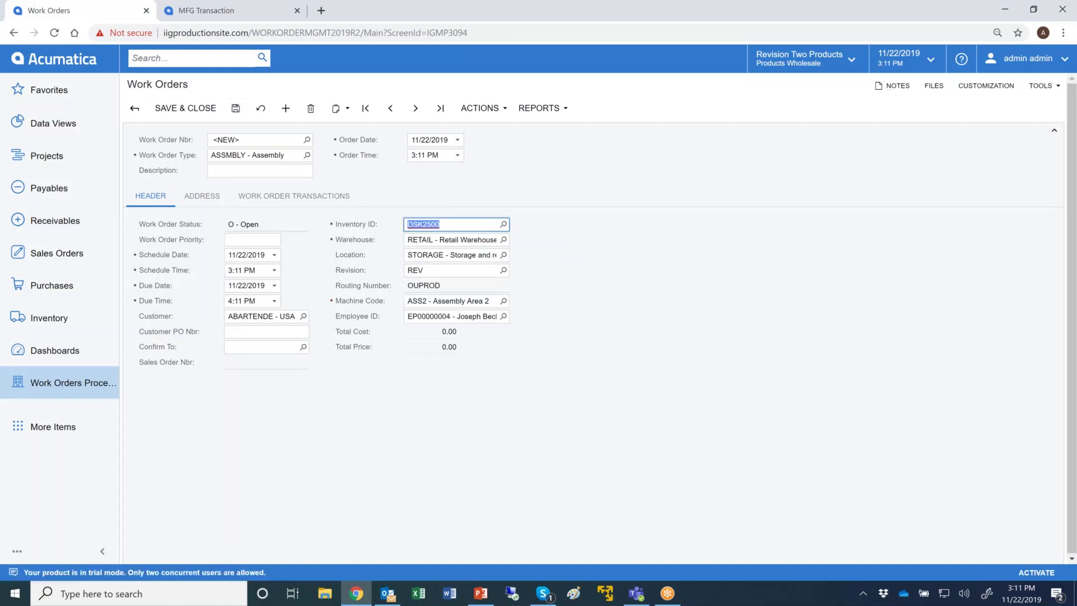
- Generate the dispatch for the second desk work order with quantity 1 and open its Filling Station transaction 0001
click(481, 107)
click(510, 127)
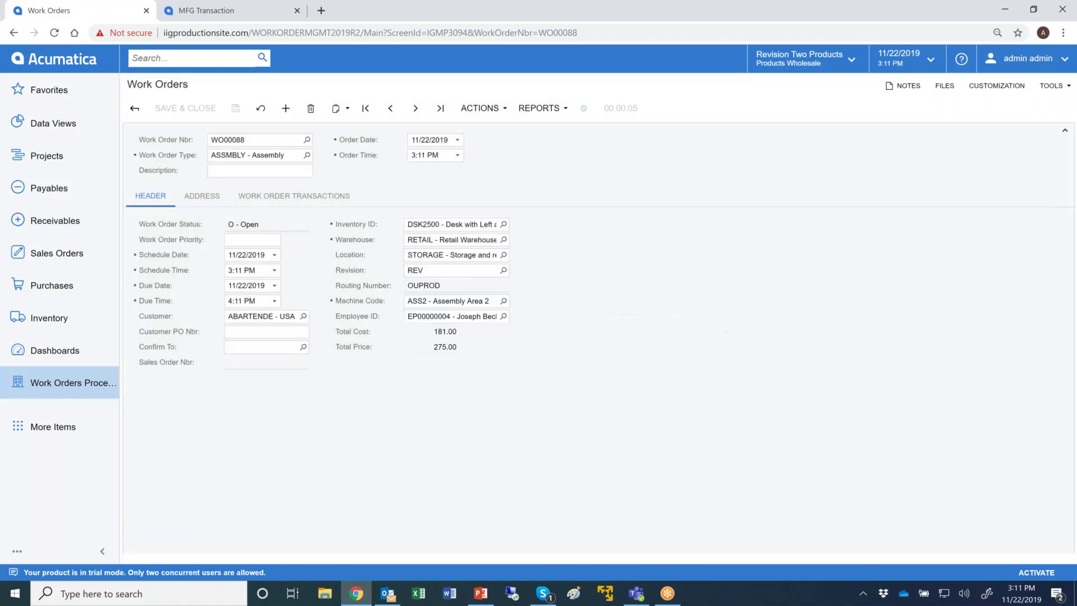
click(294, 196)
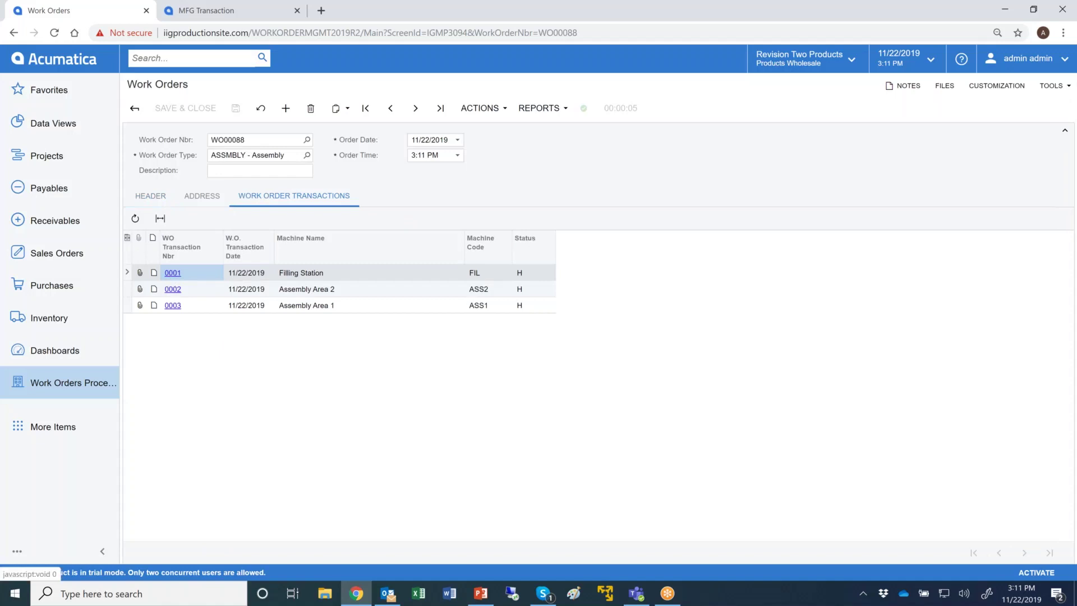
click(173, 272)
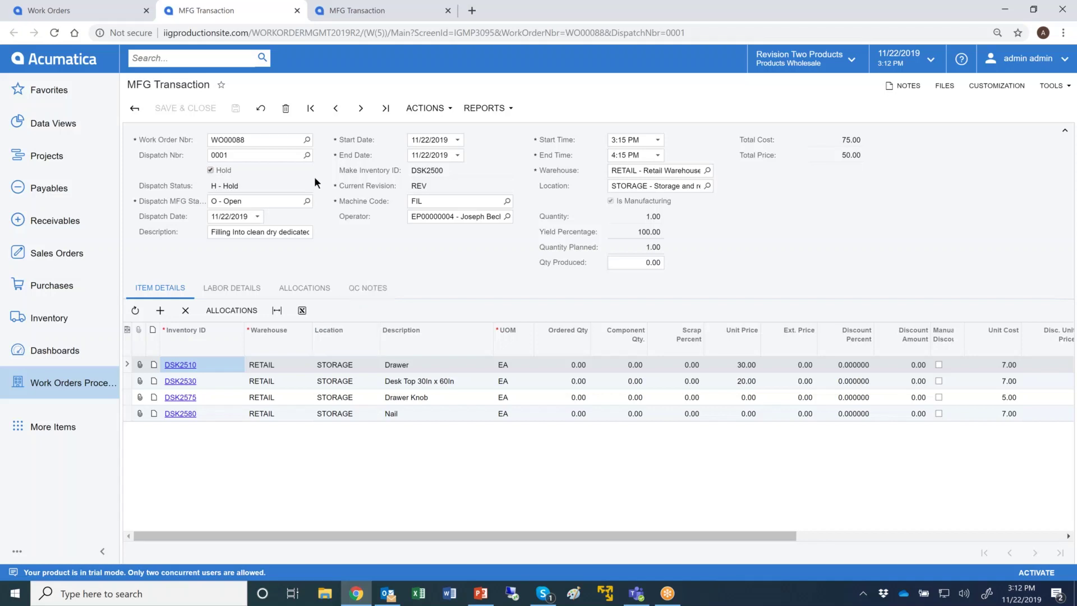
- Take the Filling Station transaction off hold, check which actions are available for it, and close the transaction
click(424, 109)
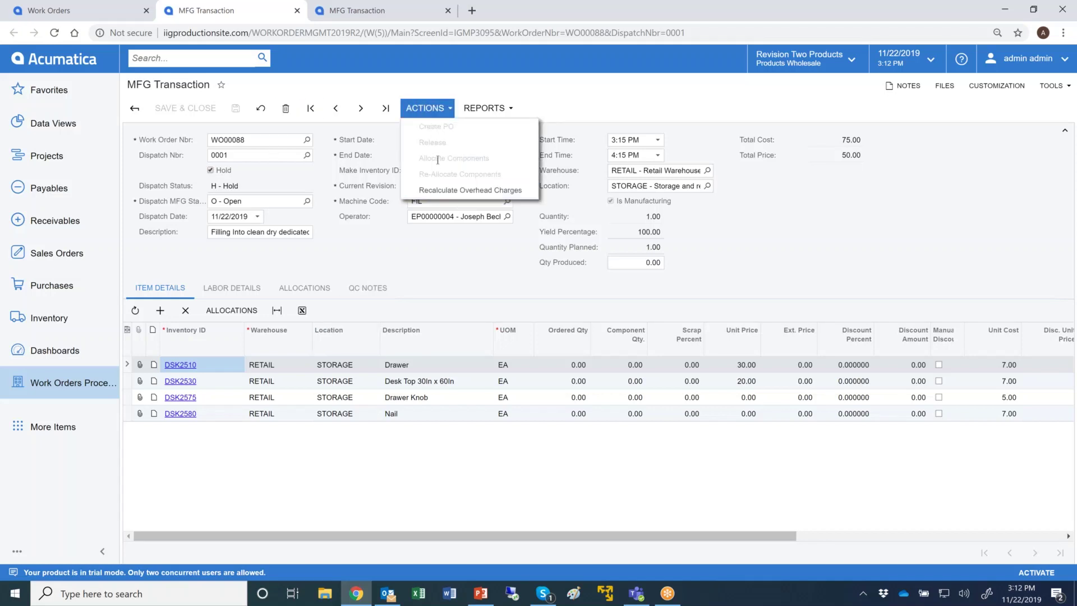
click(211, 171)
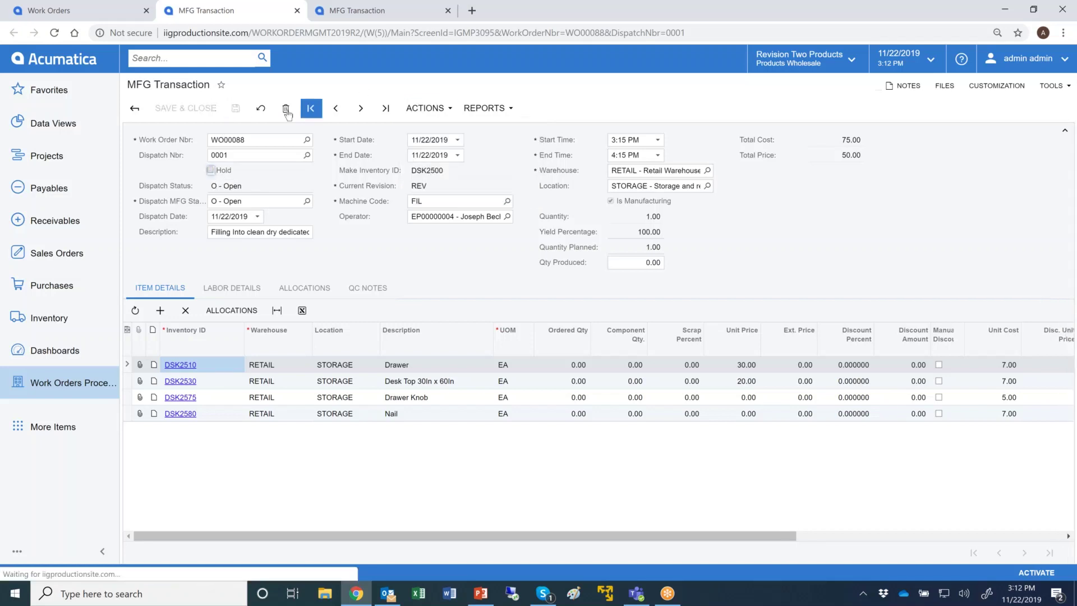
click(426, 108)
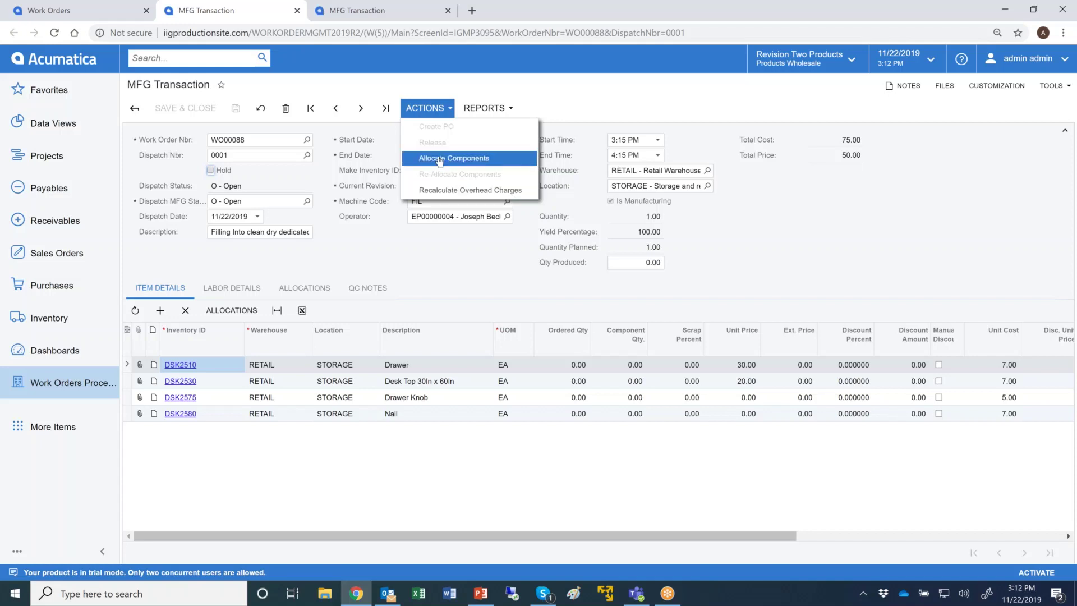
click(410, 267)
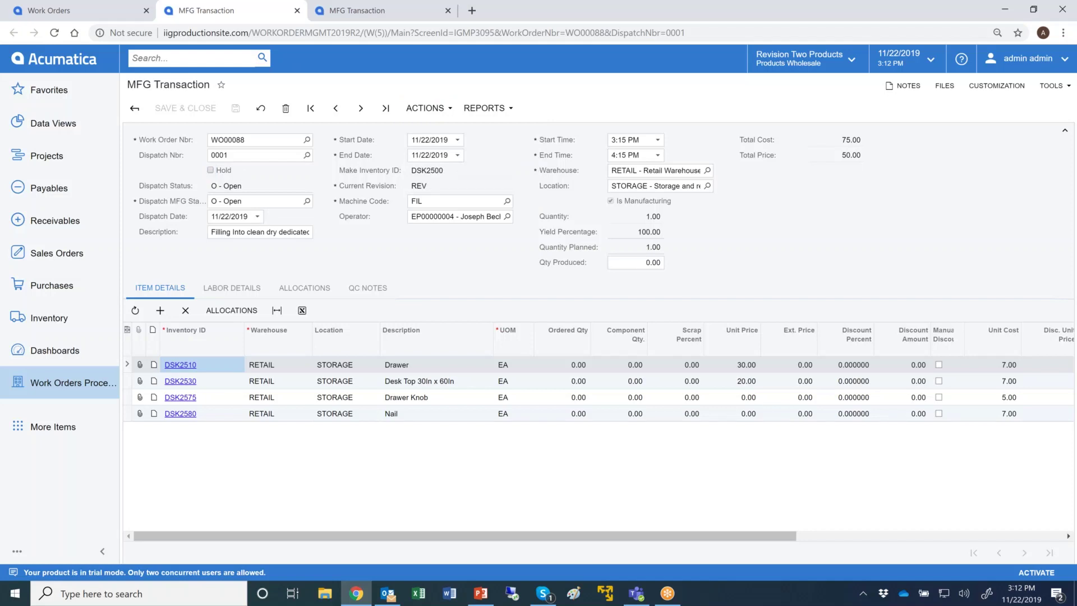
click(296, 10)
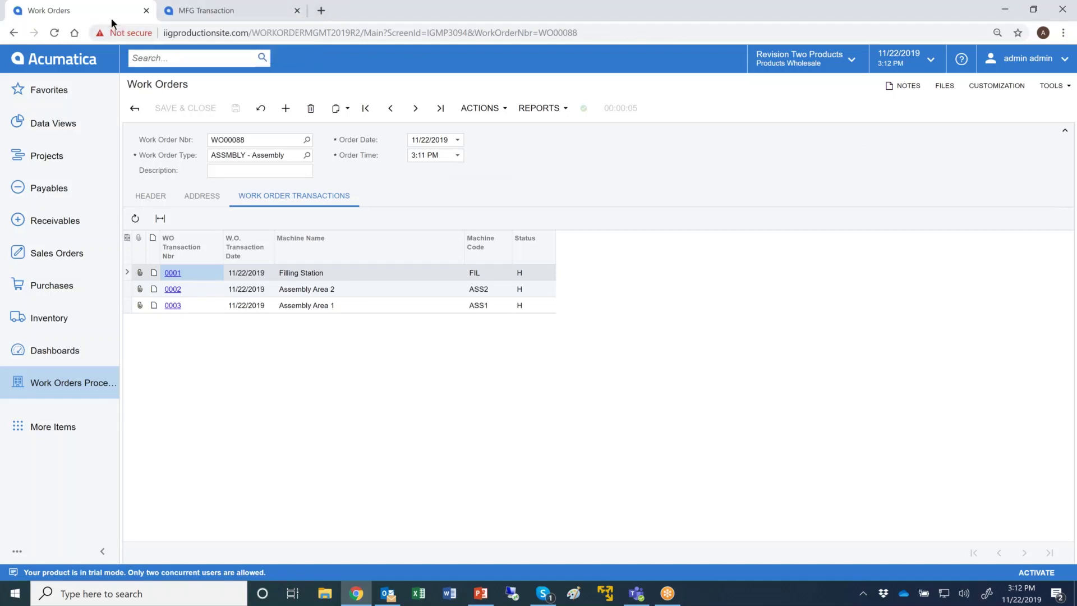
- Start a new assembly work order and set its inventory item to PURPLECOLOR
click(285, 107)
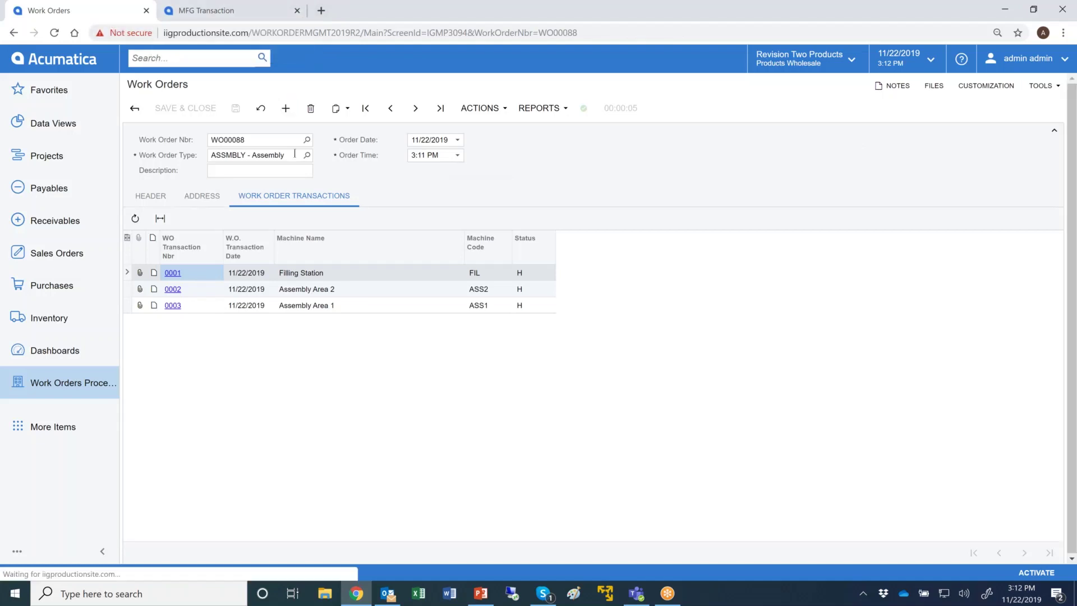
click(150, 196)
click(480, 225)
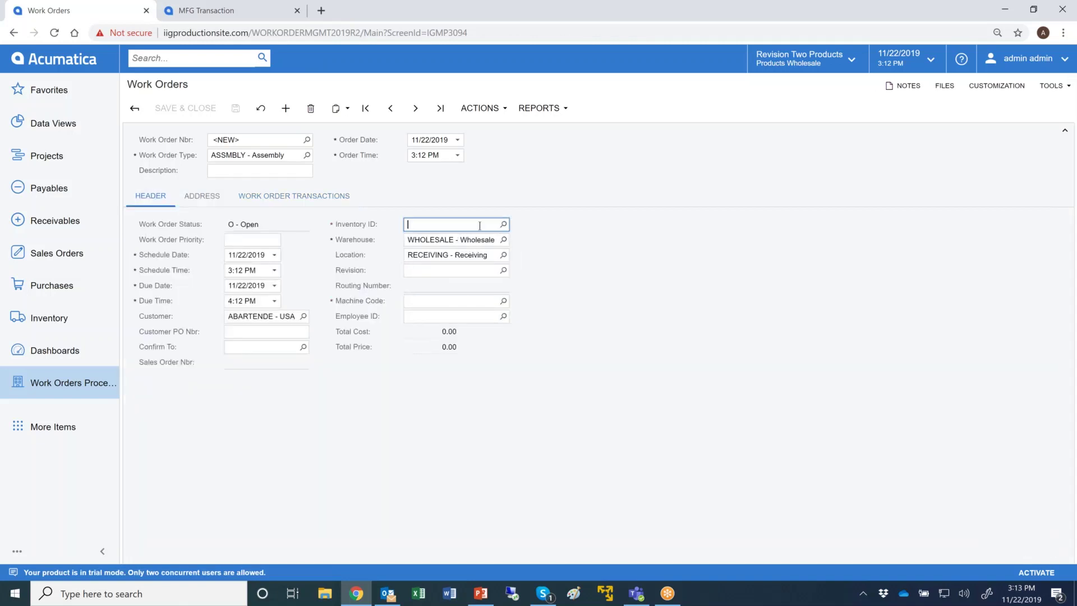
text(pur)
click(463, 240)
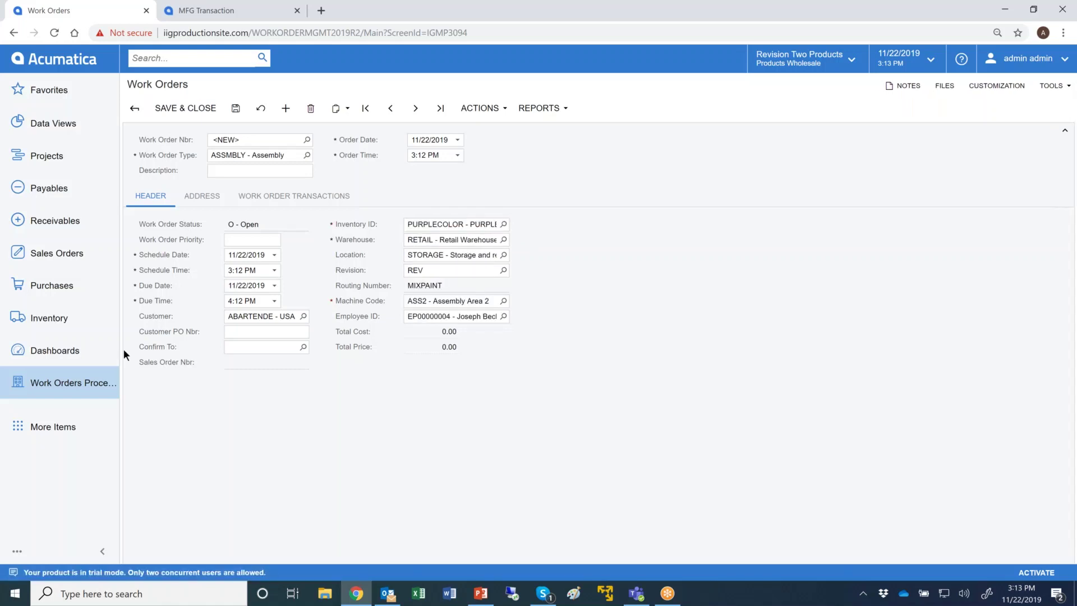
- Open the kit specification for PURPLECOLOR and examine its stock components and finished goods
click(65, 321)
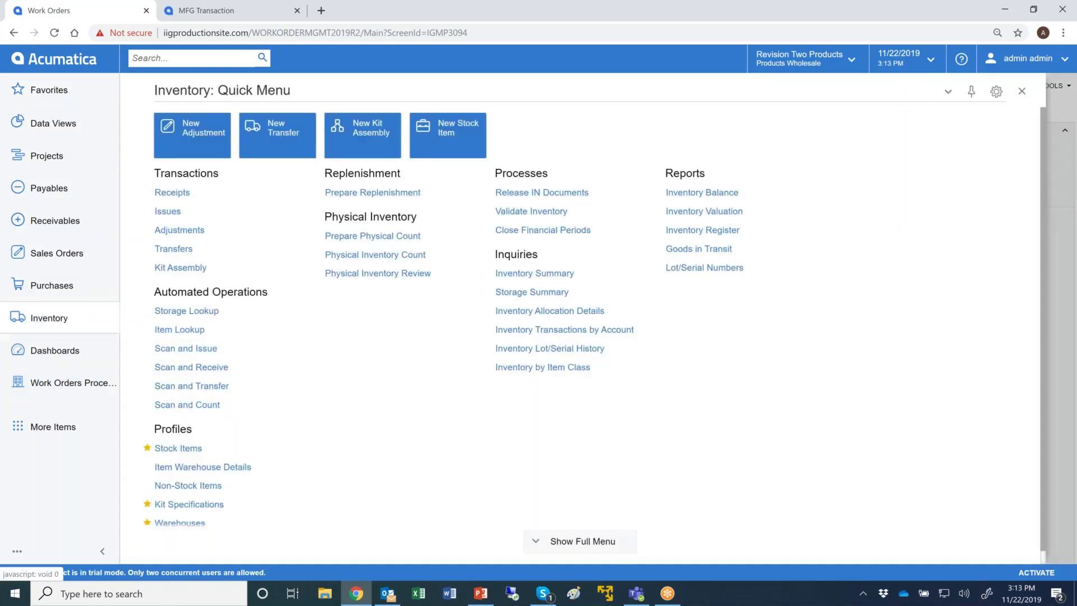
click(194, 503)
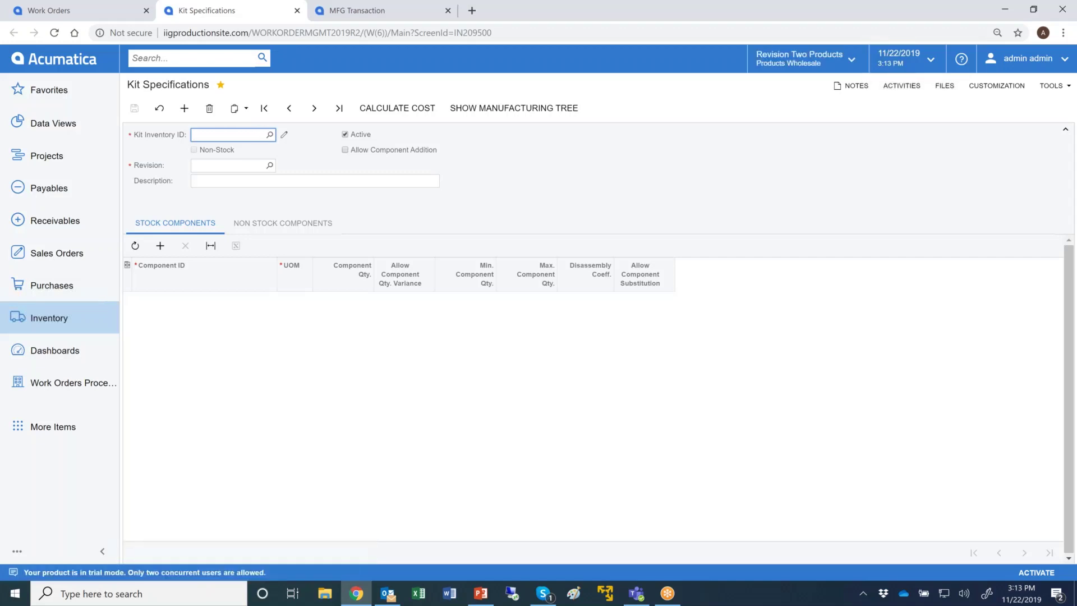
click(270, 136)
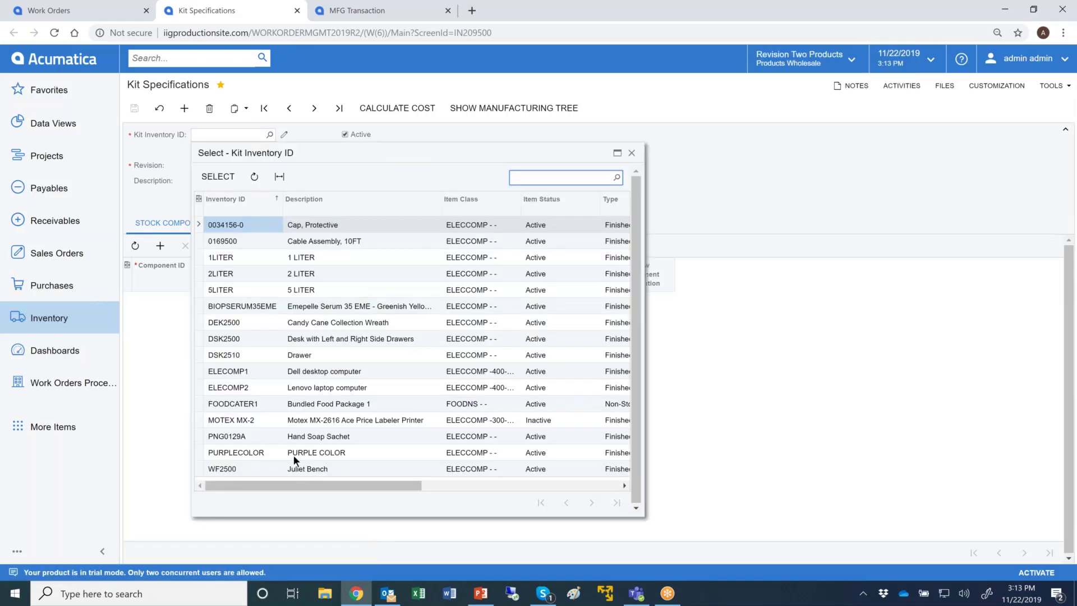
double_click(293, 453)
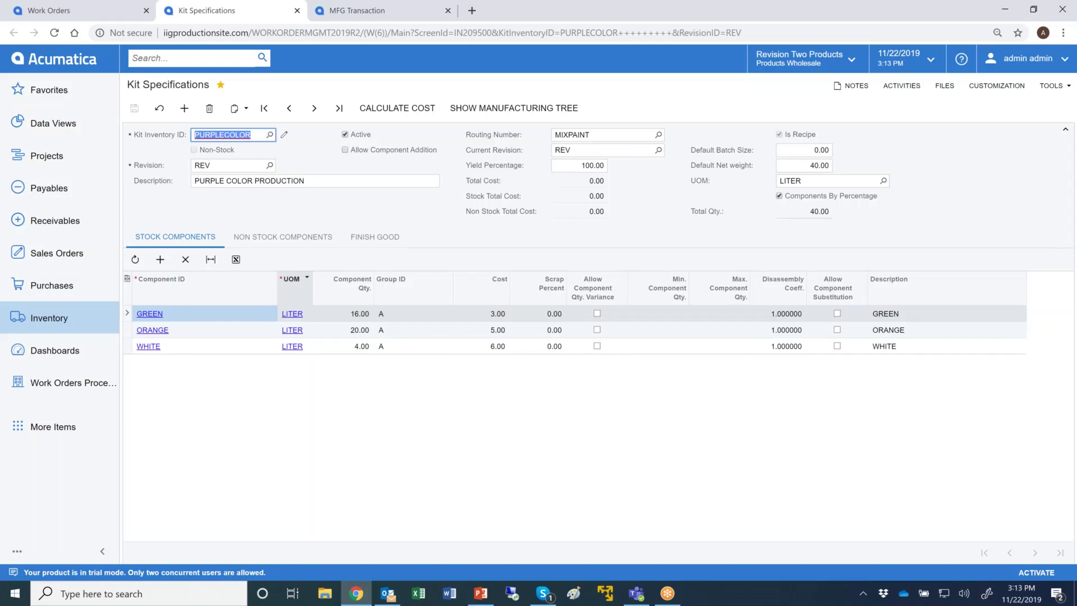
click(363, 239)
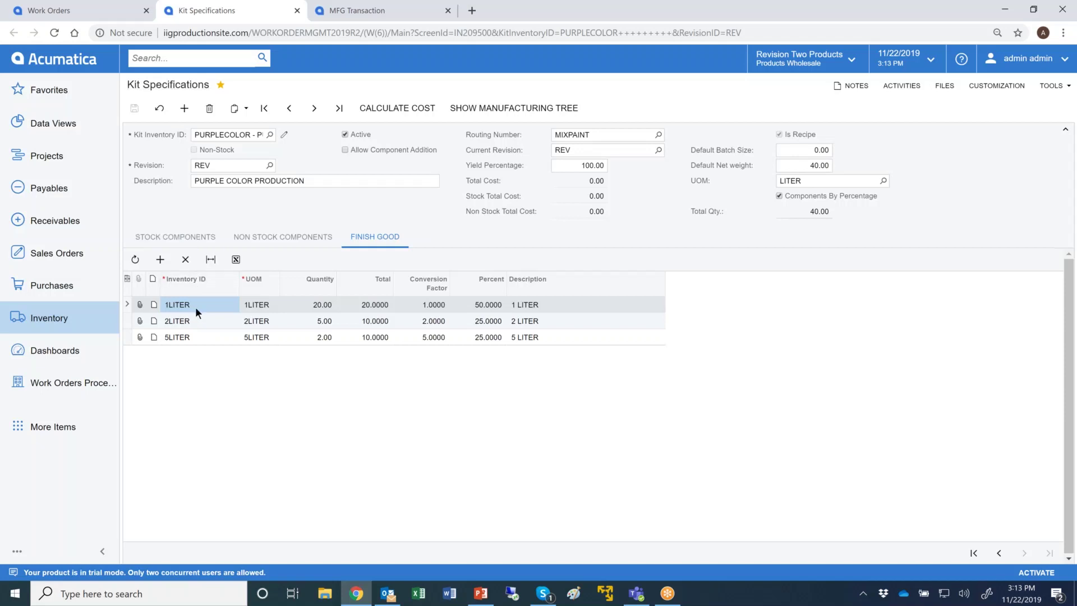
- Open the kit specification for 1LITER in a separate tab and review its stock and non-stock components
click(93, 324)
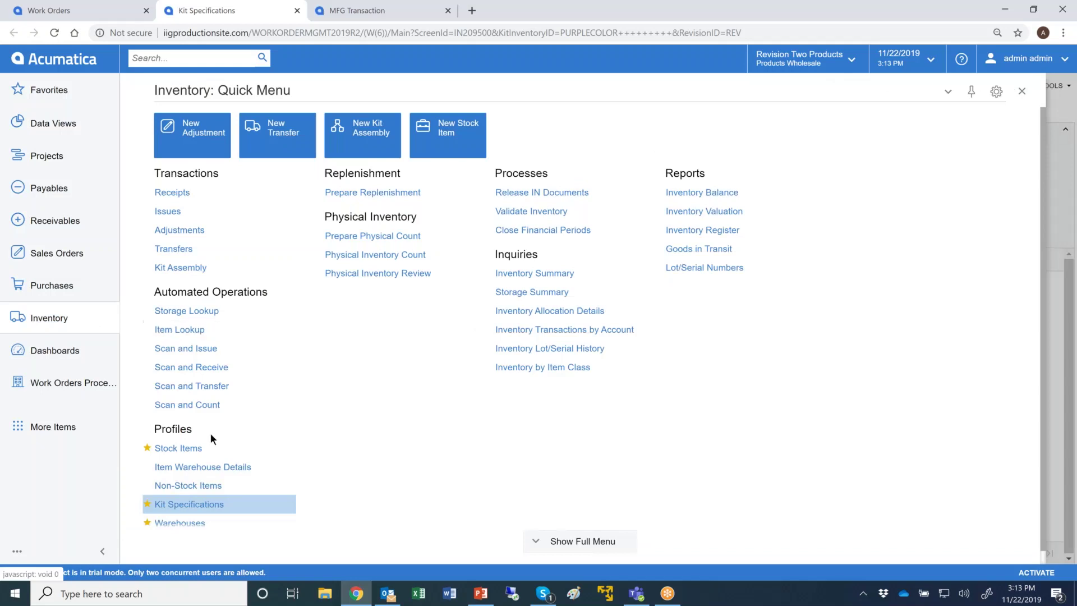
click(205, 505)
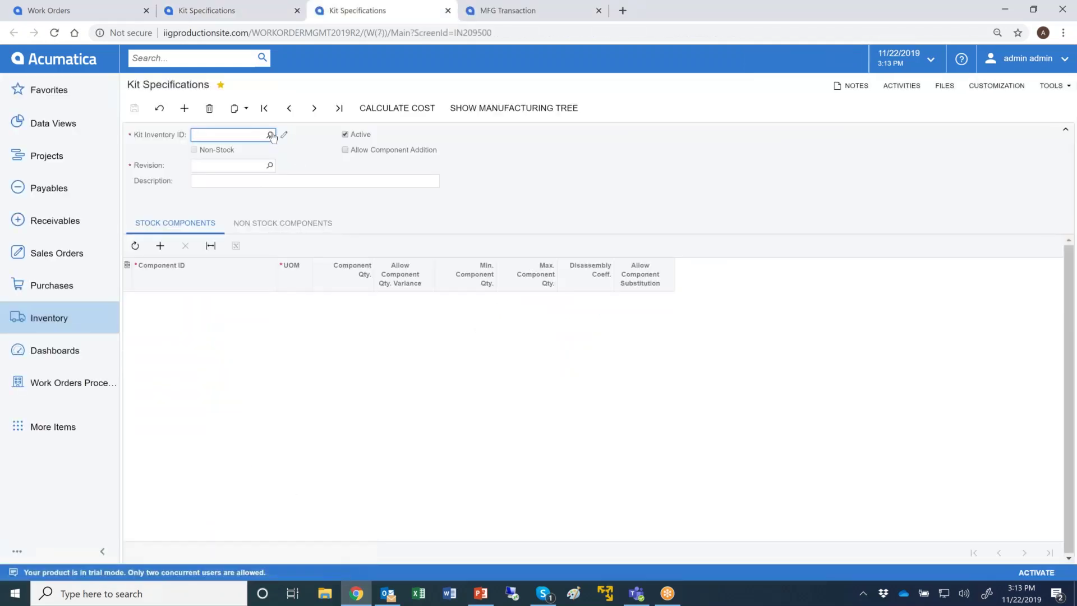
key(F3)
double_click(238, 257)
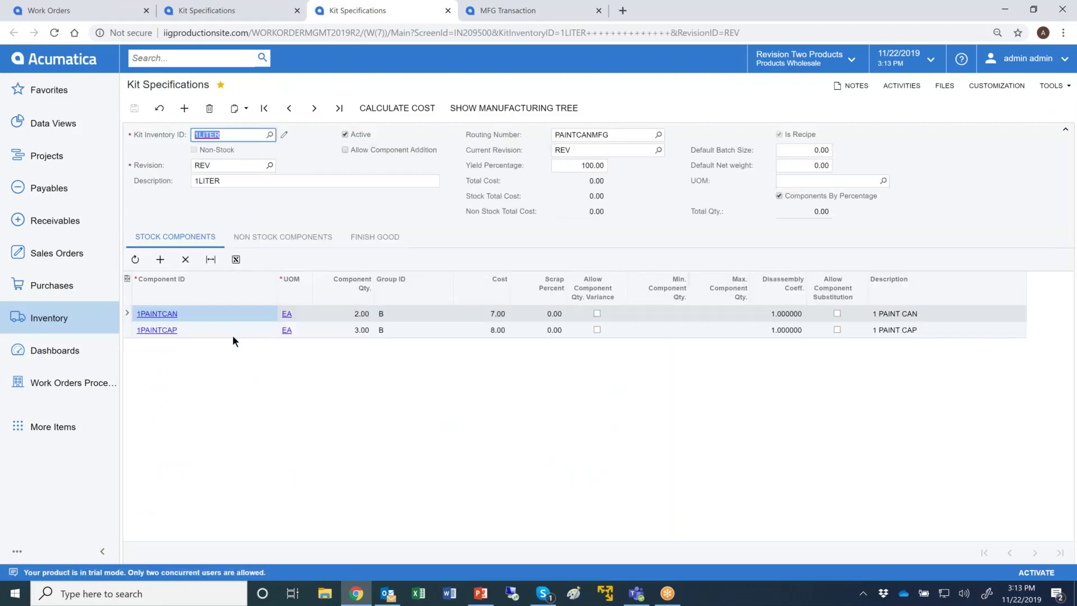
click(291, 240)
click(163, 240)
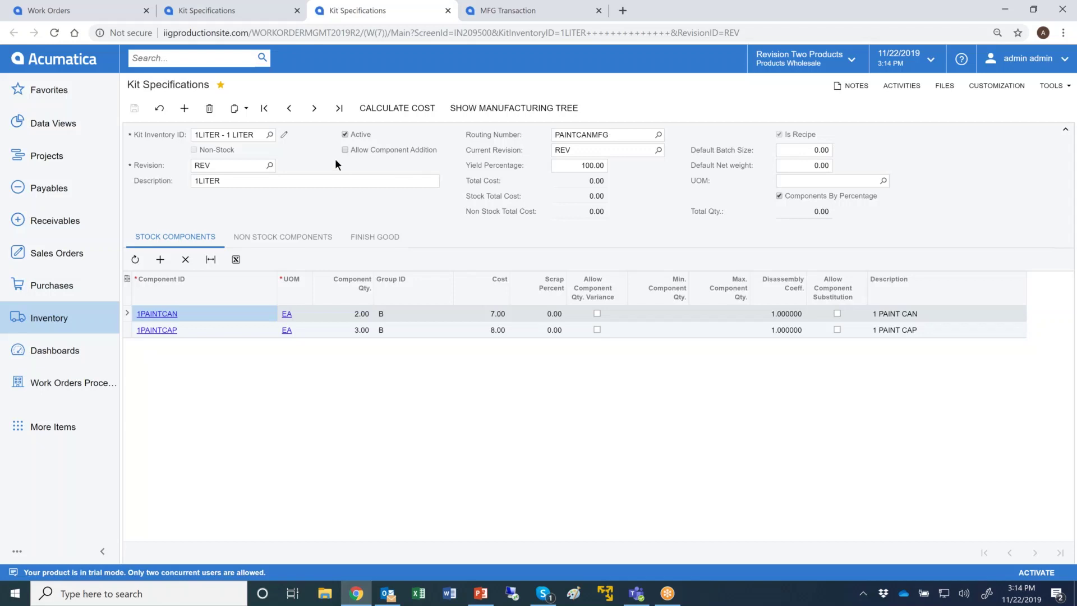
- Look up the routing used by the PURPLECOLOR kit, review the steps of routing MIXPAINT, and open routing PAINTCANMFG
click(235, 10)
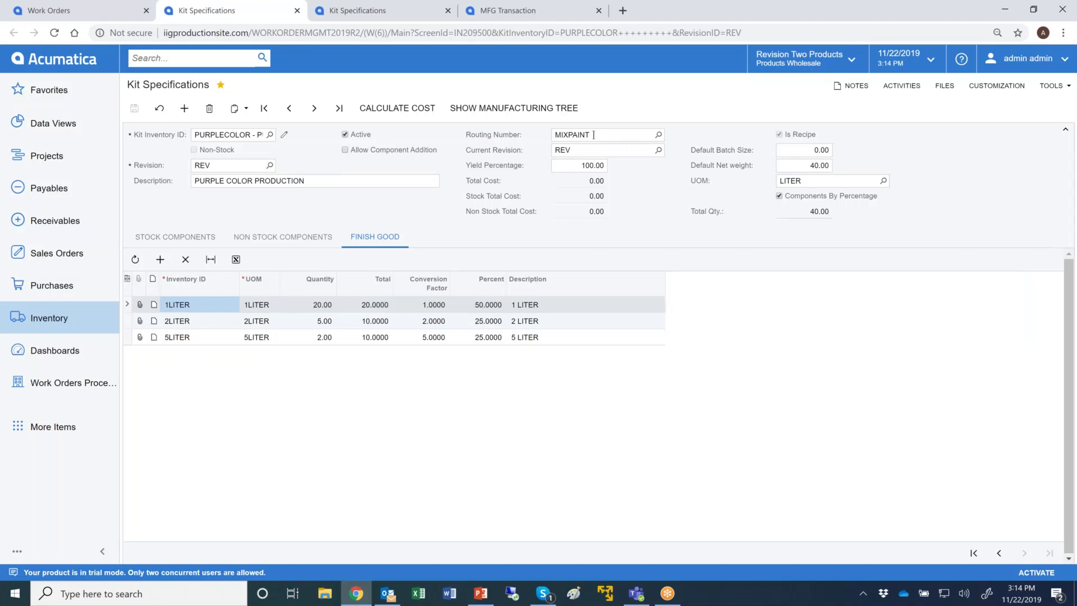
click(87, 383)
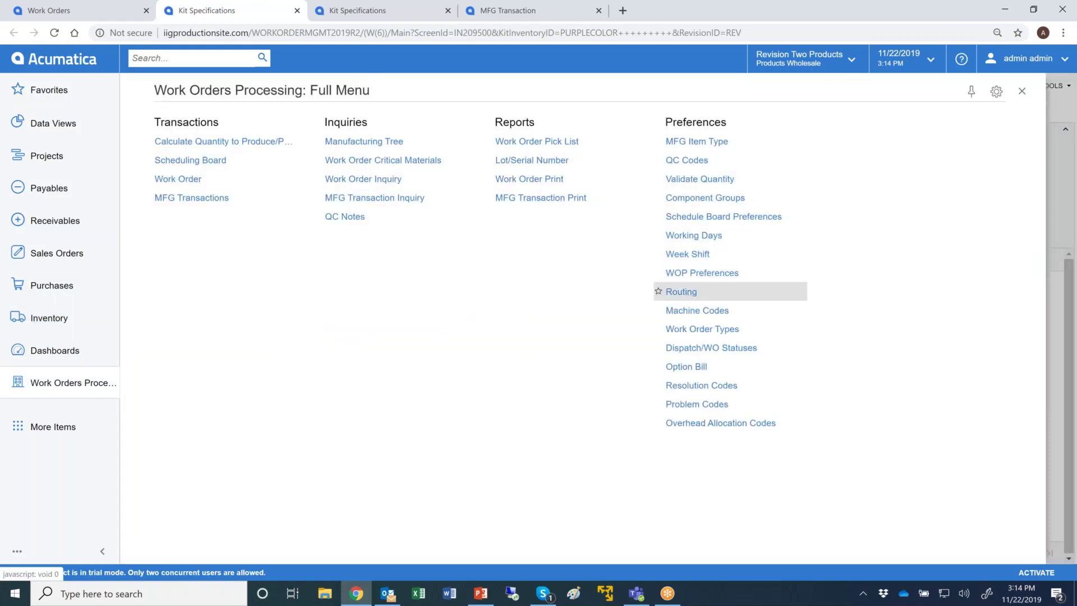
click(687, 295)
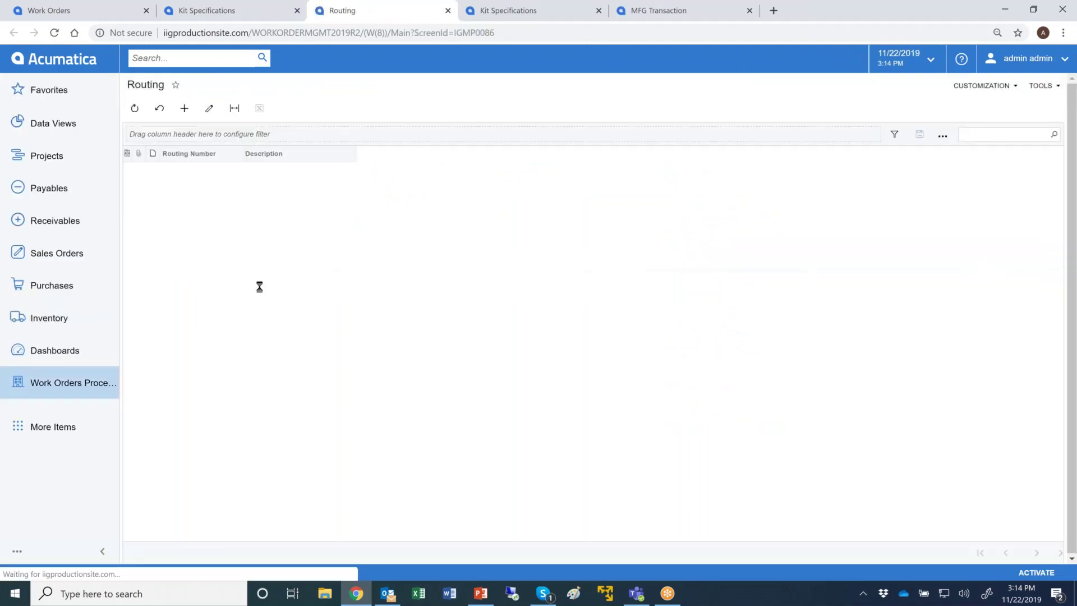
click(182, 235)
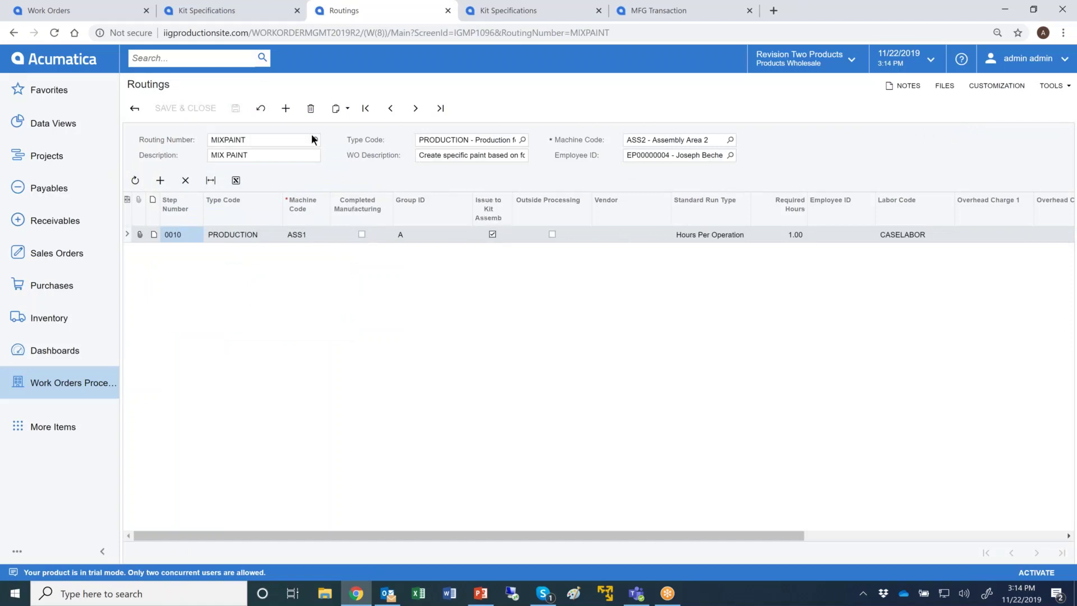
click(135, 109)
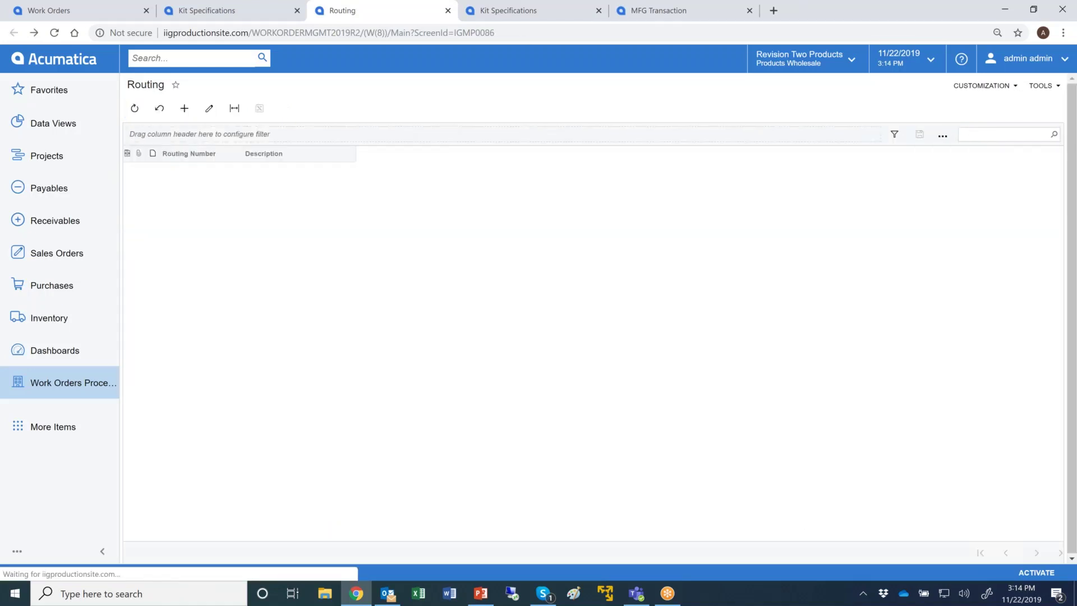
click(211, 269)
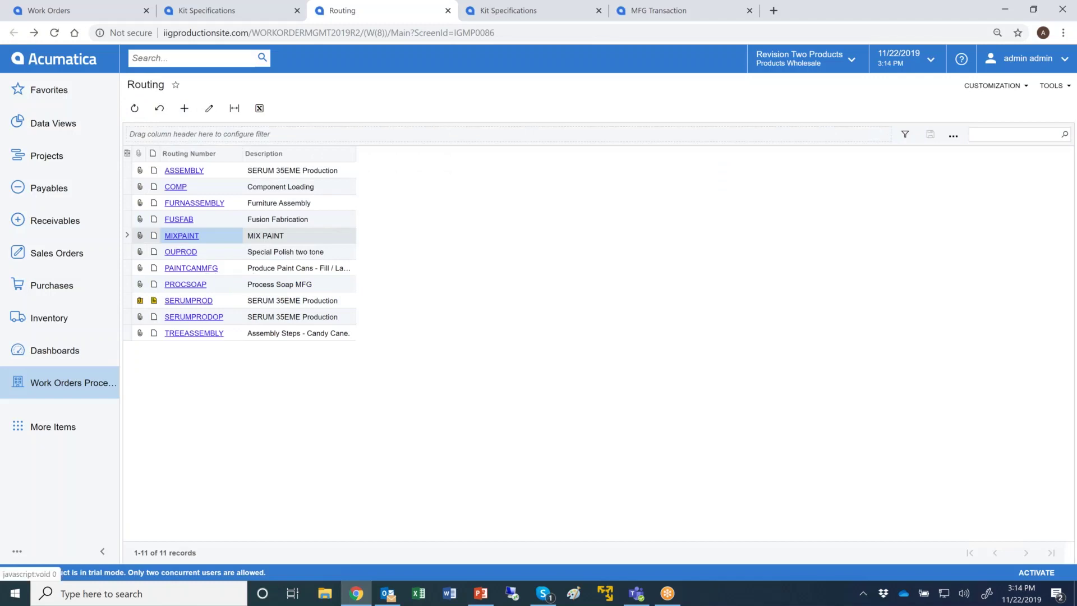
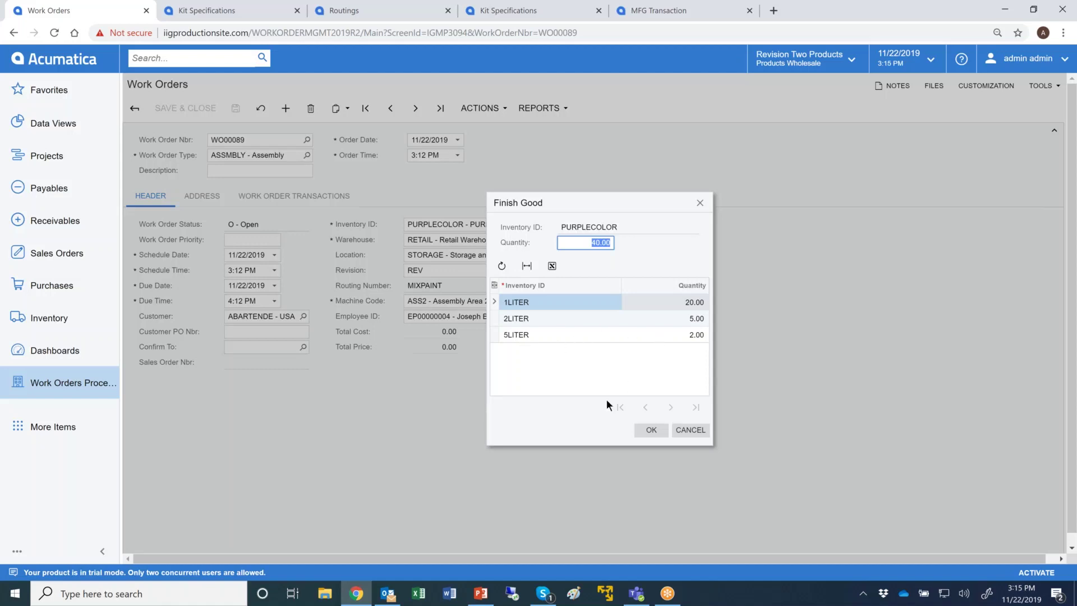
- Generate the dispatch for the PURPLECOLOR work order with finished-good quantity 40 and open its transaction 0001
click(651, 430)
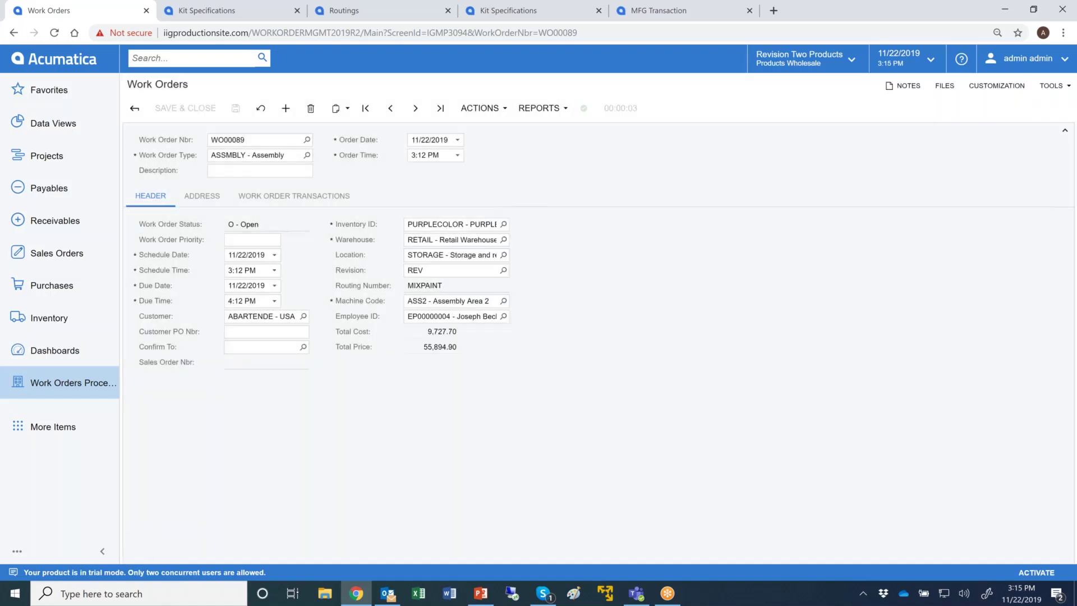
click(294, 195)
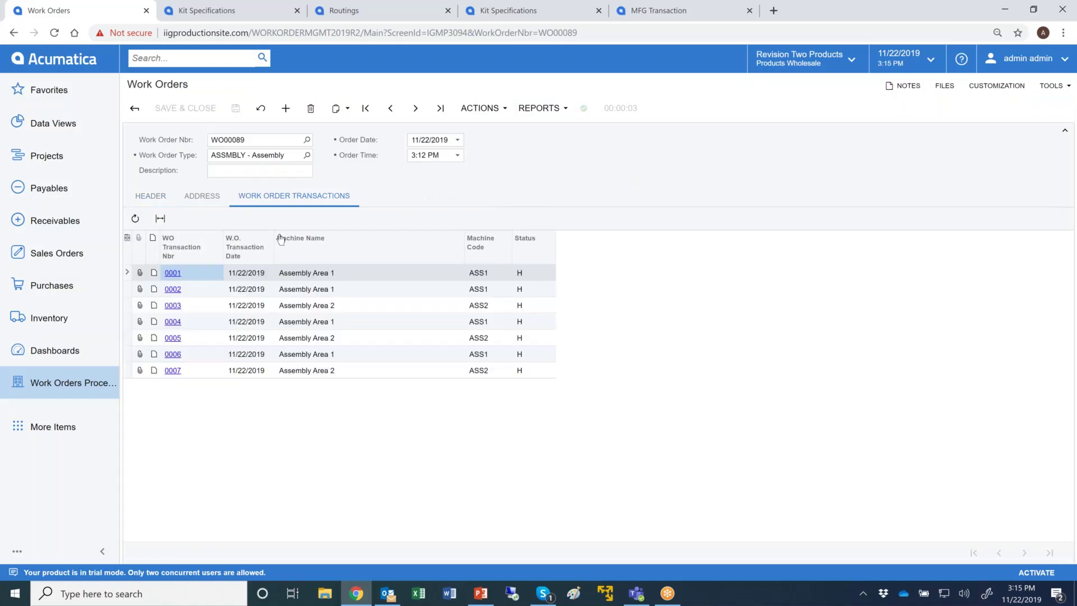
click(174, 275)
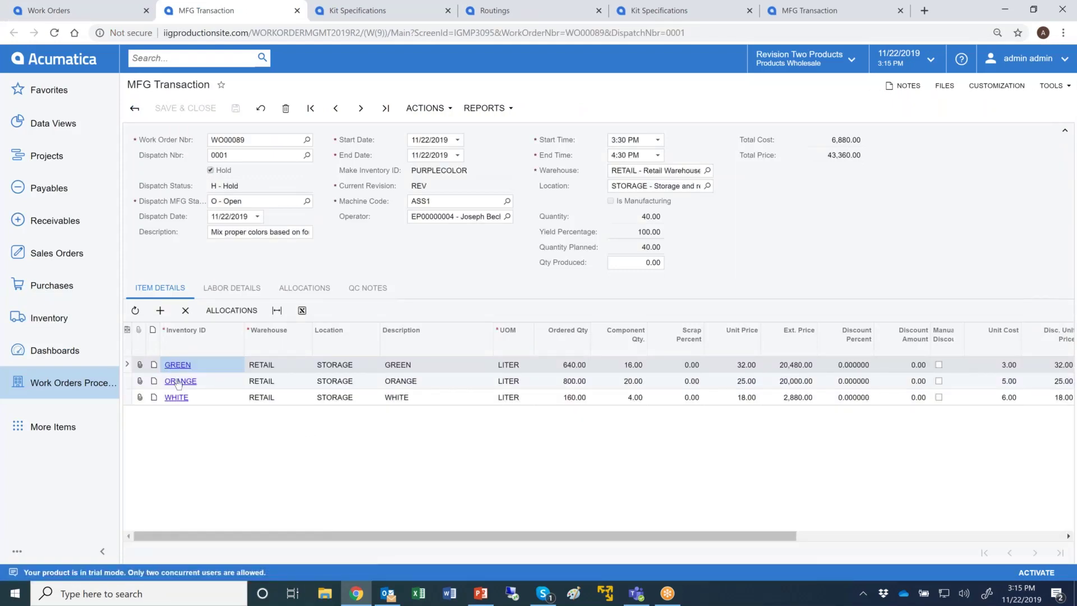
- Take PURPLECOLOR transaction 0001 off hold, save it, and check which actions are available for it
click(425, 107)
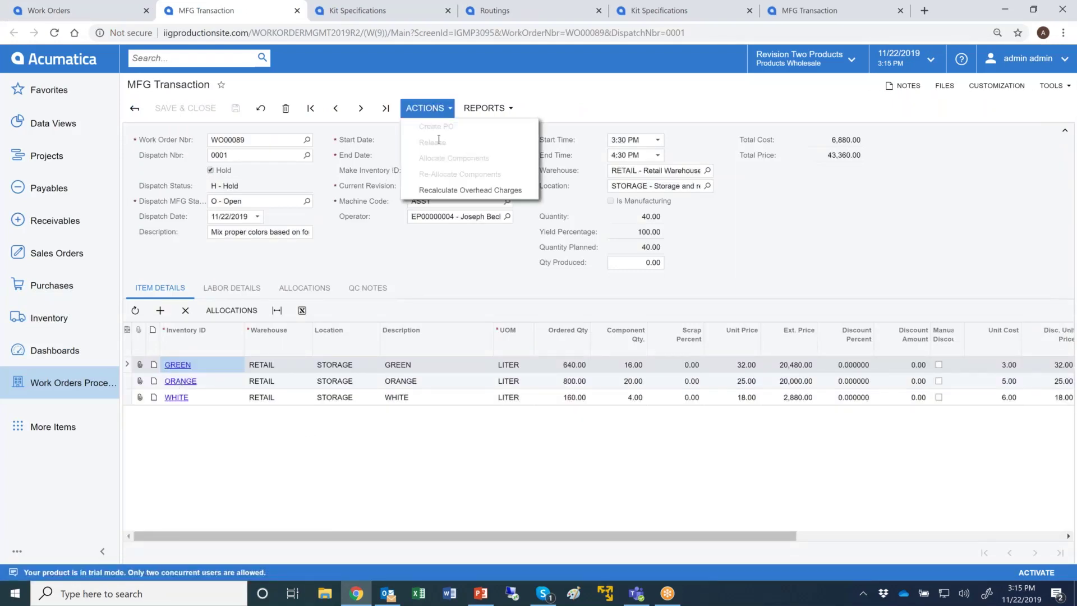
click(209, 170)
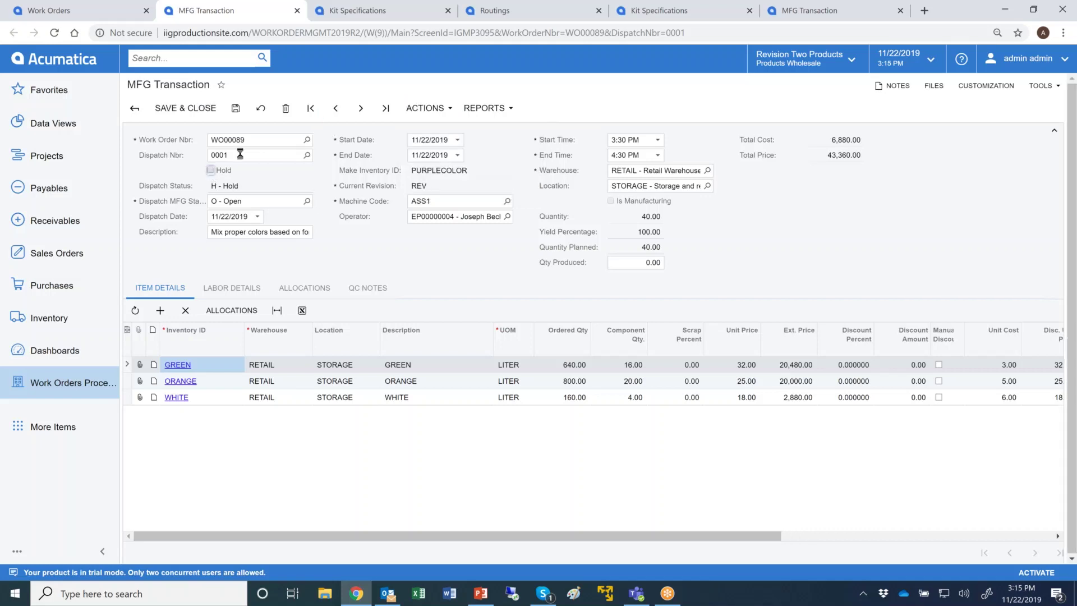
click(235, 109)
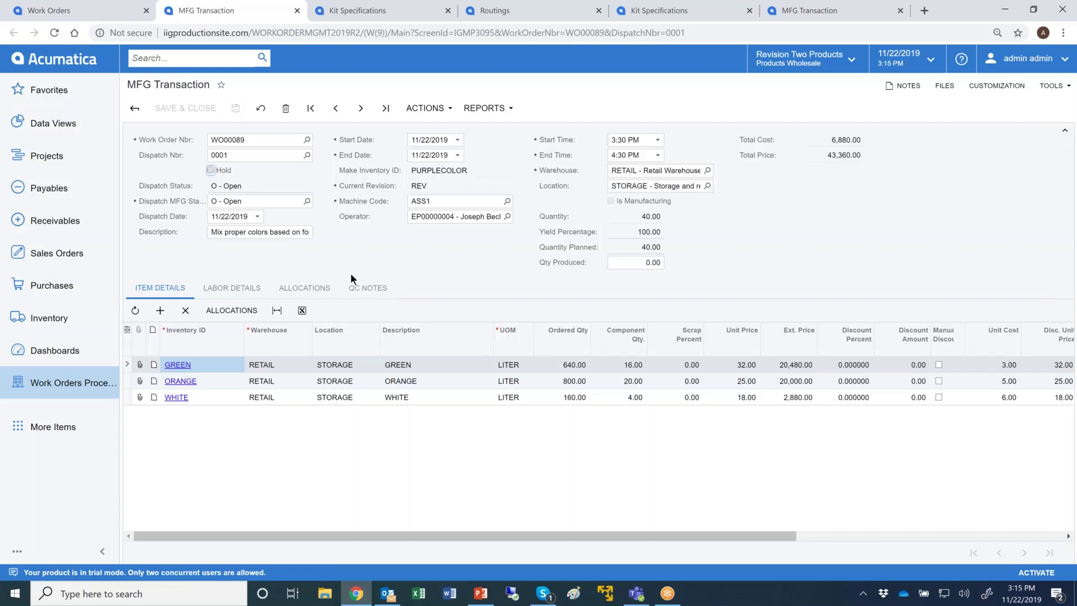
click(427, 108)
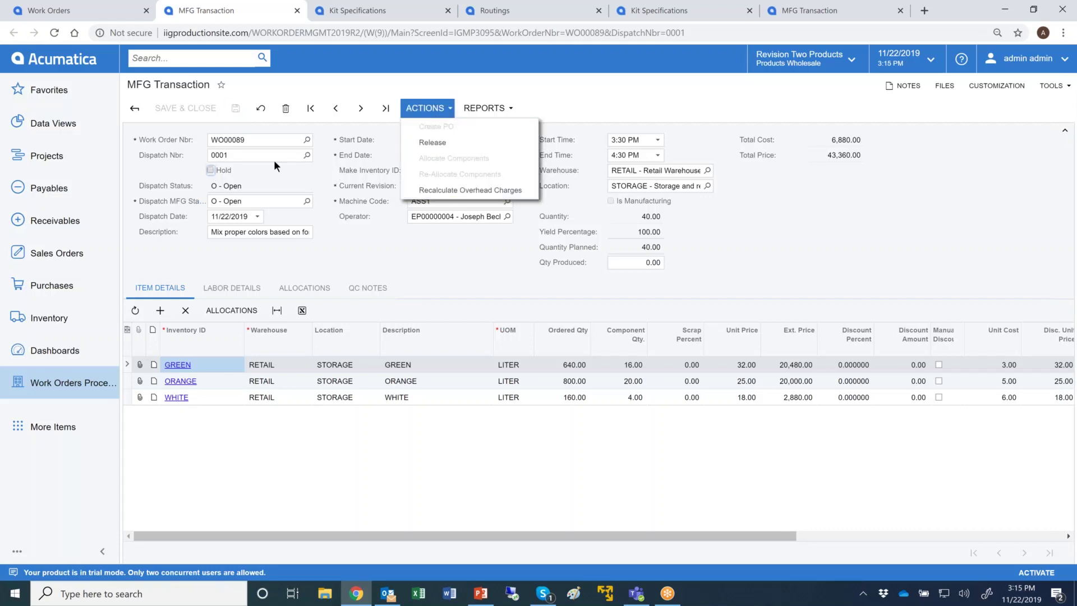
- Go to transaction 0002, open the stock item 1PAINTCAN, and review its MFG item type options without changing them
click(360, 109)
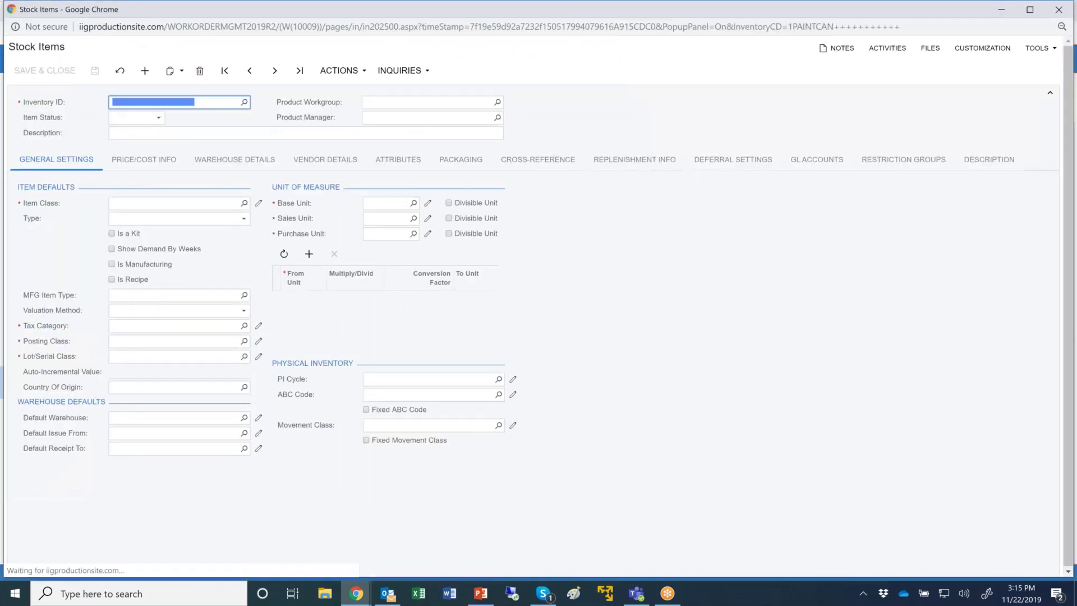
click(244, 295)
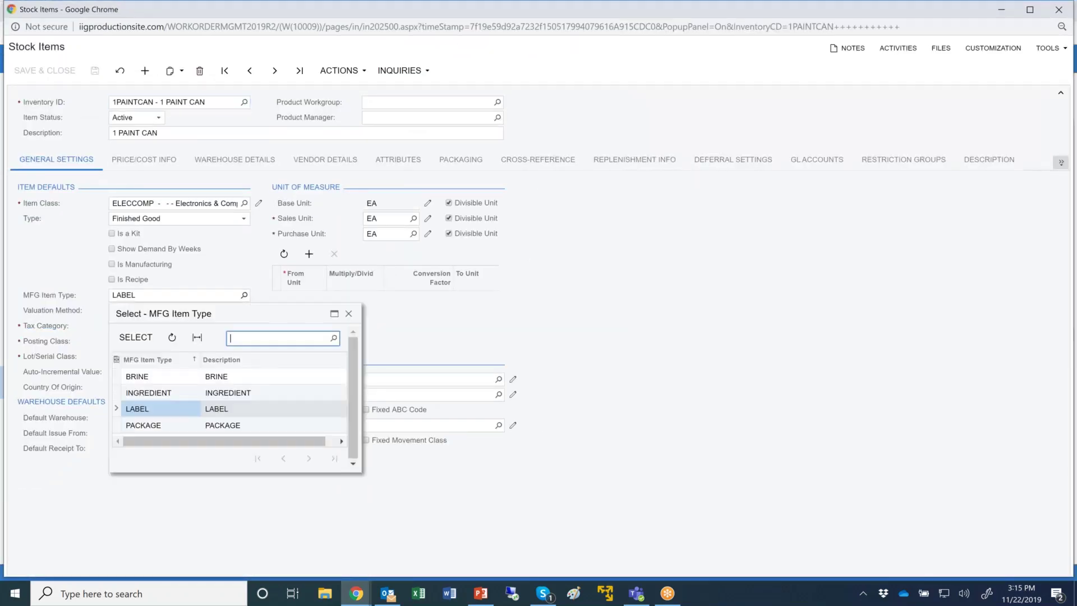
click(176, 393)
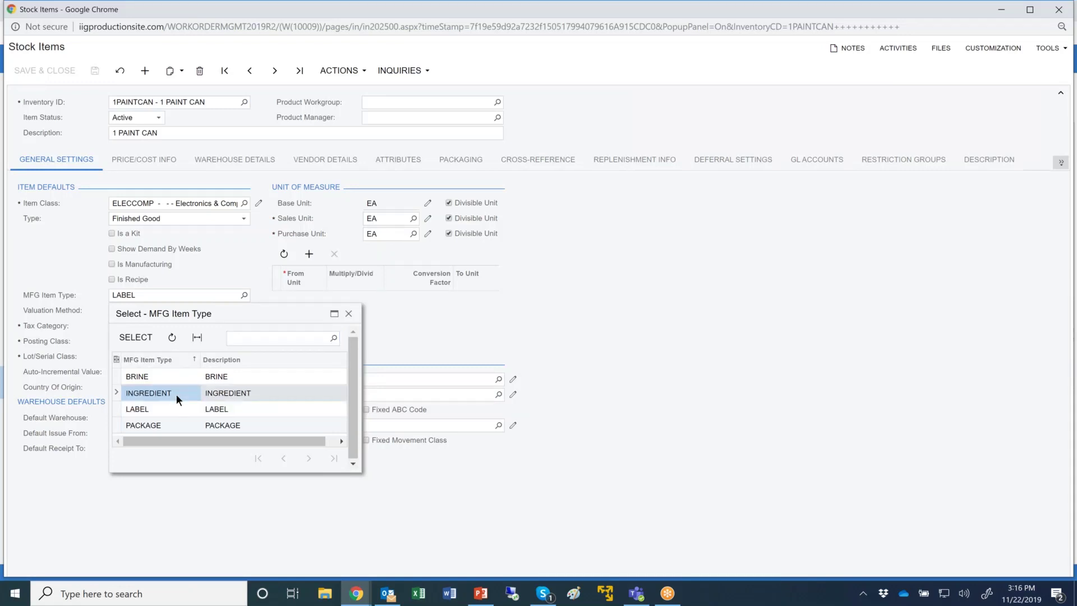
click(348, 315)
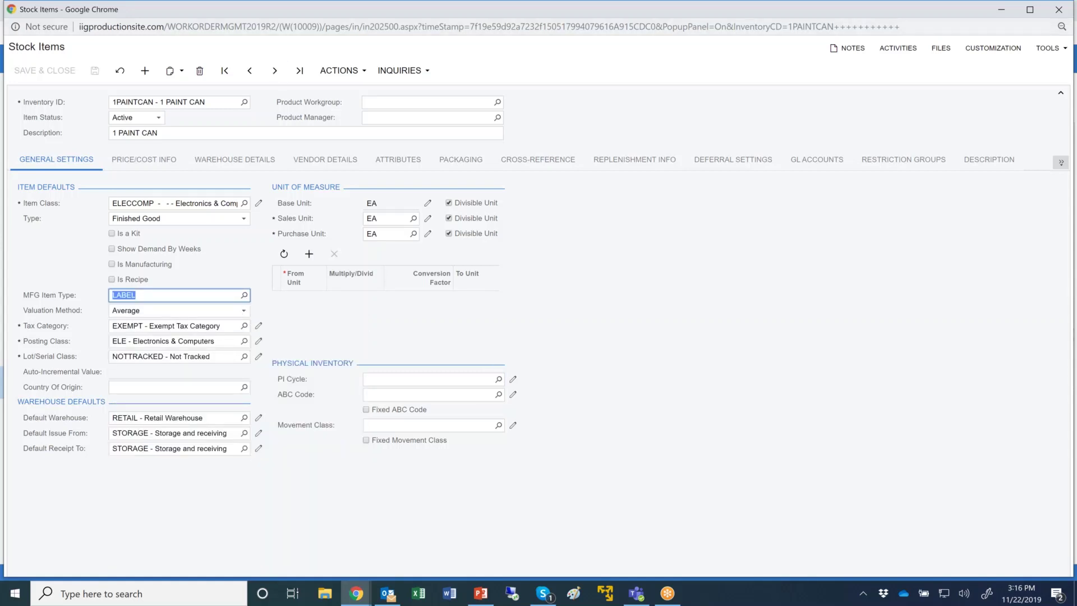
click(1058, 11)
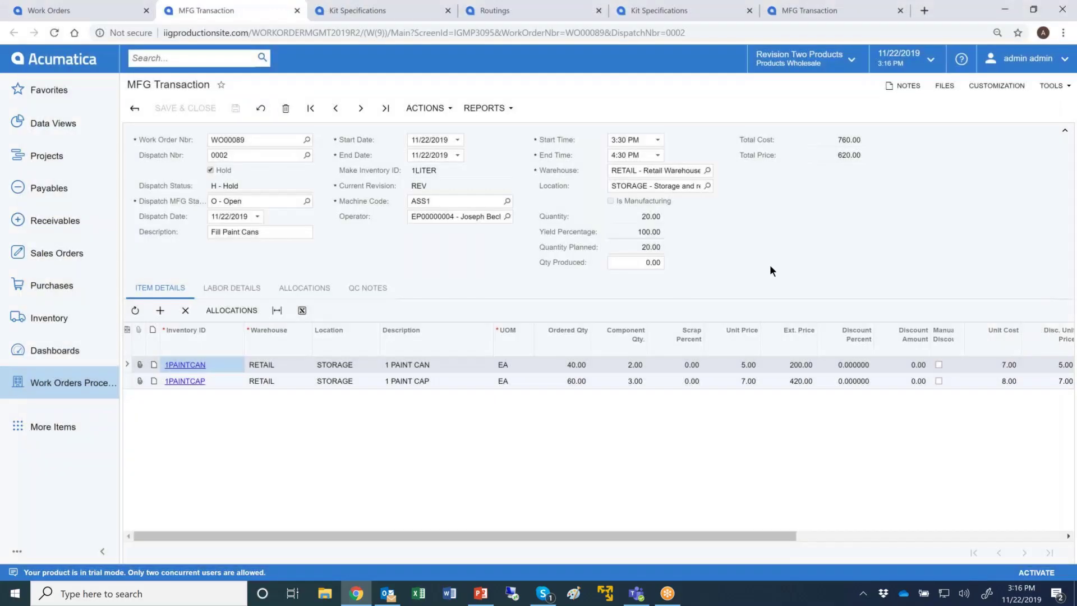
- Step through transactions 0003 to 0007 of the PURPLECOLOR work order and review the item details of each
click(360, 107)
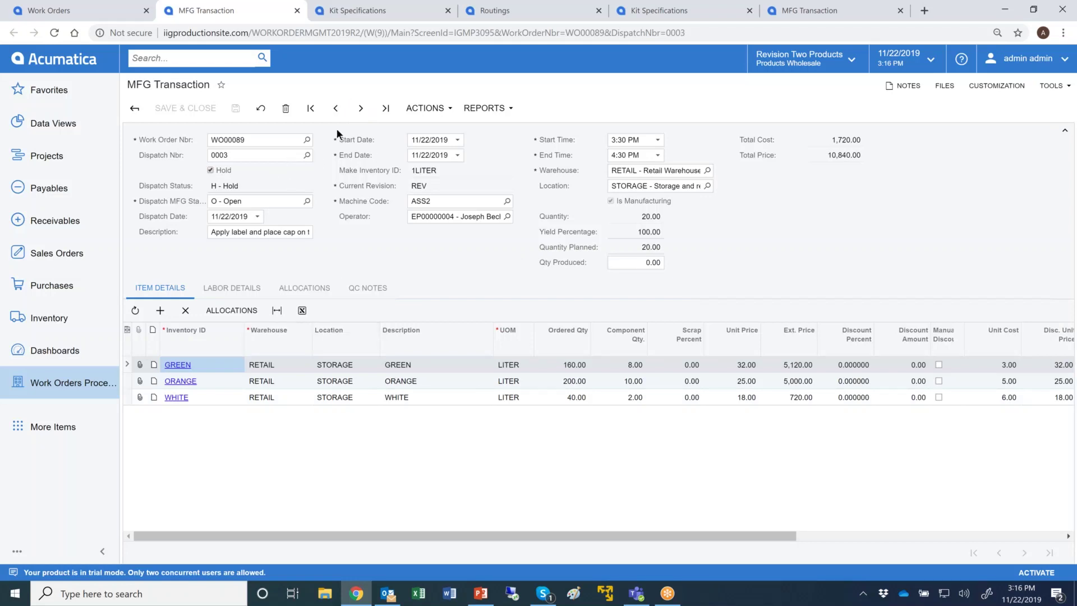
click(360, 107)
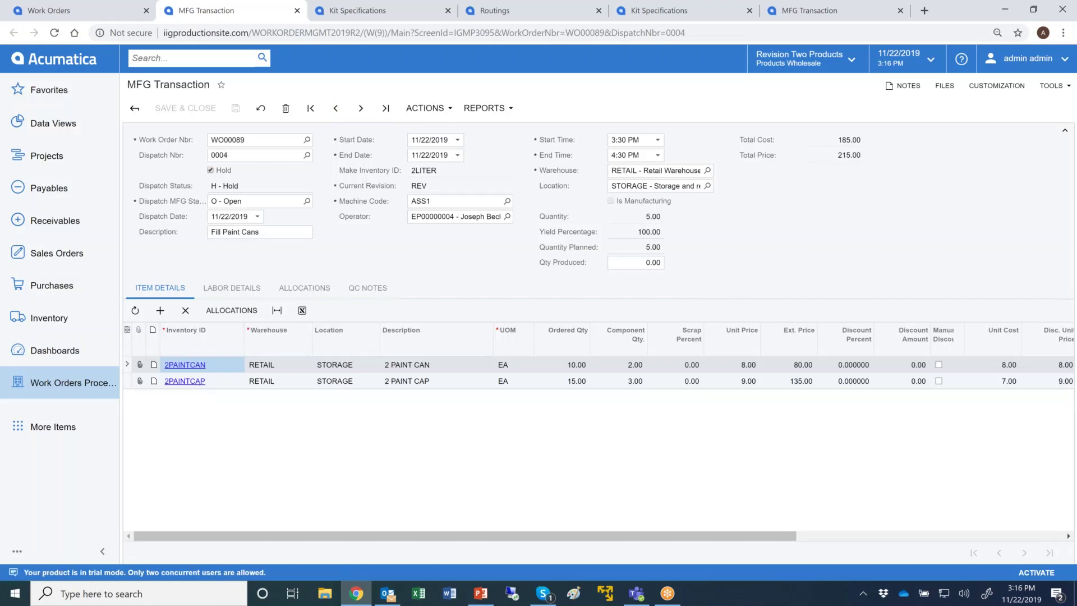
click(360, 108)
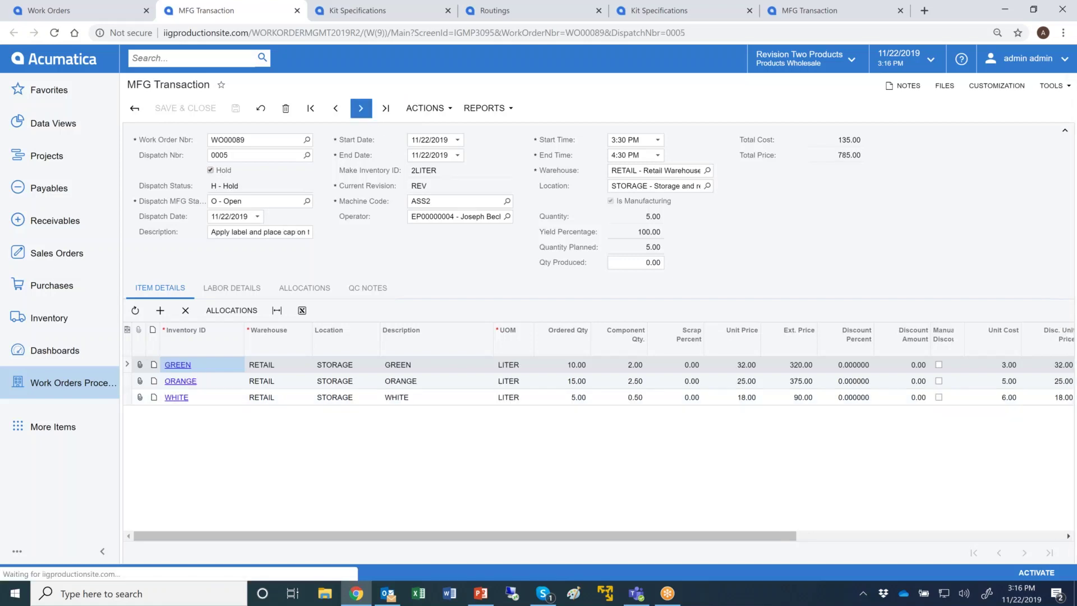
click(361, 108)
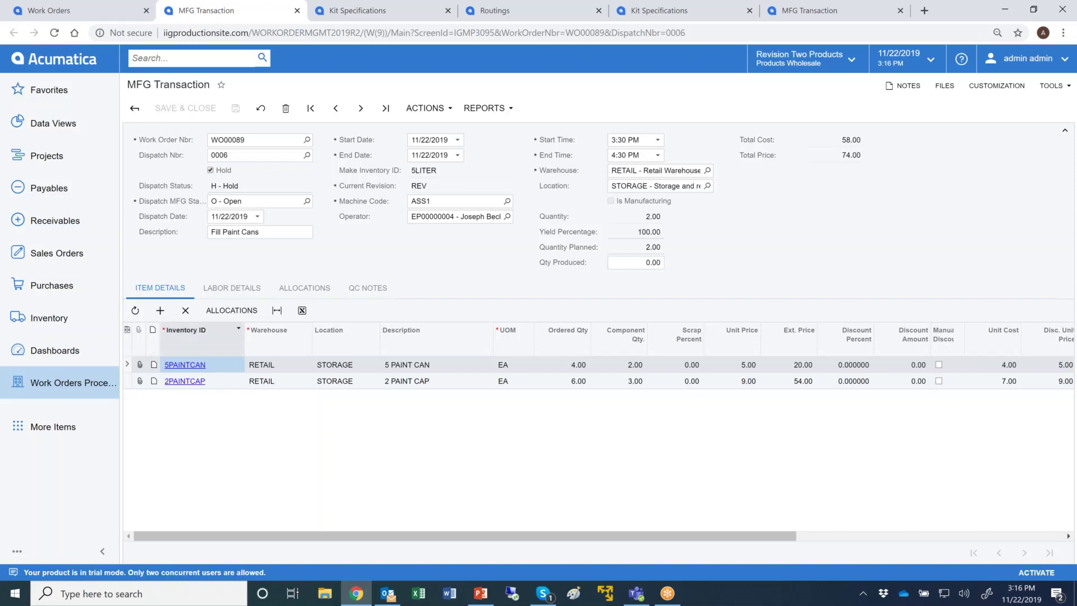
click(361, 109)
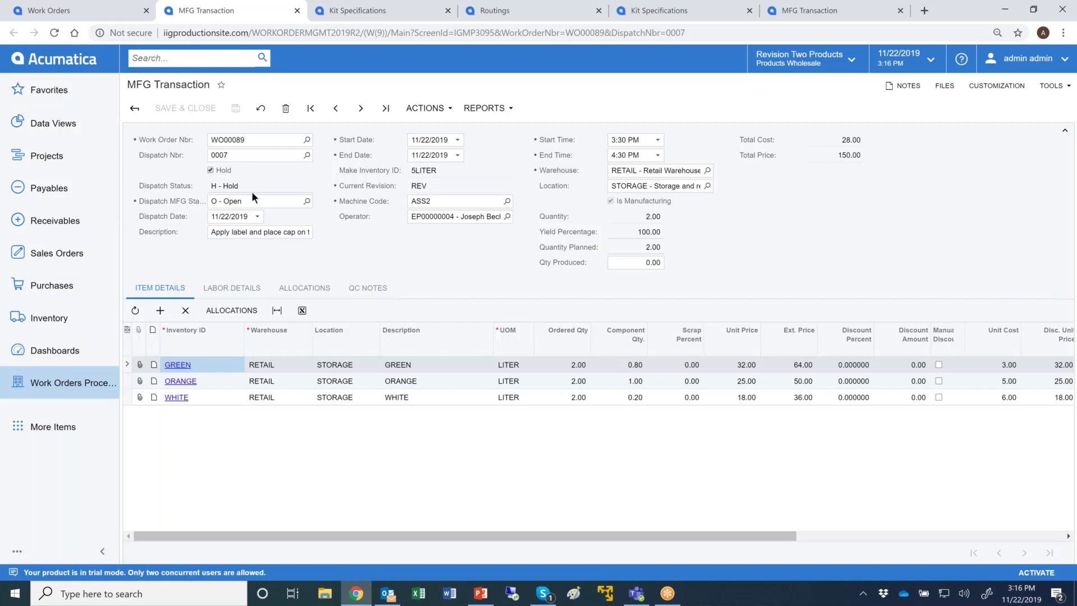
- Return to the PURPLECOLOR kit specification and compare its stock components with its finished goods
click(370, 11)
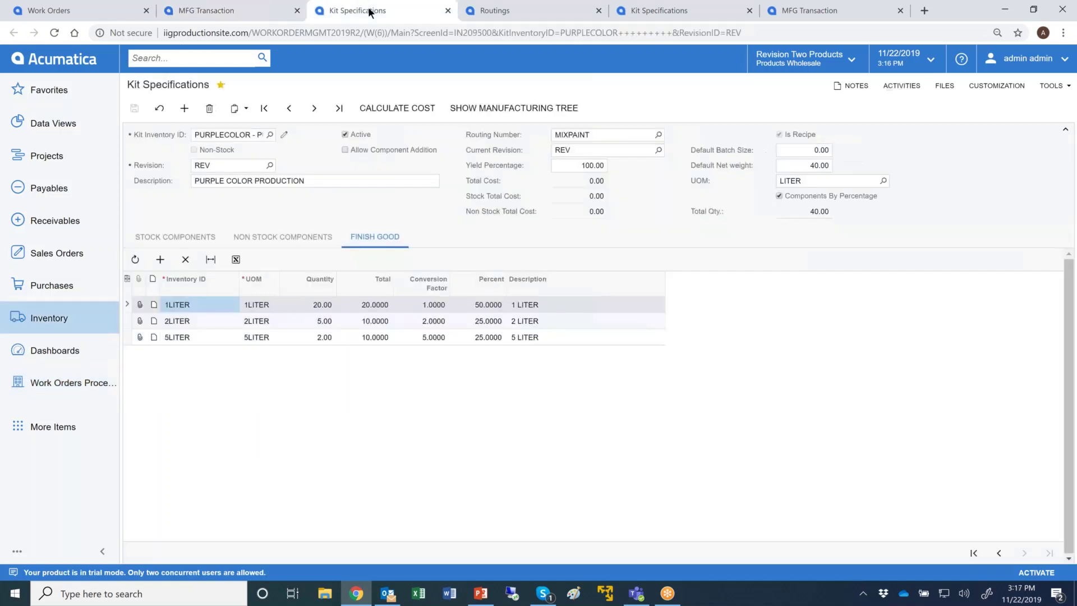
click(175, 237)
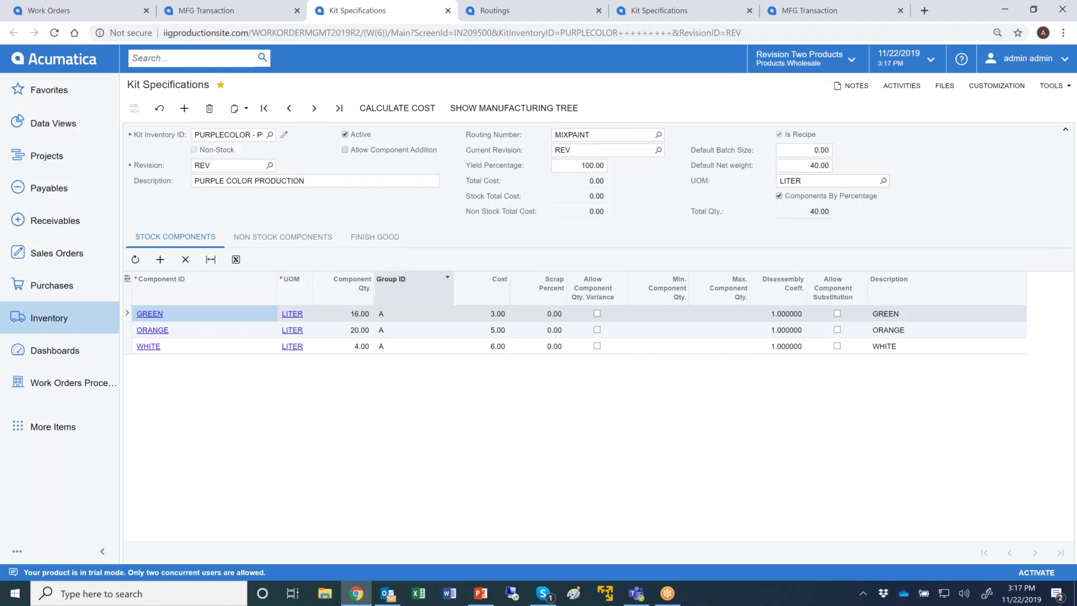
click(374, 236)
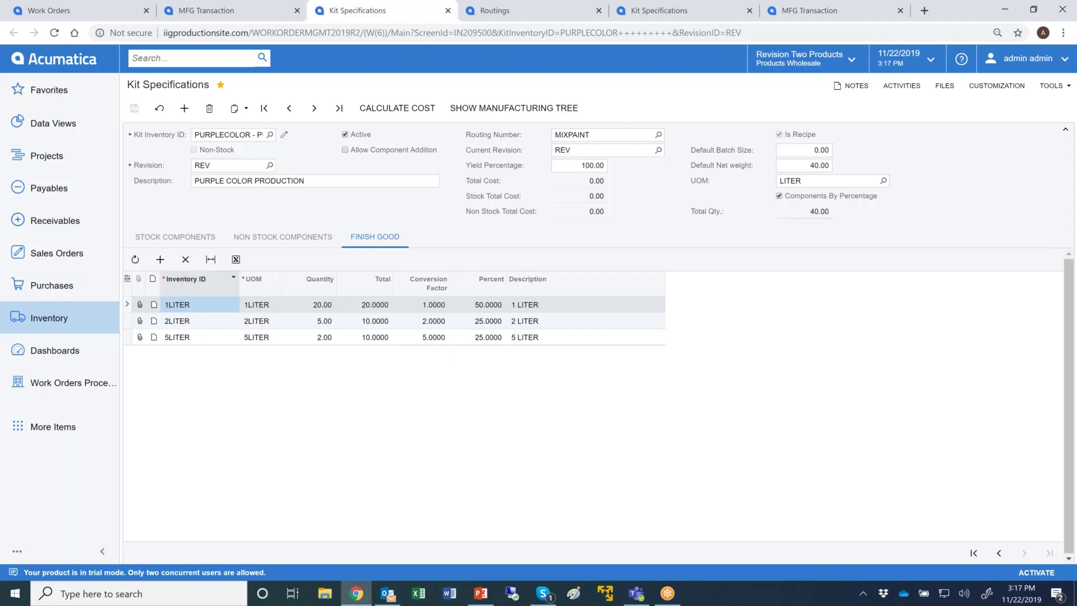
- Start a new assembly work order for inventory item BIOPSERUM35EME and check its empty transactions list
click(126, 14)
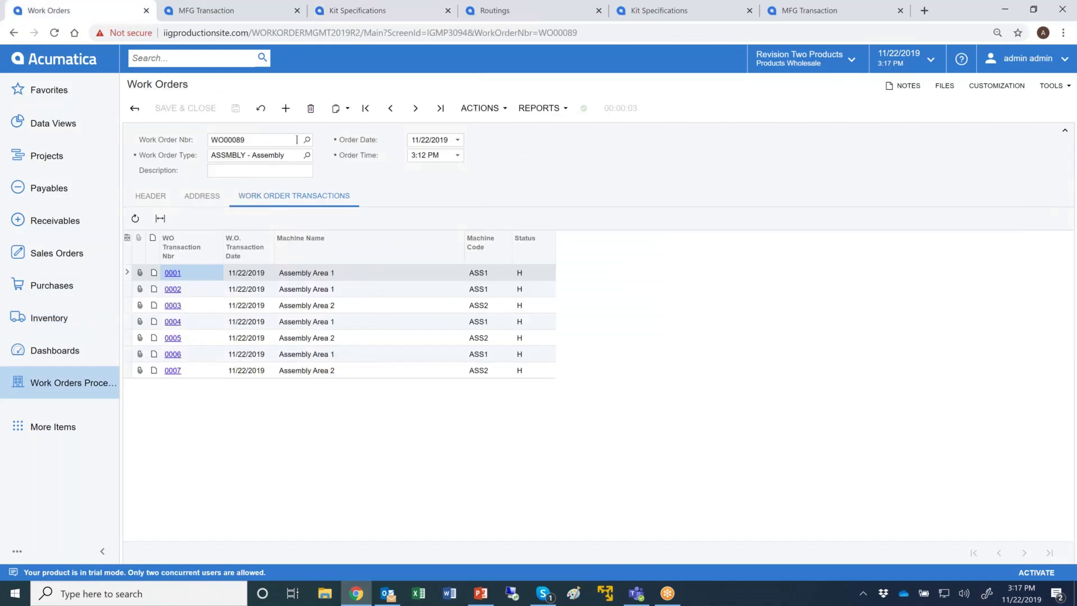
click(286, 110)
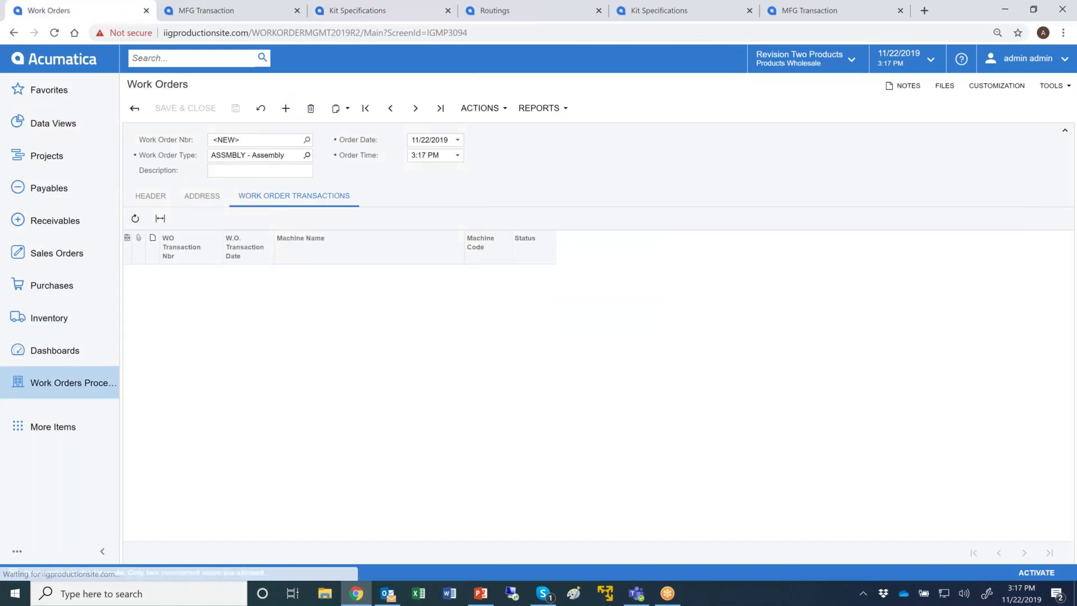
click(150, 196)
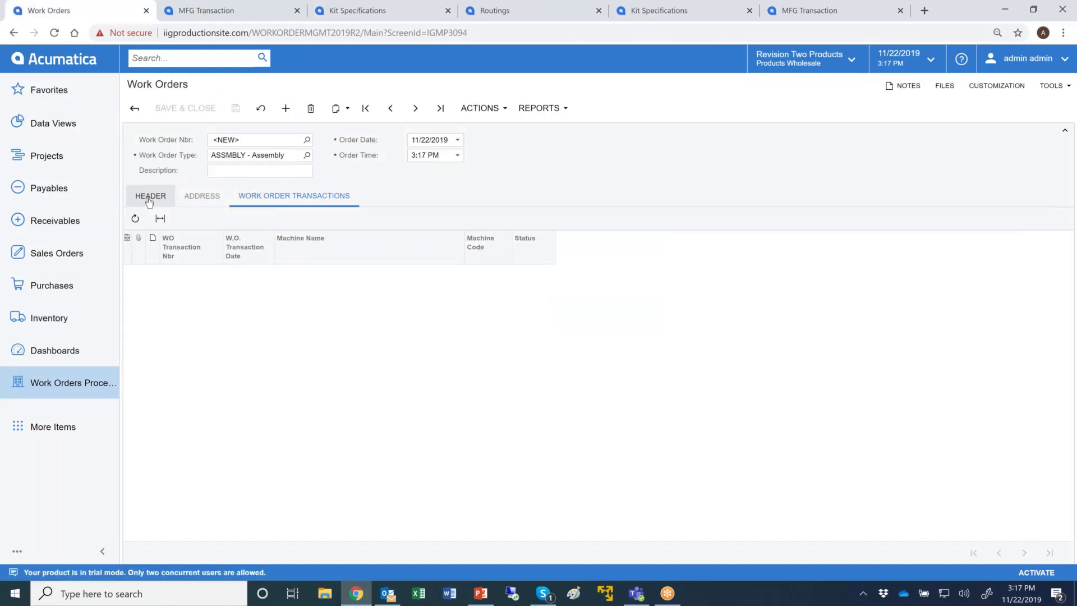
click(504, 225)
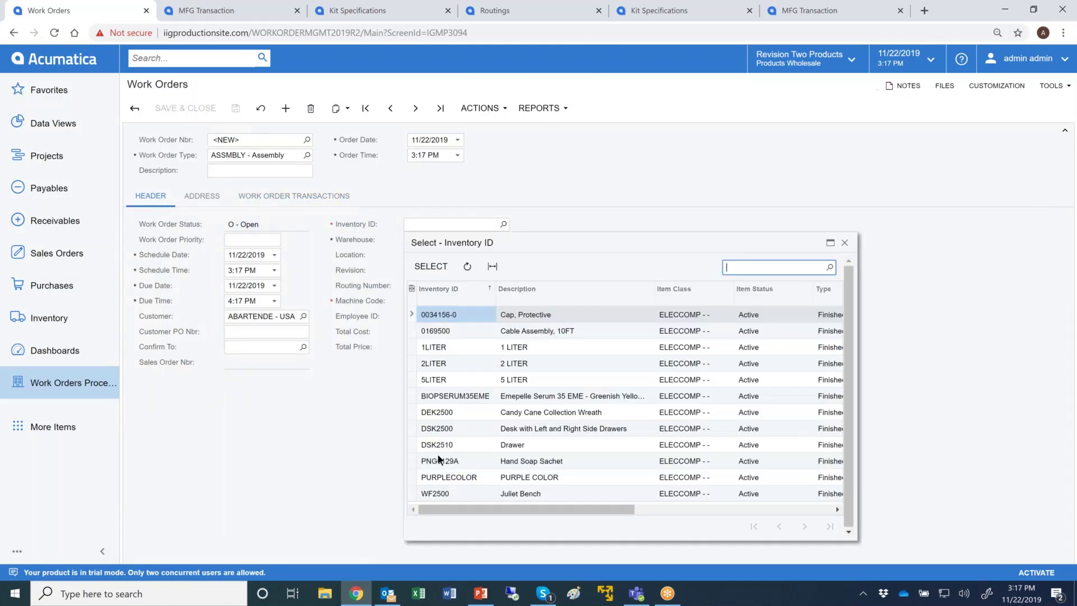
double_click(456, 396)
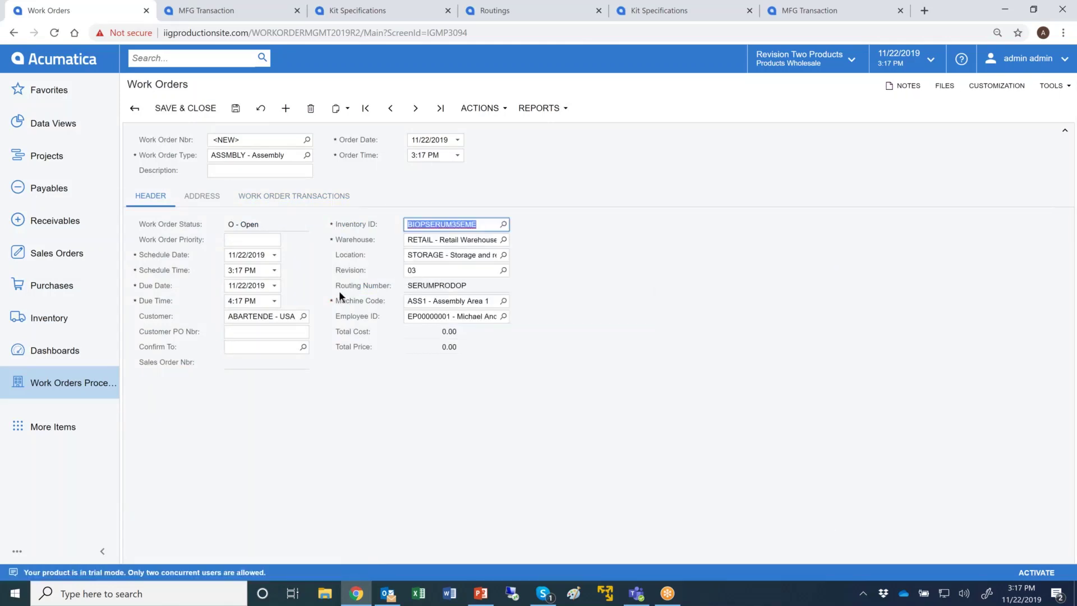
click(282, 202)
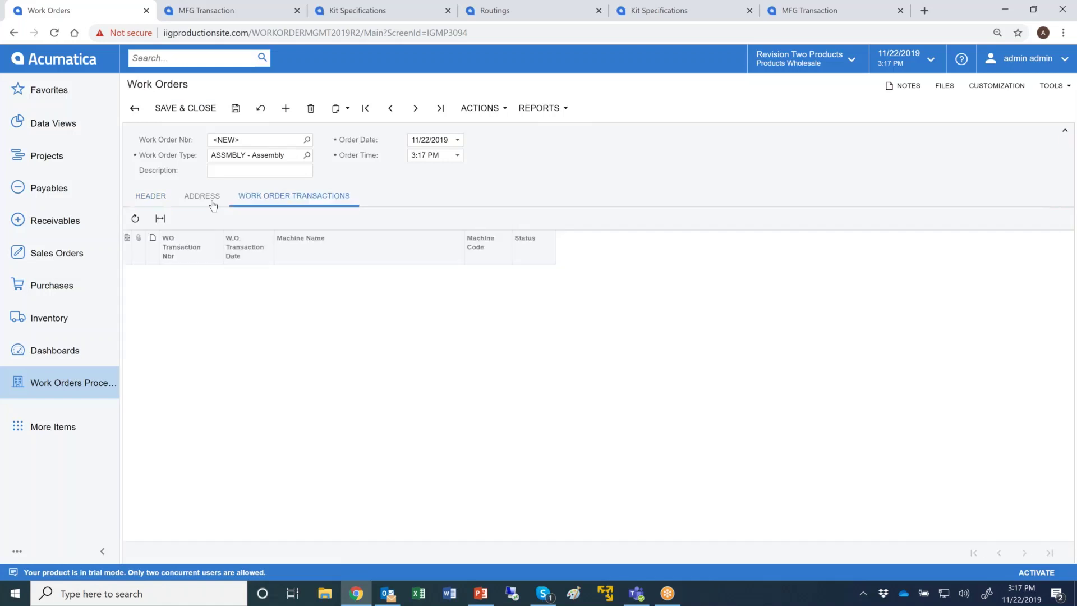
- Open revision 03 of the BIOPSERUM35EME kit specification and review the component groups, including the one for BIOPBU2090
click(344, 11)
click(270, 135)
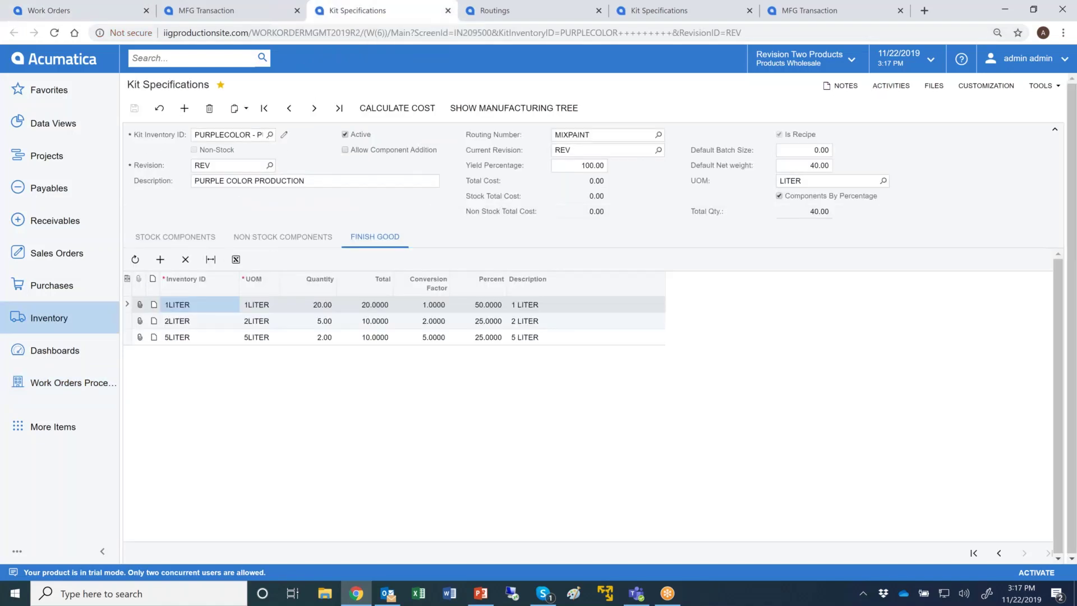
double_click(285, 306)
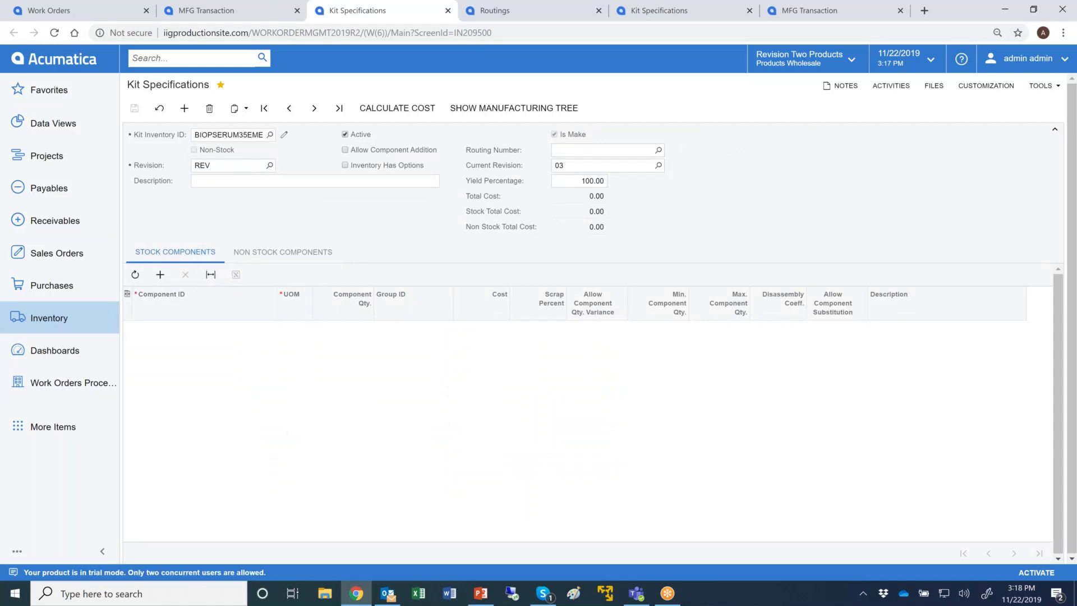
click(269, 164)
double_click(258, 255)
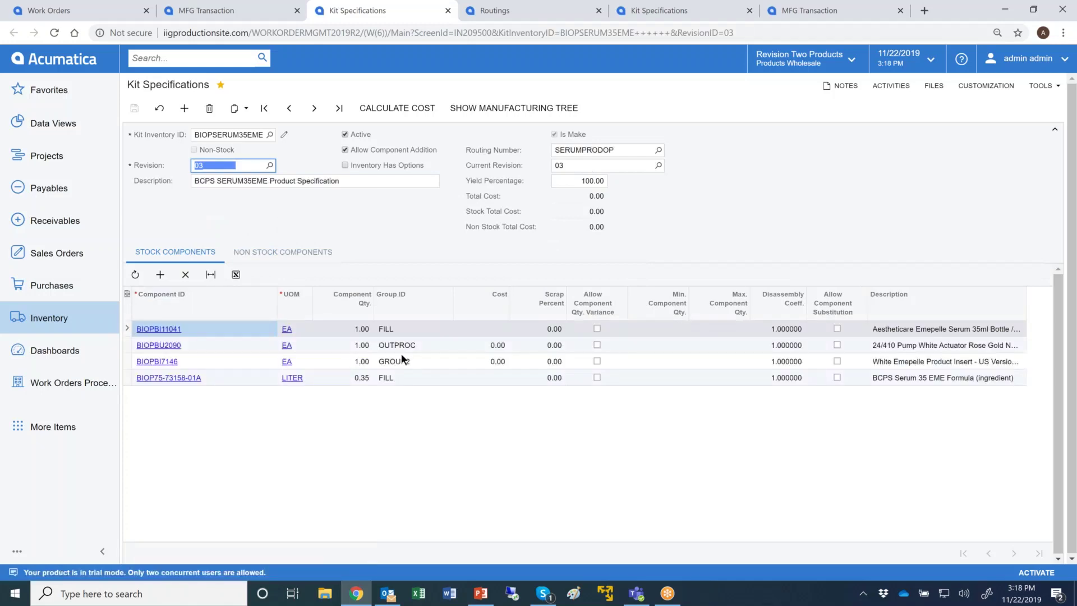
click(392, 348)
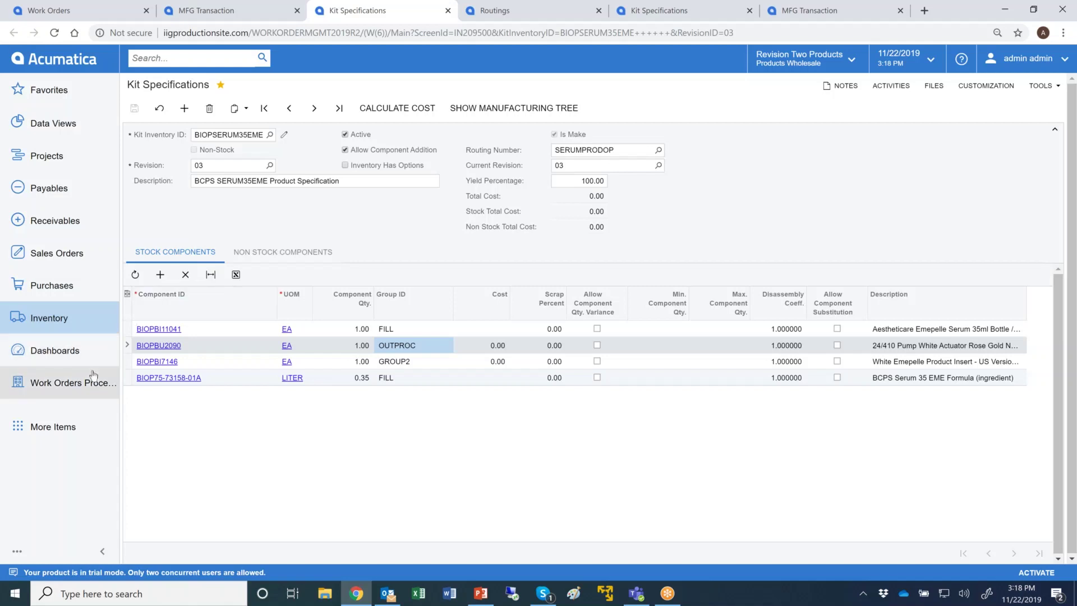
- Review the SERUMPROD routing and compare it with the outside processing step and vendor in SERUMPRODOP
click(70, 382)
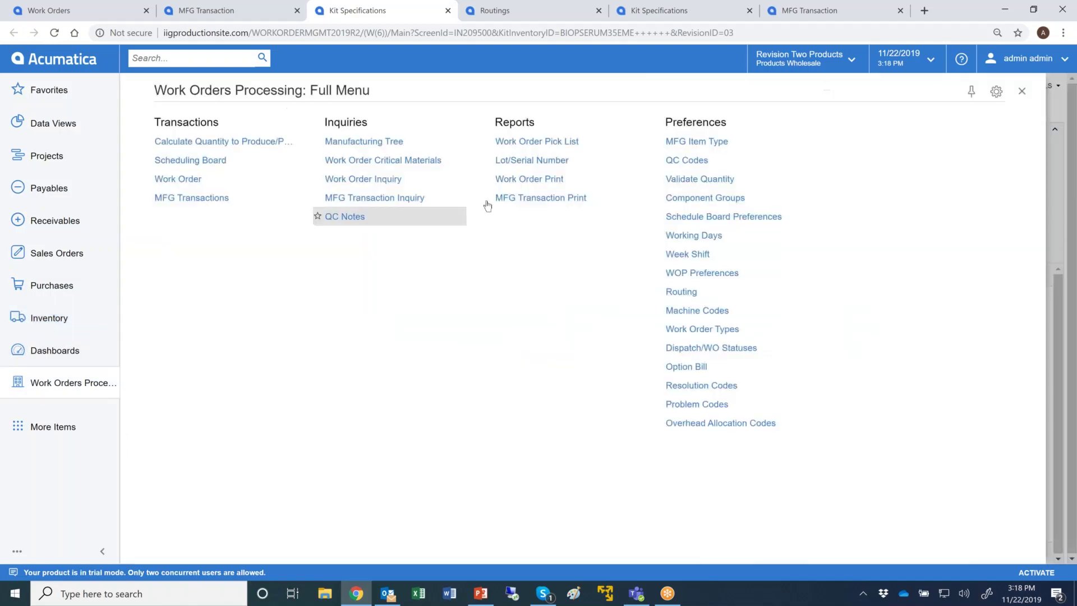
click(694, 295)
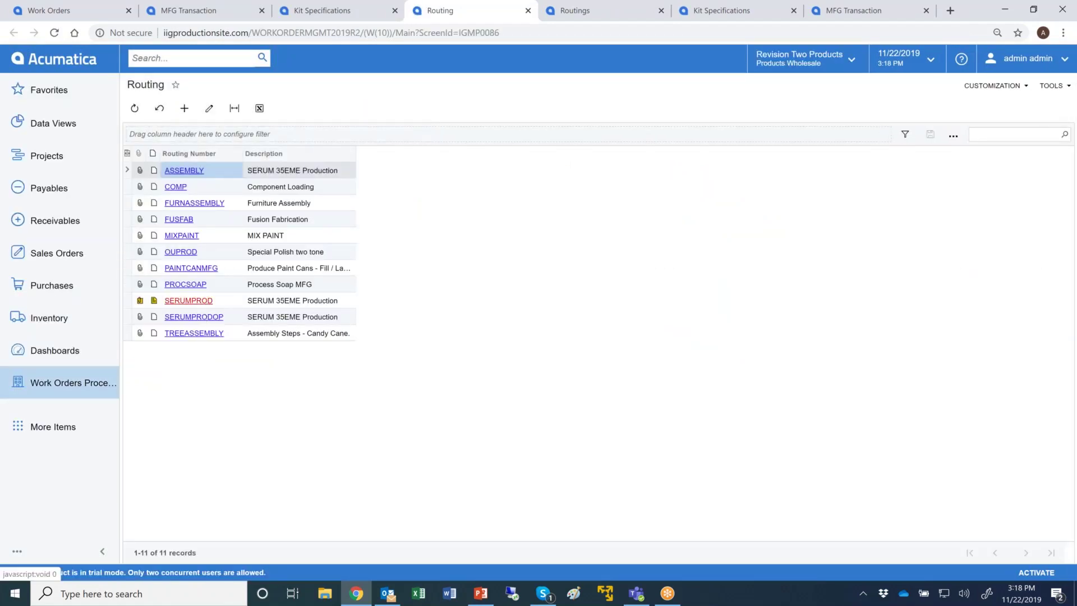
click(189, 300)
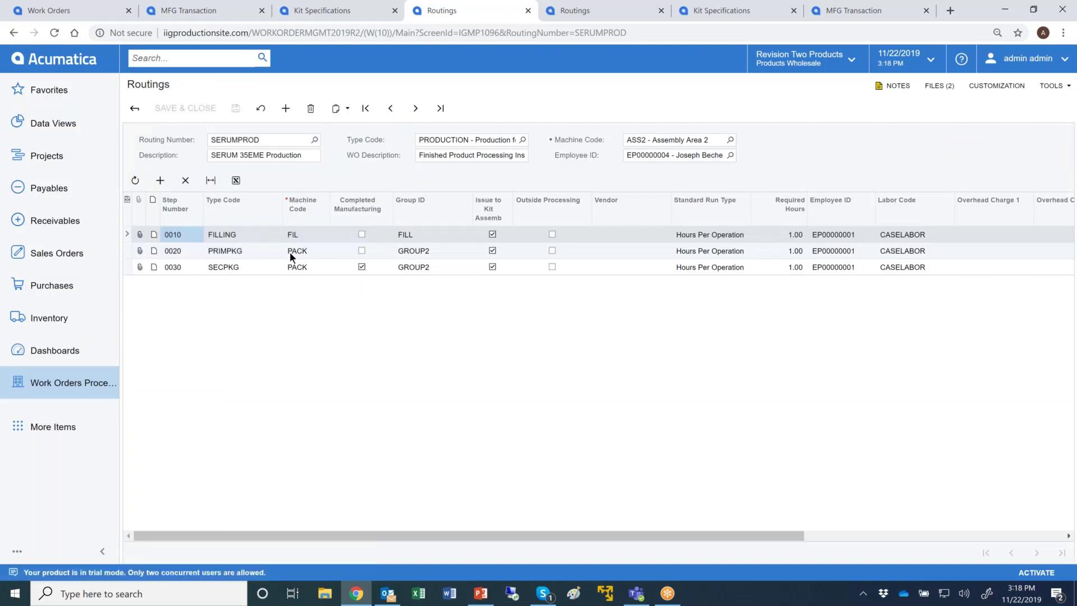
click(315, 140)
double_click(307, 367)
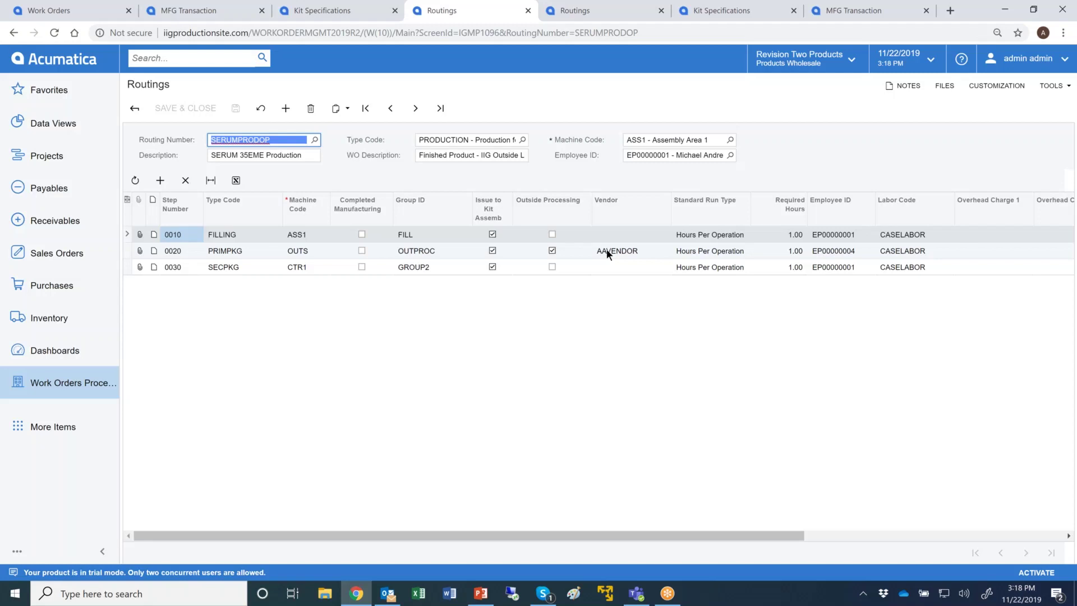
- Review the outside processing and outside warehouse settings in WOP Preferences, and close that page
click(75, 387)
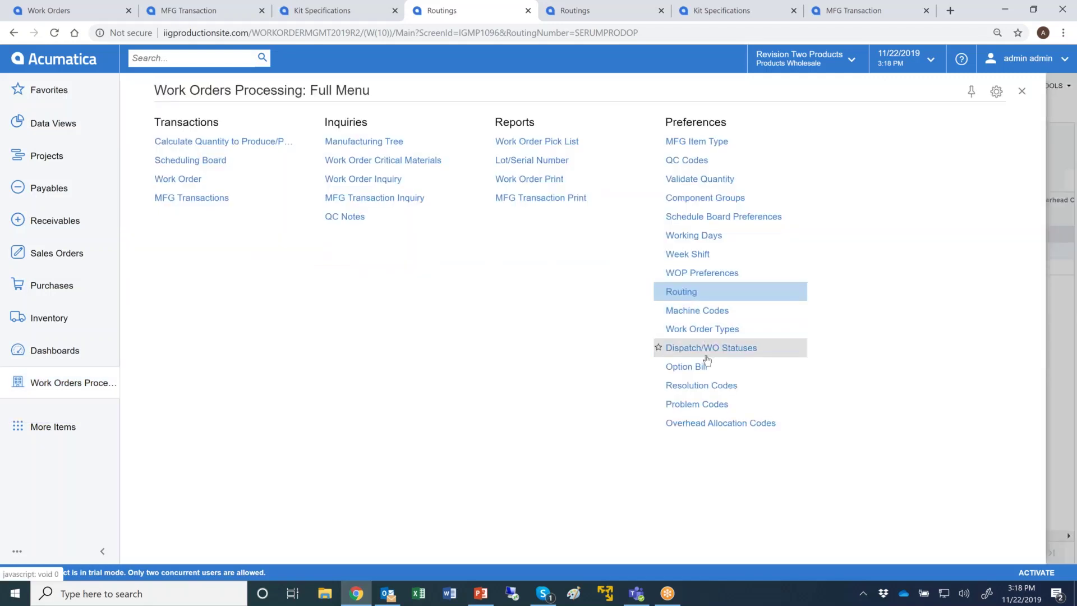
click(709, 275)
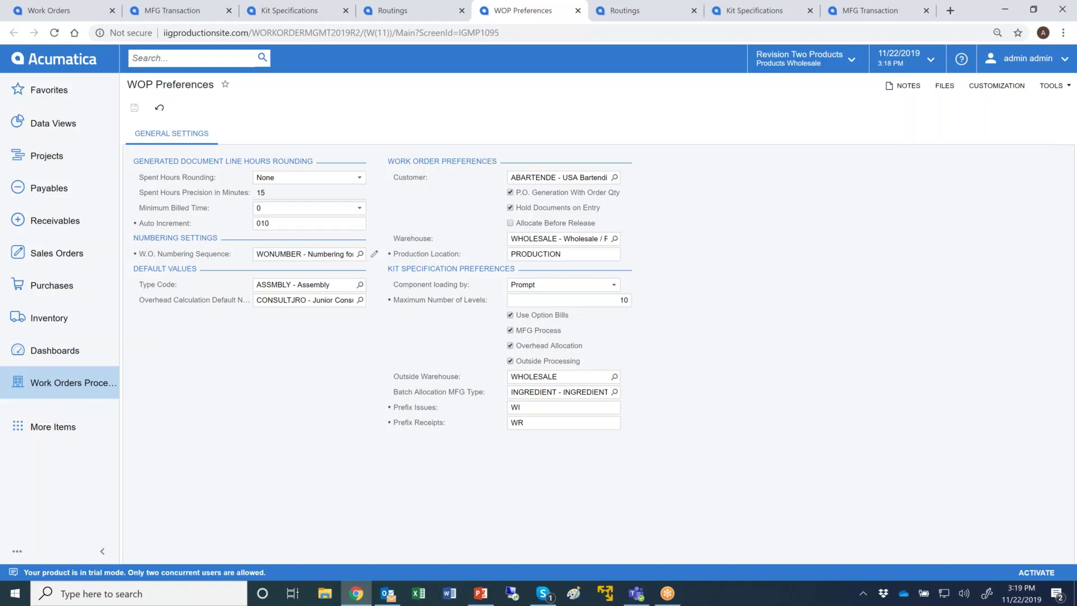
click(578, 11)
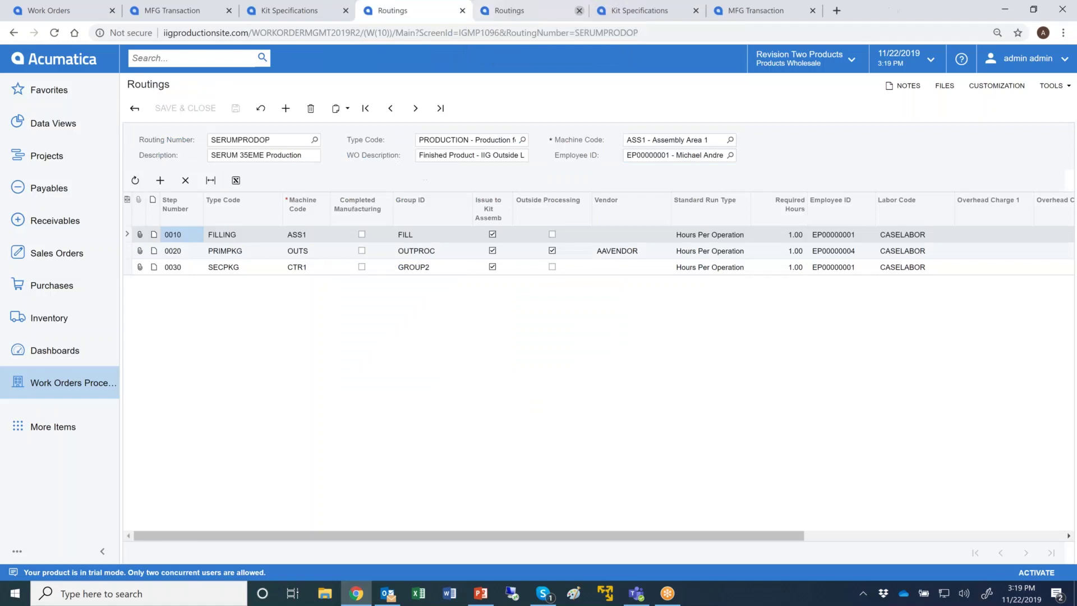
- Close all open routing, kit specification and MFG transaction pages, keeping only the new work order
click(462, 11)
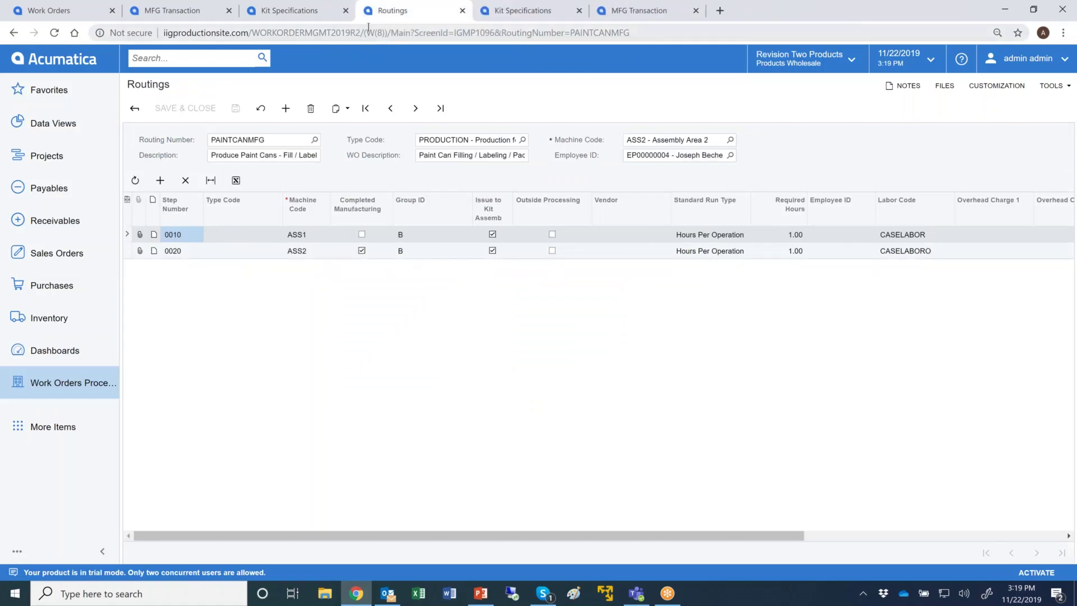
click(346, 11)
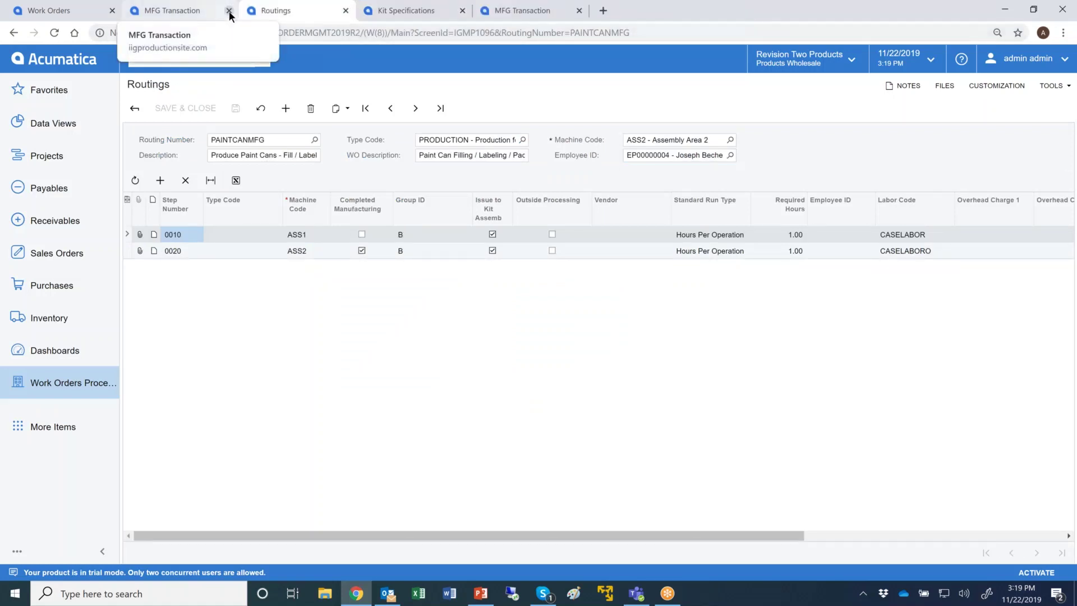
click(229, 11)
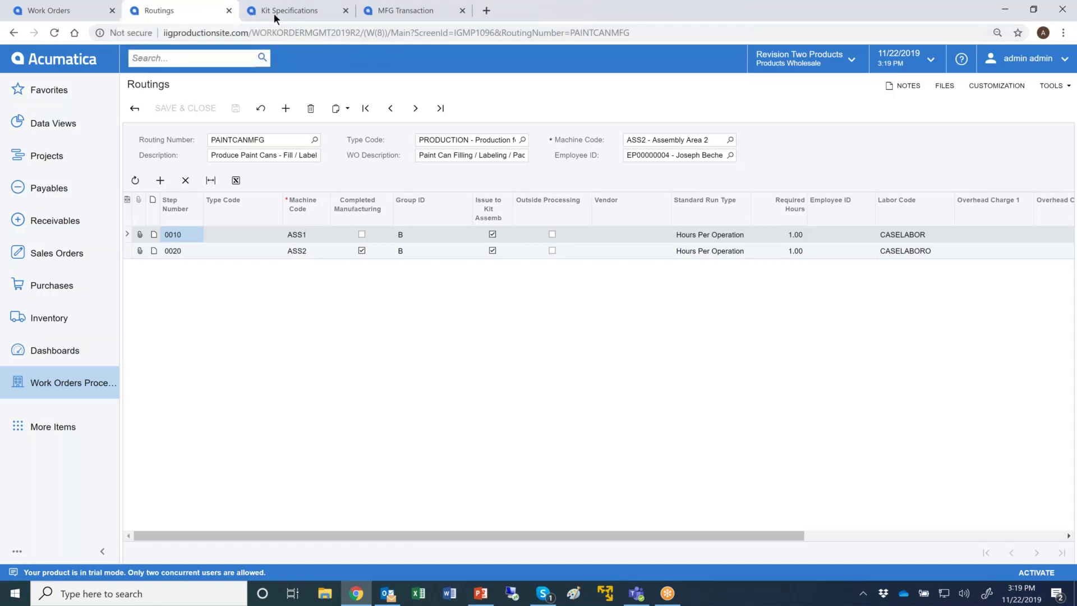
click(344, 12)
click(344, 12)
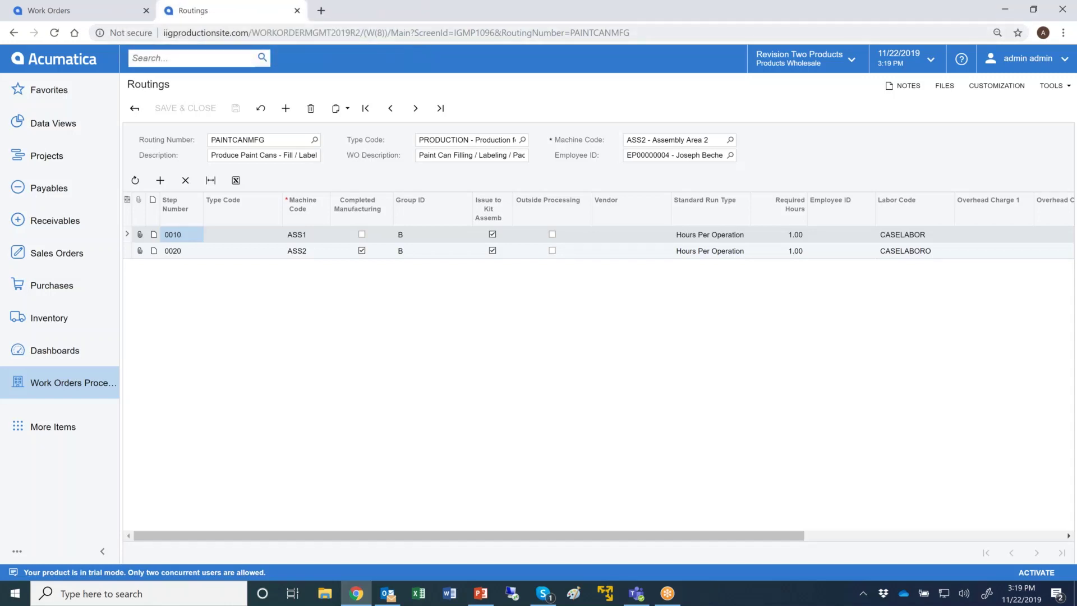
click(297, 11)
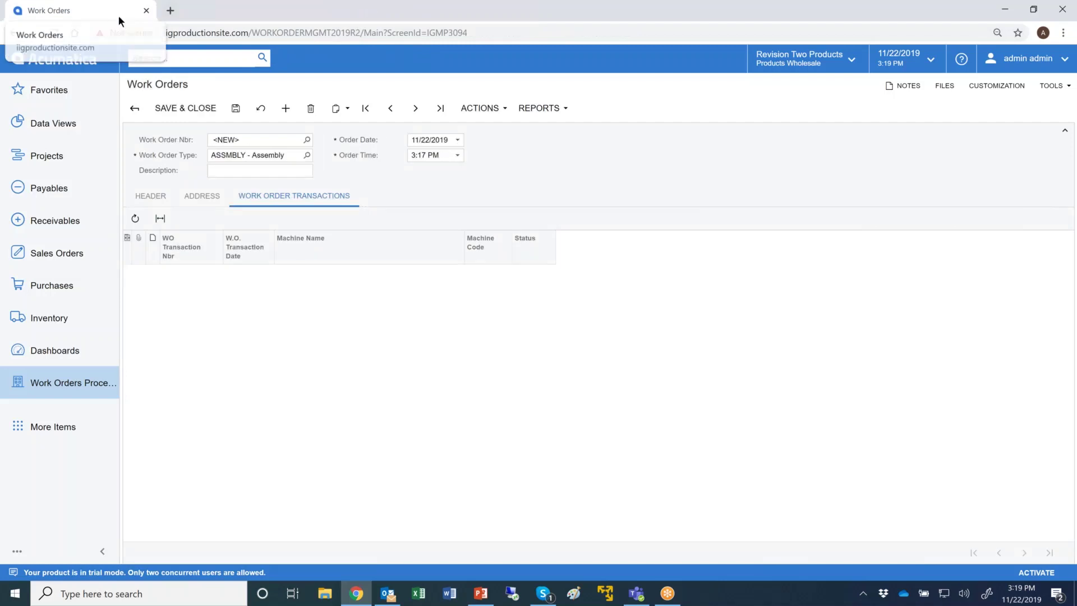
- Save the BIOPSERUM35EME work order and dispatch a quantity of 10 with kit components exploded, checking the generated transactions and header
click(151, 196)
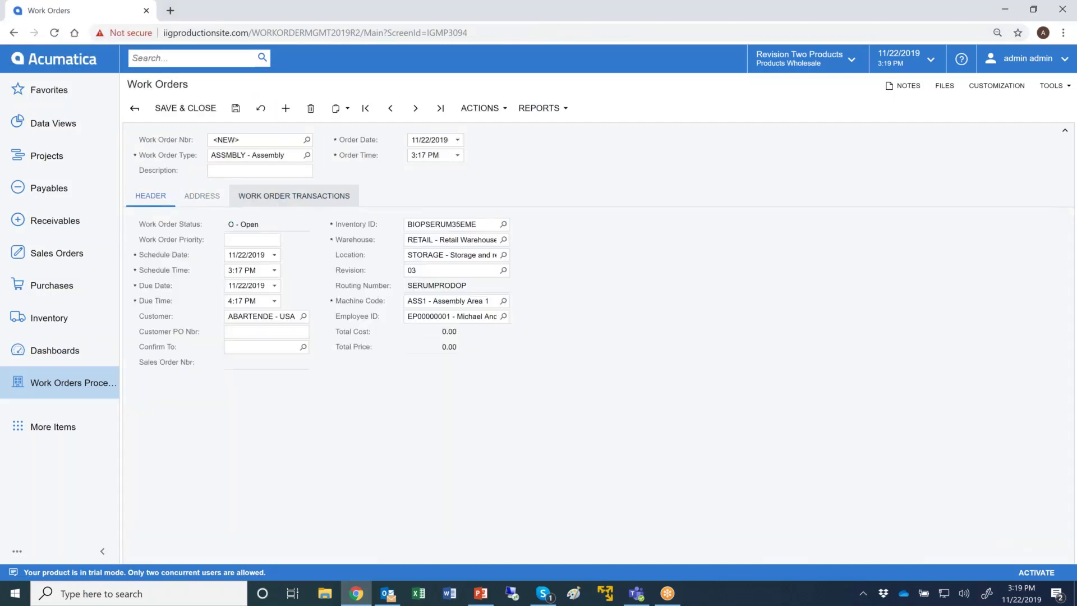
click(235, 108)
click(469, 115)
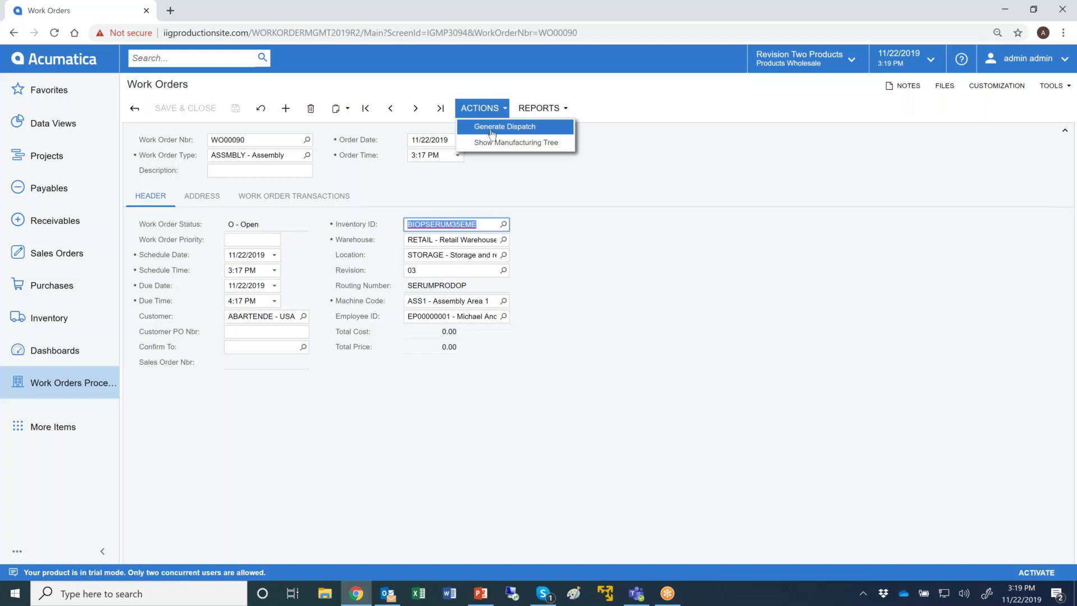
click(491, 127)
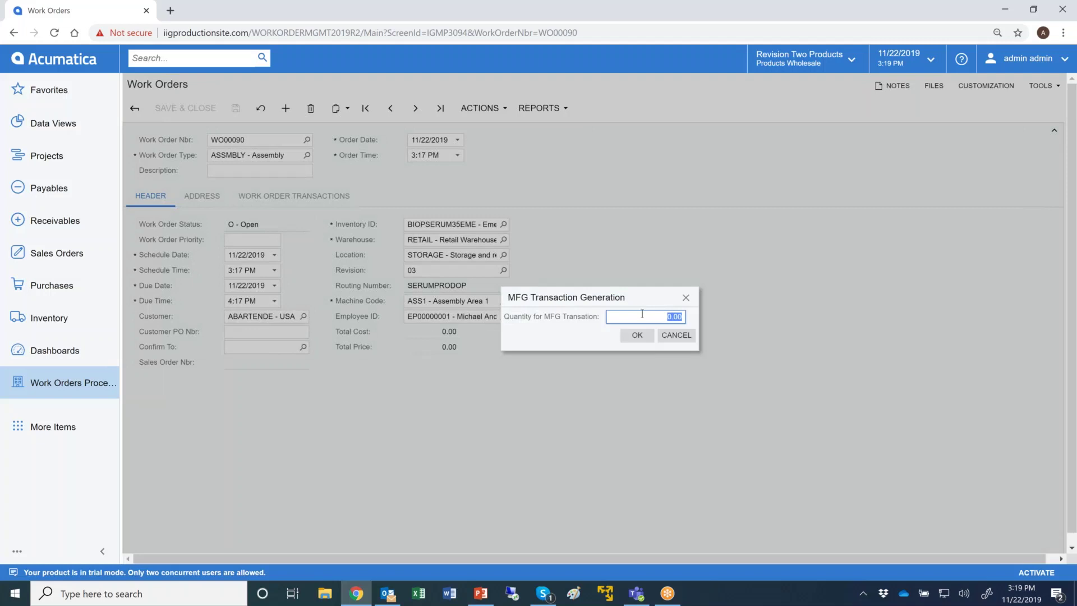
text(10)
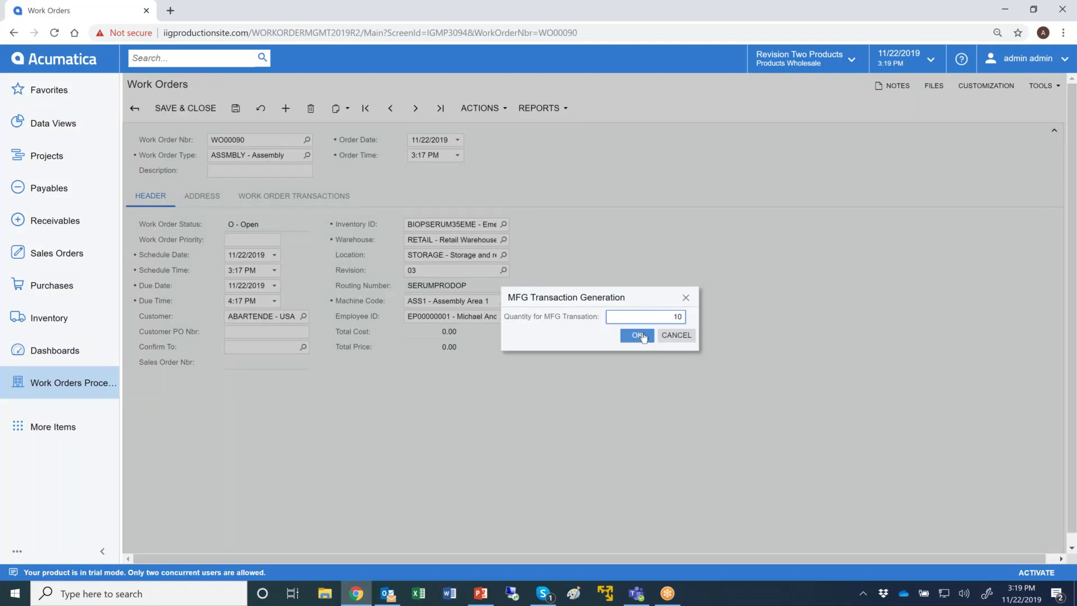
click(643, 335)
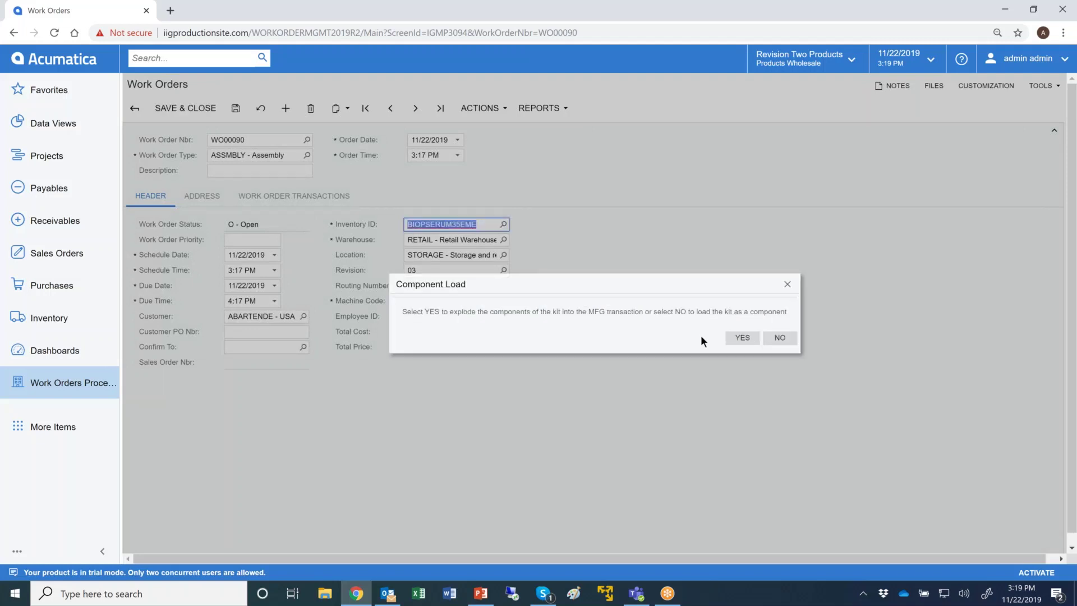
click(740, 338)
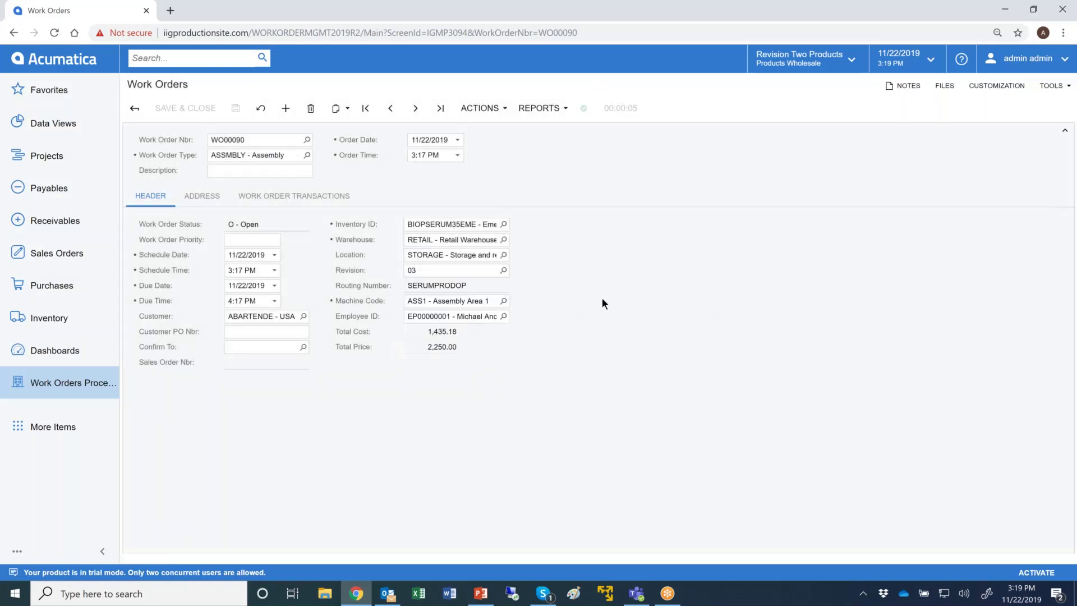
click(294, 196)
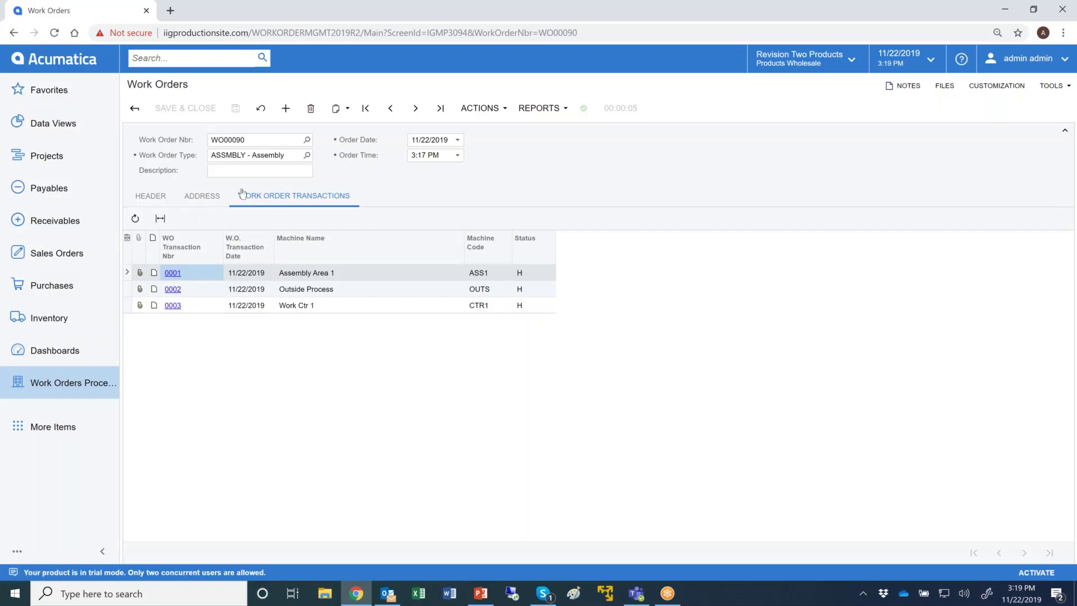
click(171, 194)
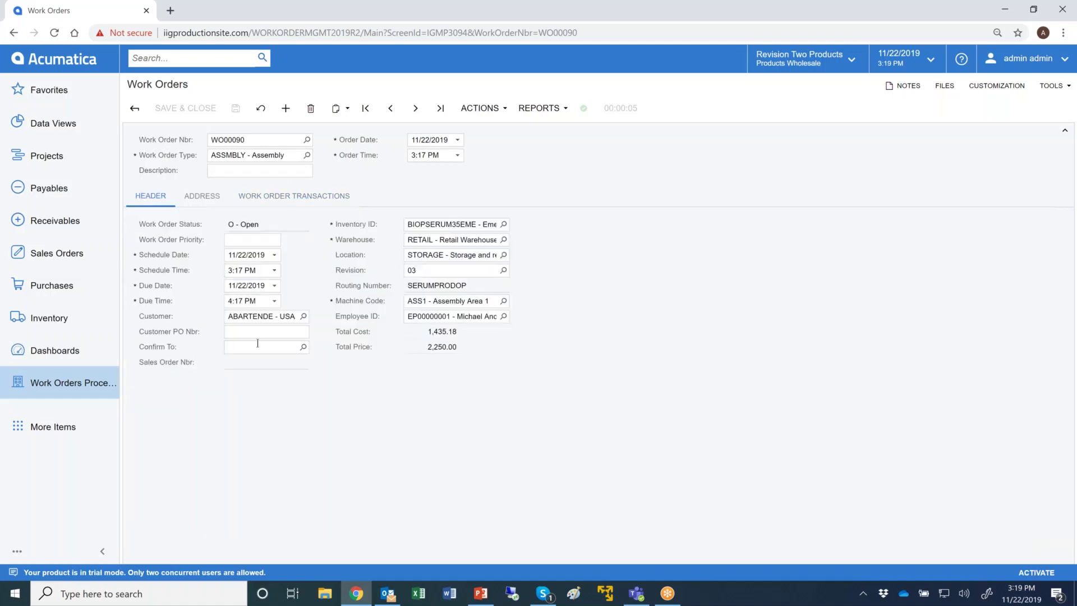
- Open the newest transfer order in Sales Orders and create its shipment from the RETAIL warehouse dated 11/22/2019
click(59, 255)
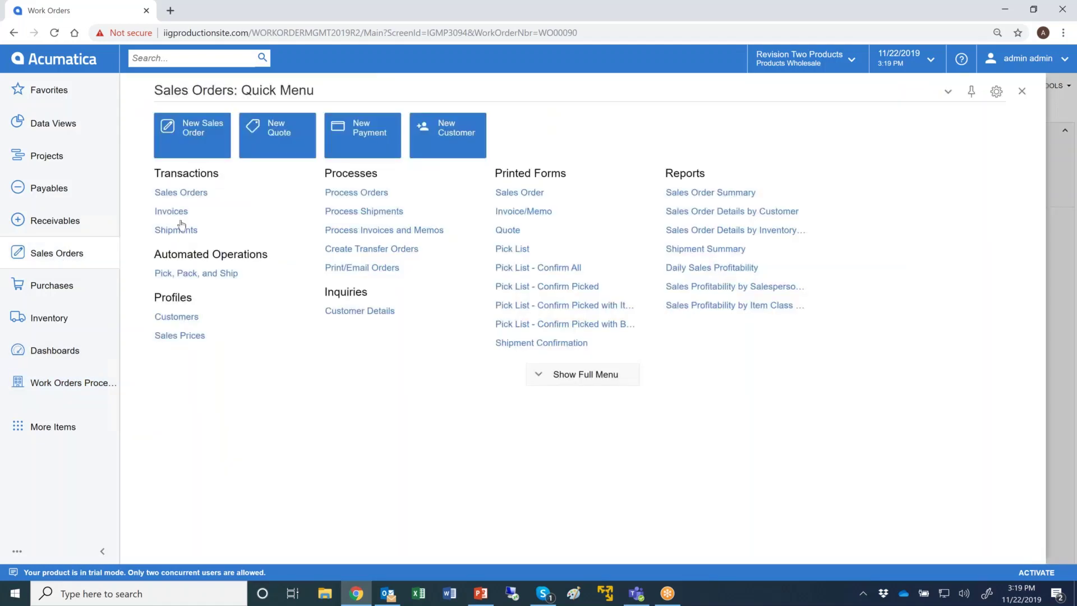
click(206, 193)
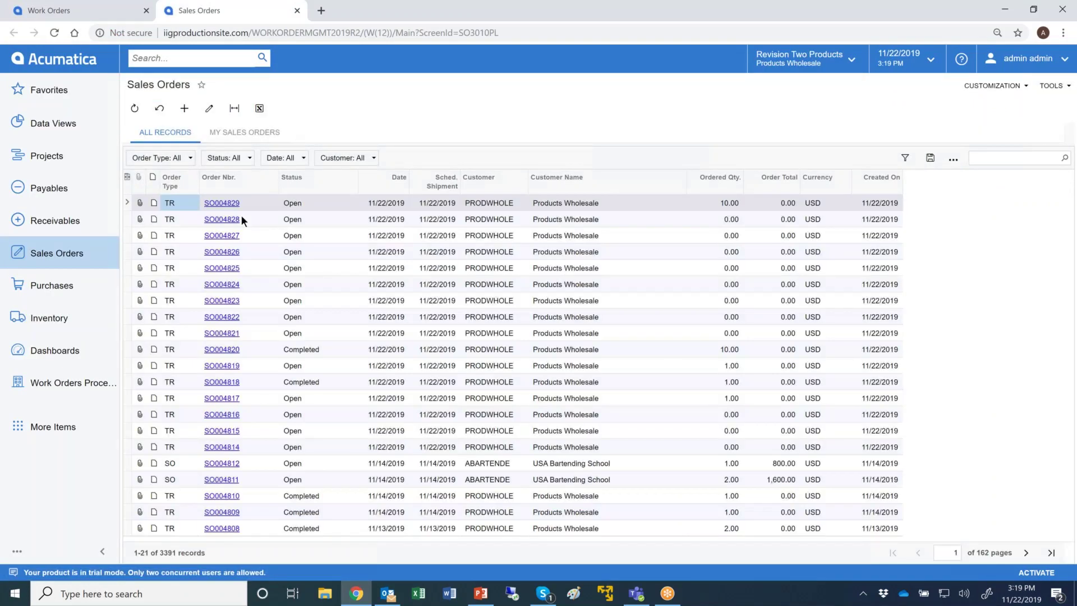
click(225, 206)
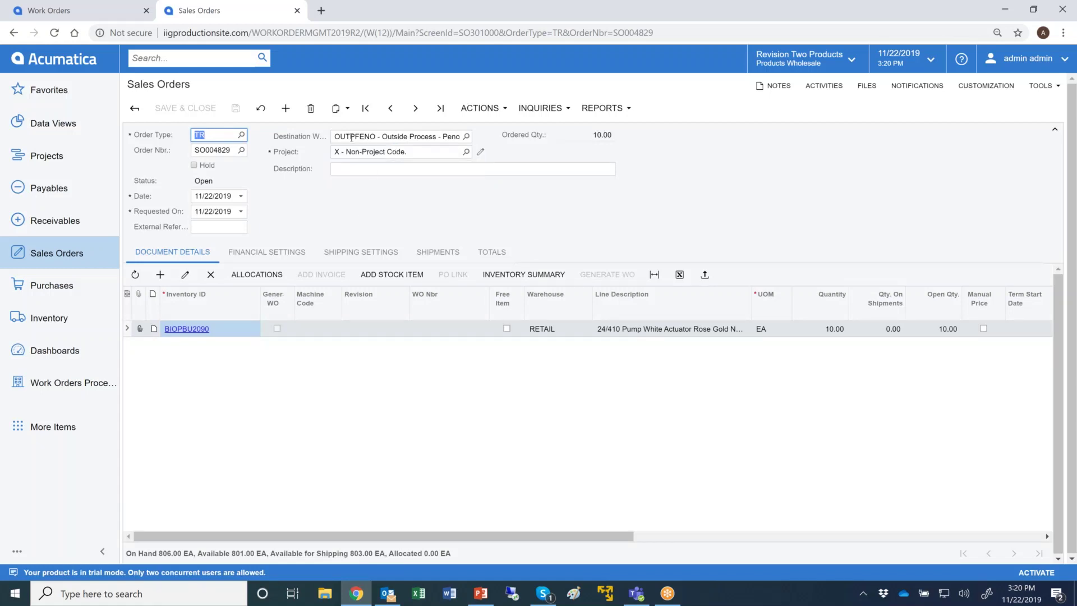
click(492, 107)
click(491, 124)
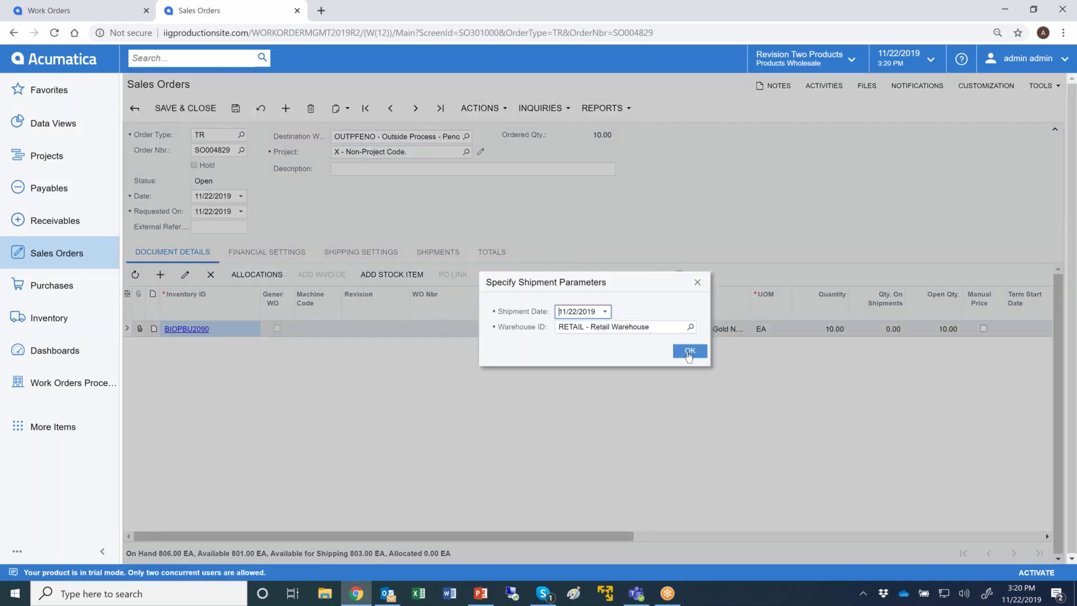
click(689, 352)
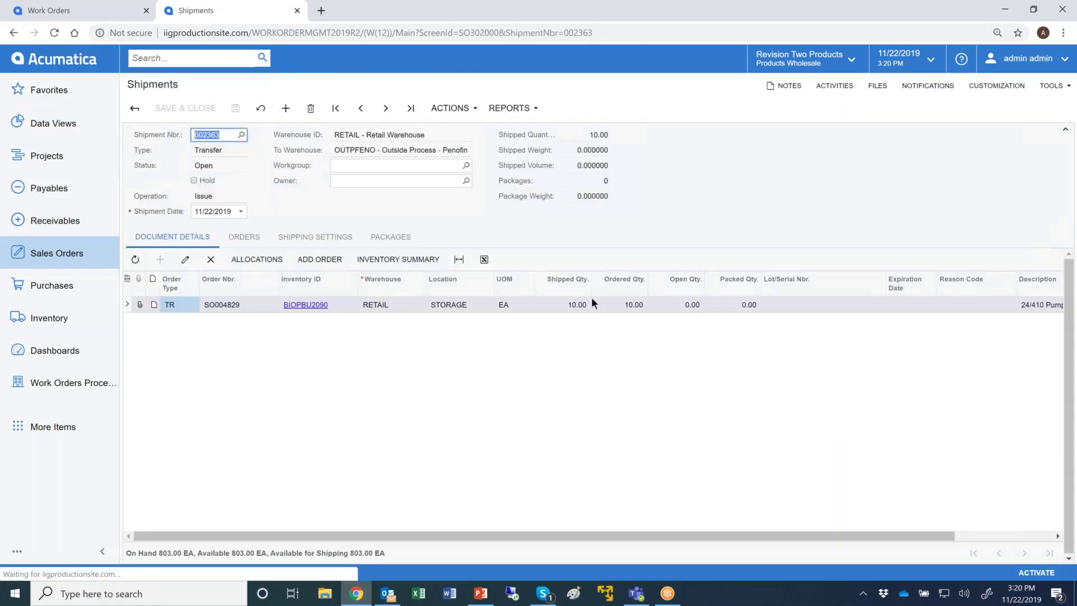
- Confirm the transfer shipment from RETAIL to the OUTPFENO warehouse and update inventory with it
click(450, 108)
click(465, 127)
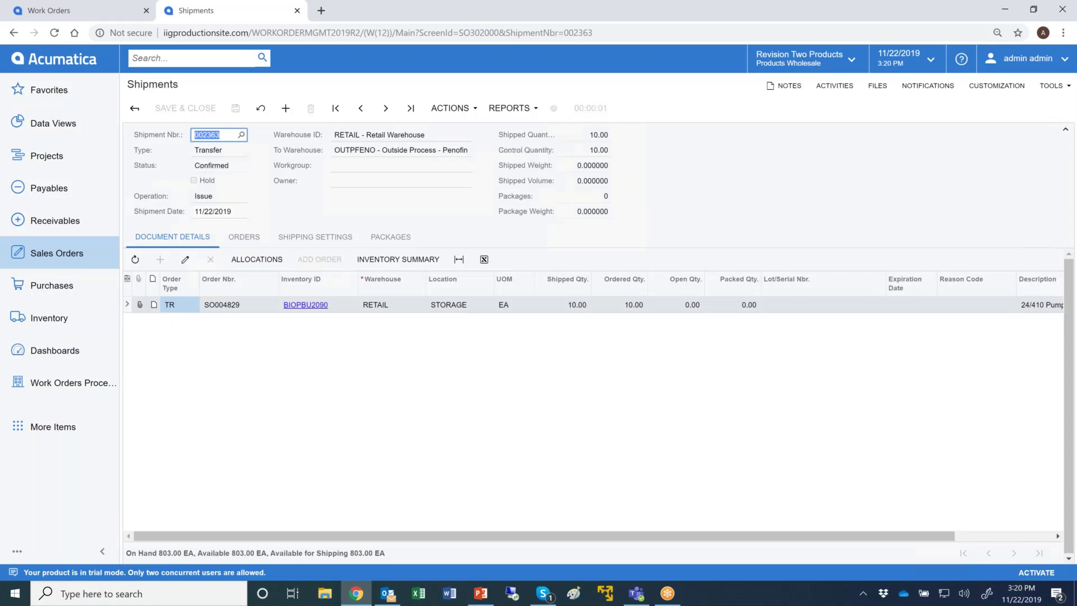
click(450, 108)
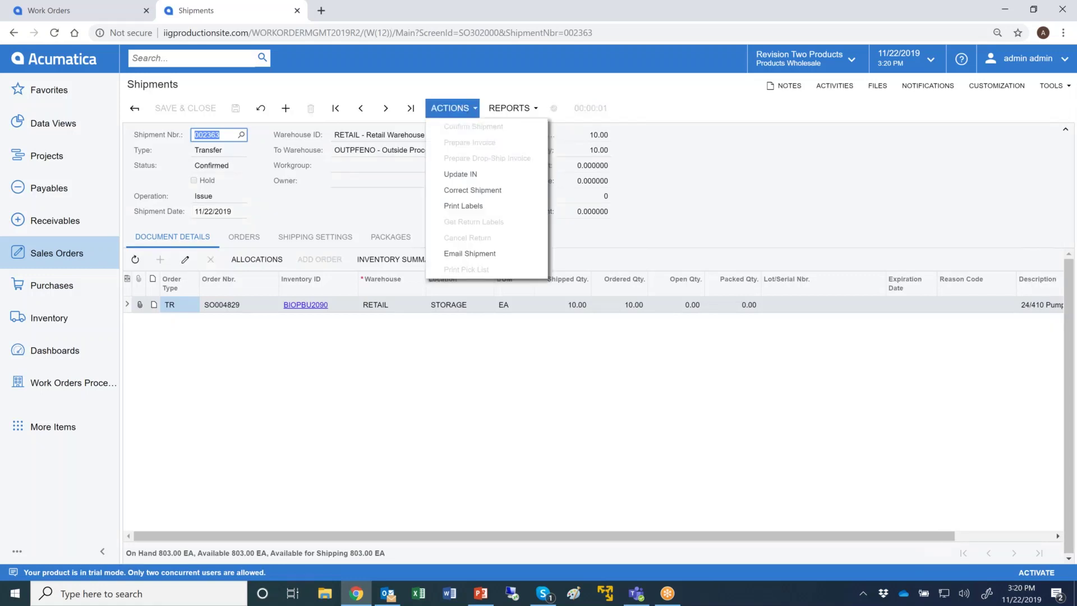
click(475, 175)
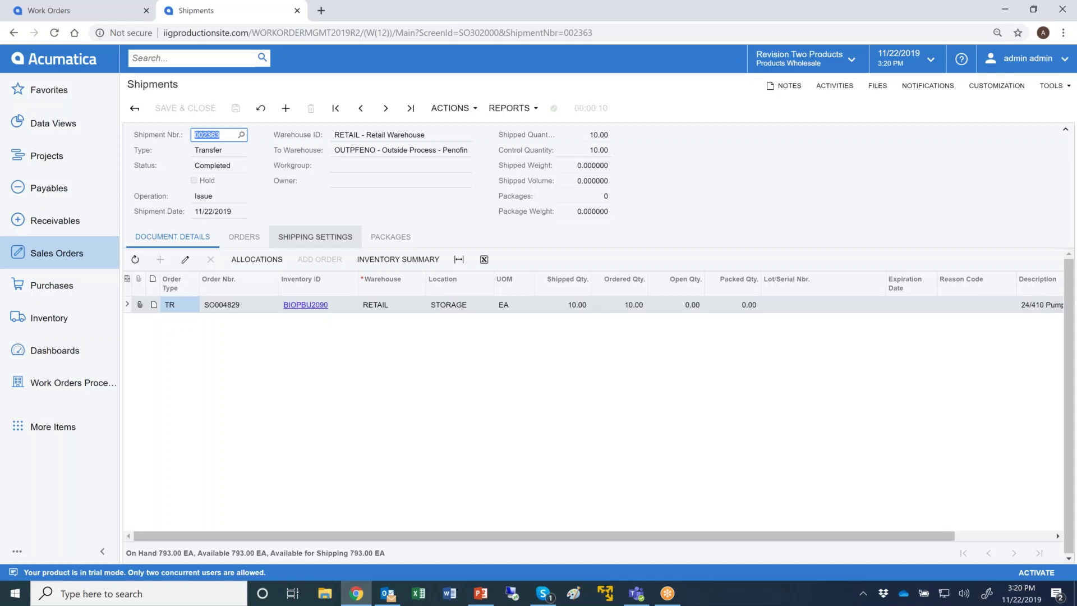
- Open the newest purchase order for the outside processing vendor AAVENDOR in Purchases and take it off hold
click(103, 287)
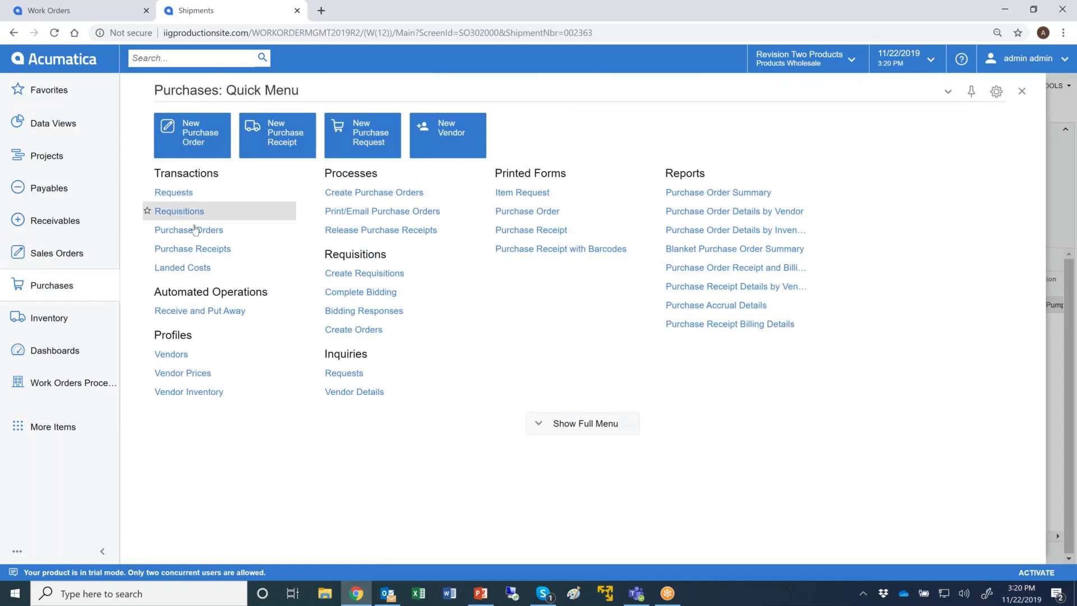
click(204, 248)
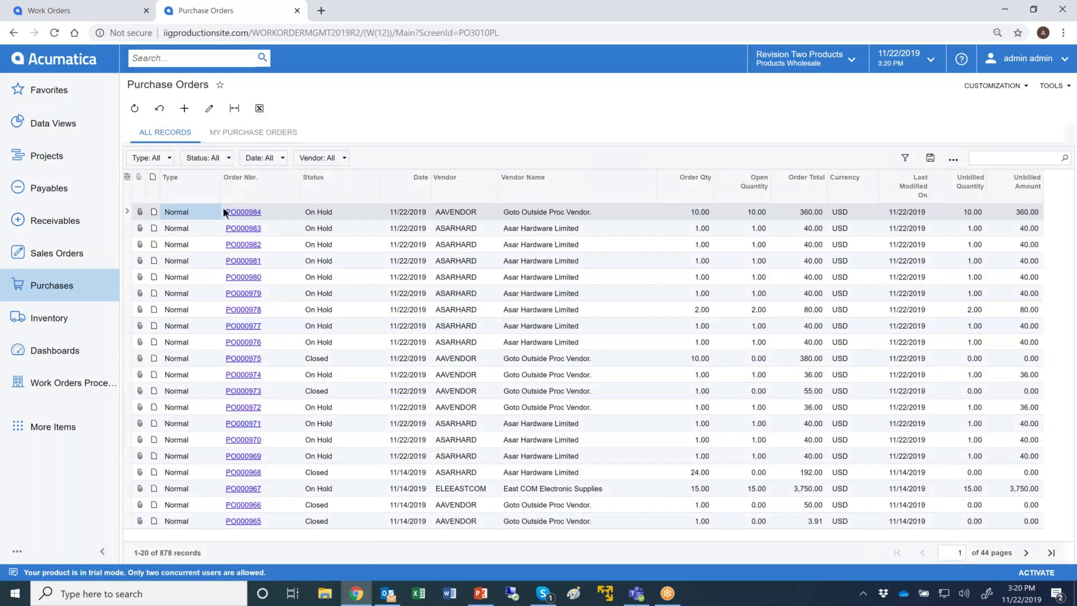
click(229, 213)
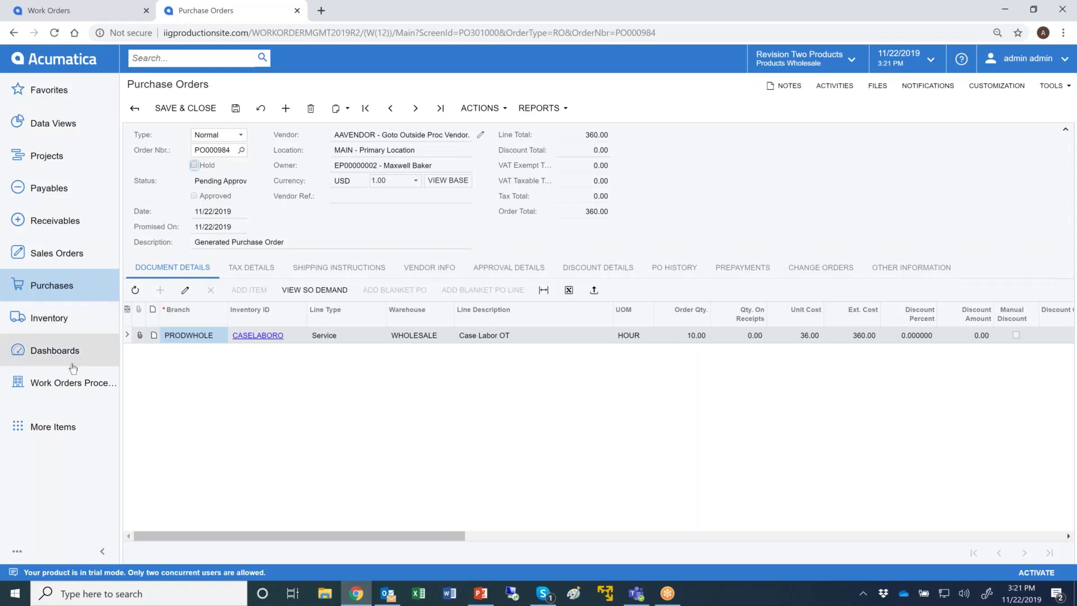
- Open the BIOPSERUM35EME kit specification and examine the OUTPROC group in its stock and non-stock components
click(71, 319)
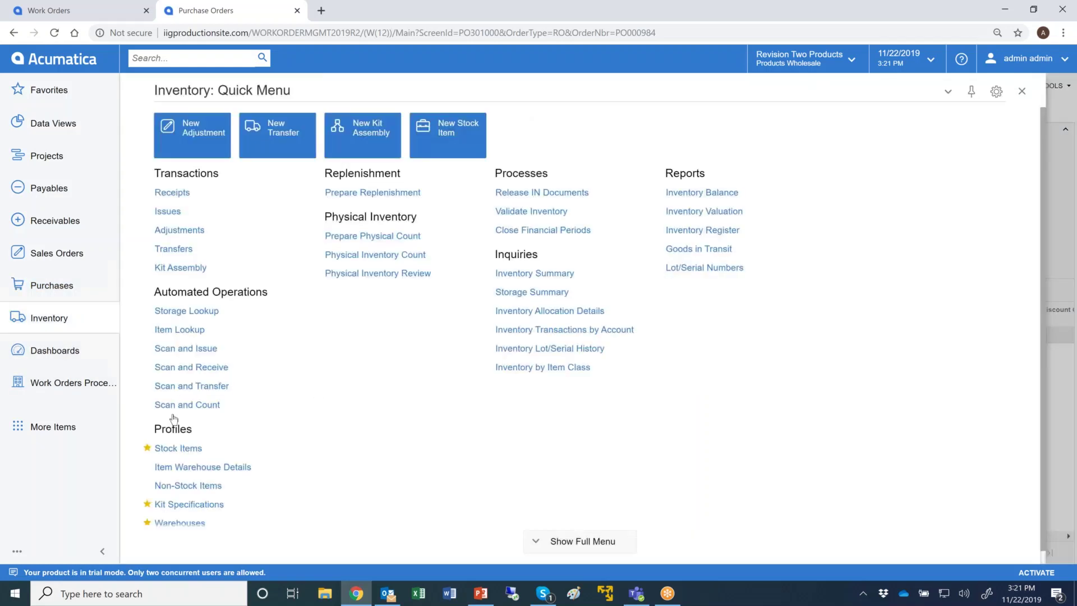
click(195, 503)
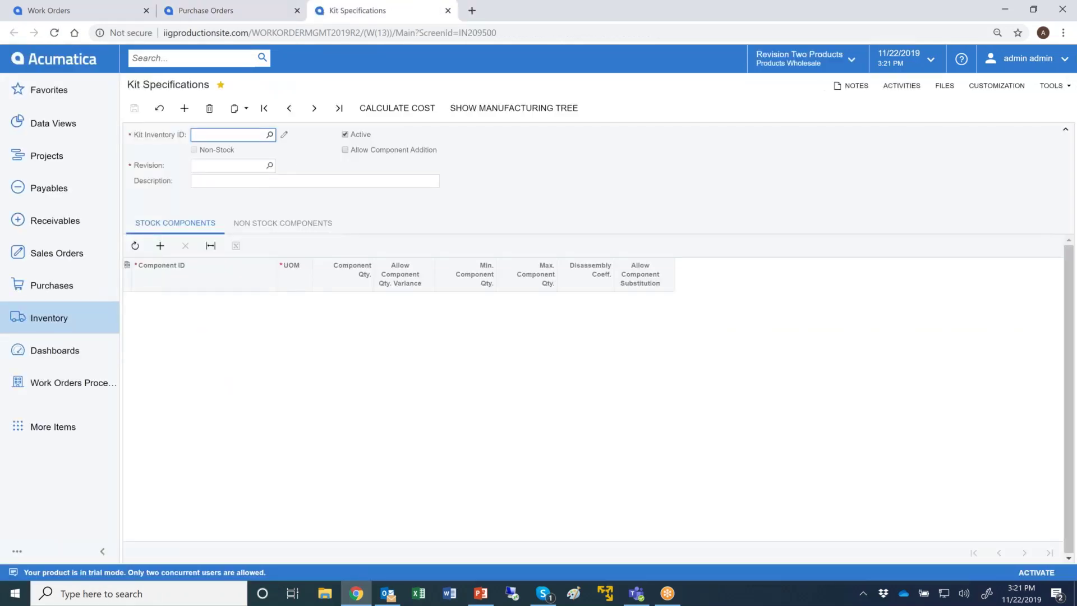
click(269, 134)
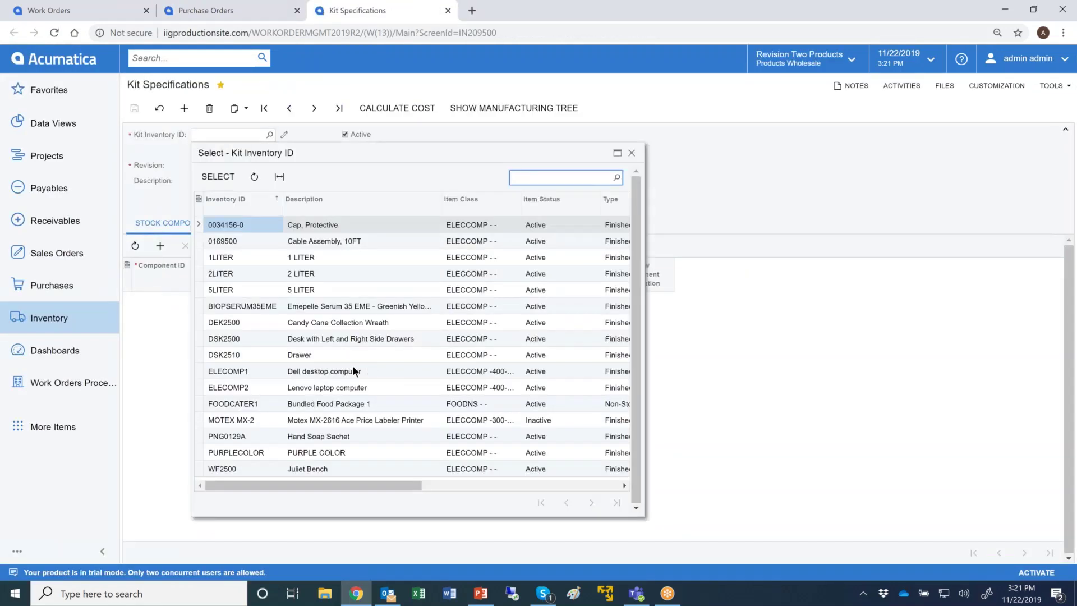
double_click(336, 305)
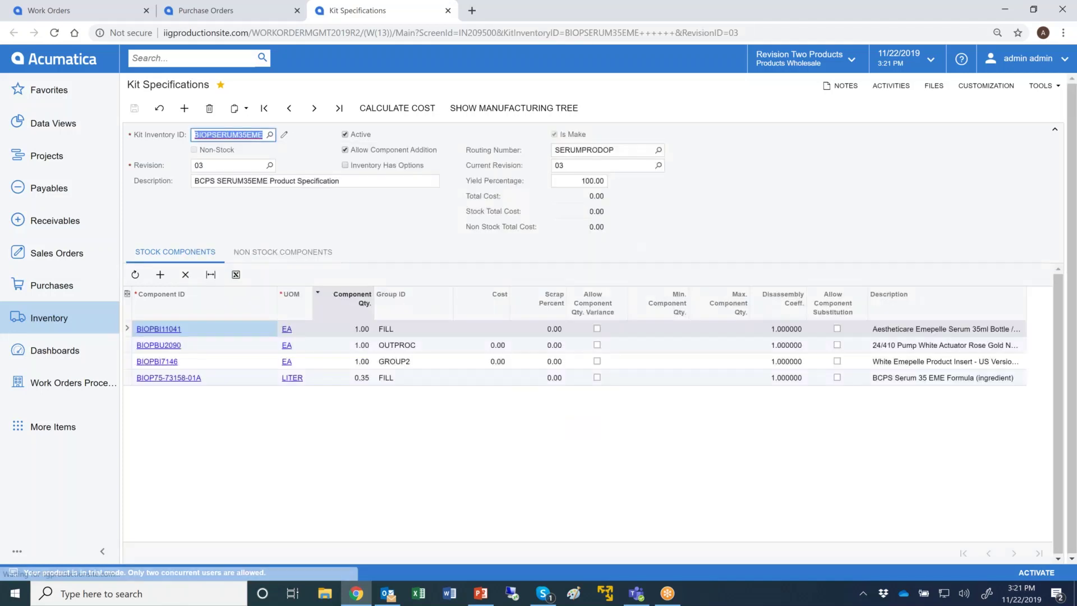
click(392, 343)
click(283, 252)
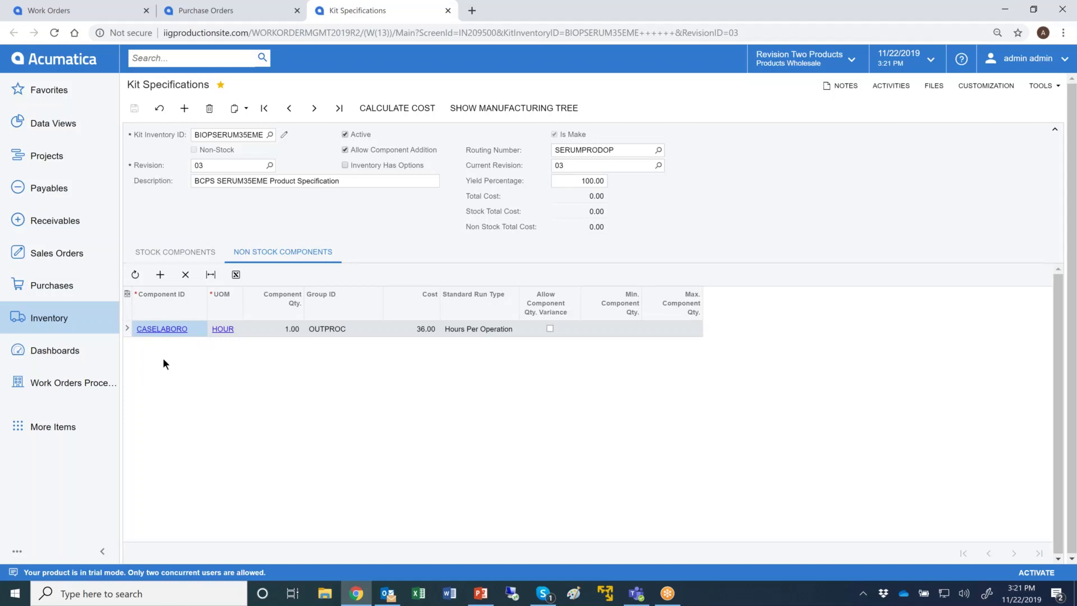
- Open the SERUMPRODOP routing and examine the outside processing flag and vendor on step 0020
click(67, 382)
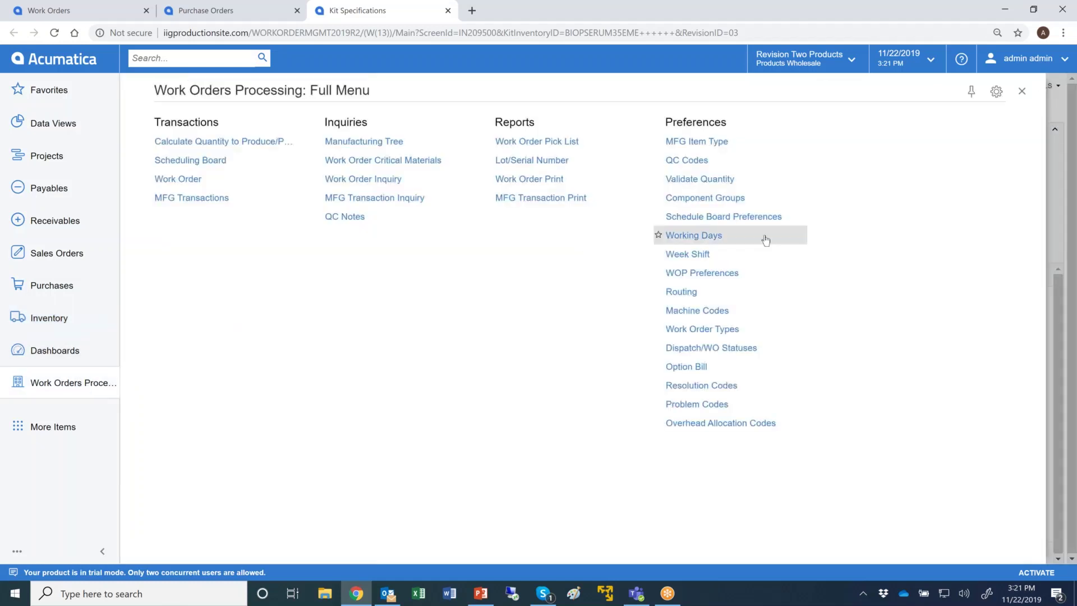
click(704, 293)
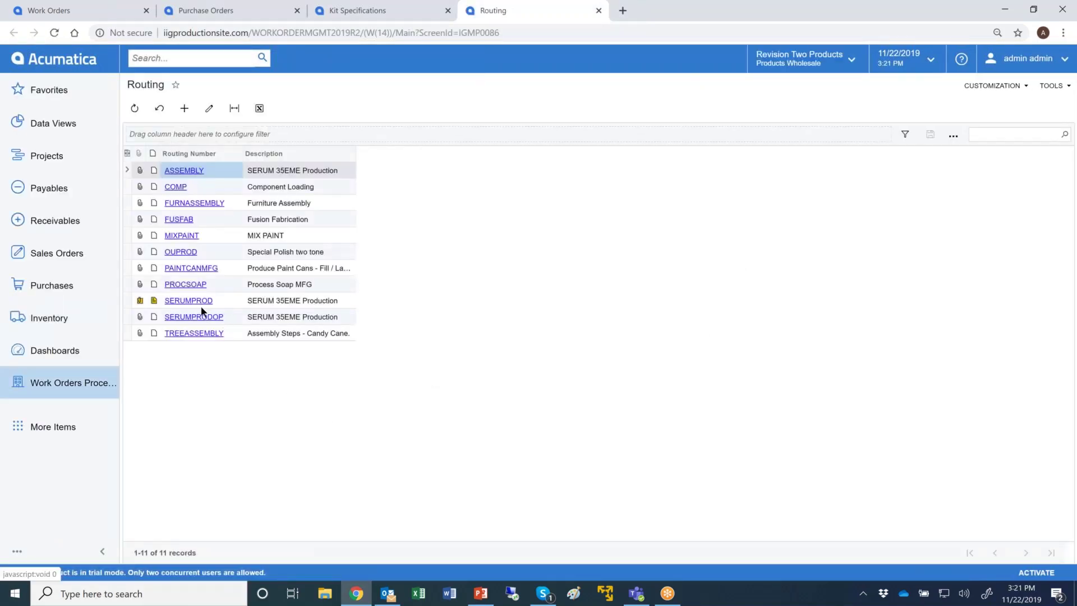
click(202, 316)
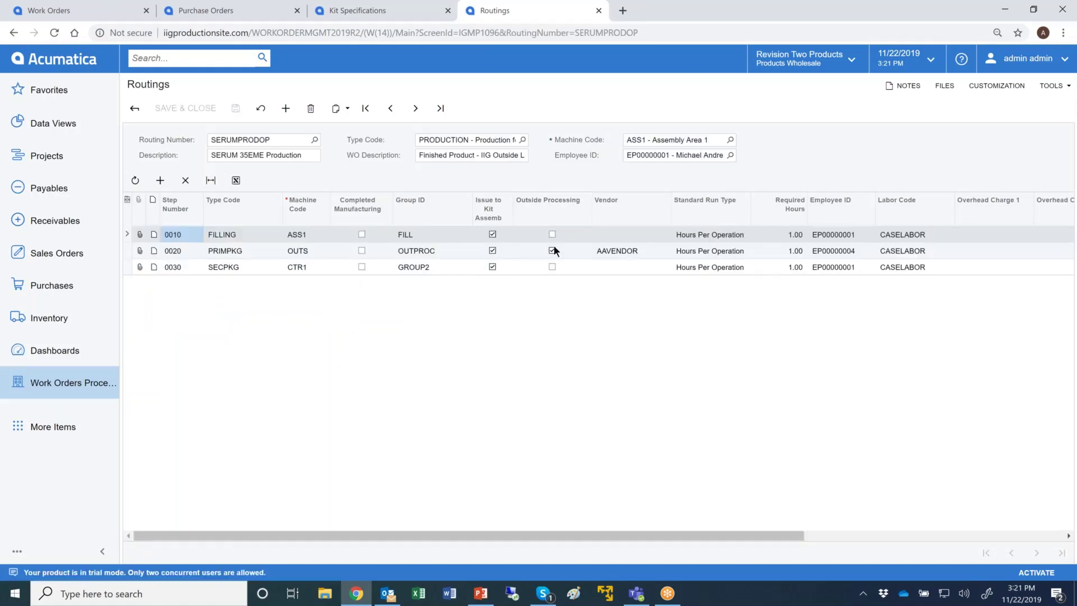
click(615, 255)
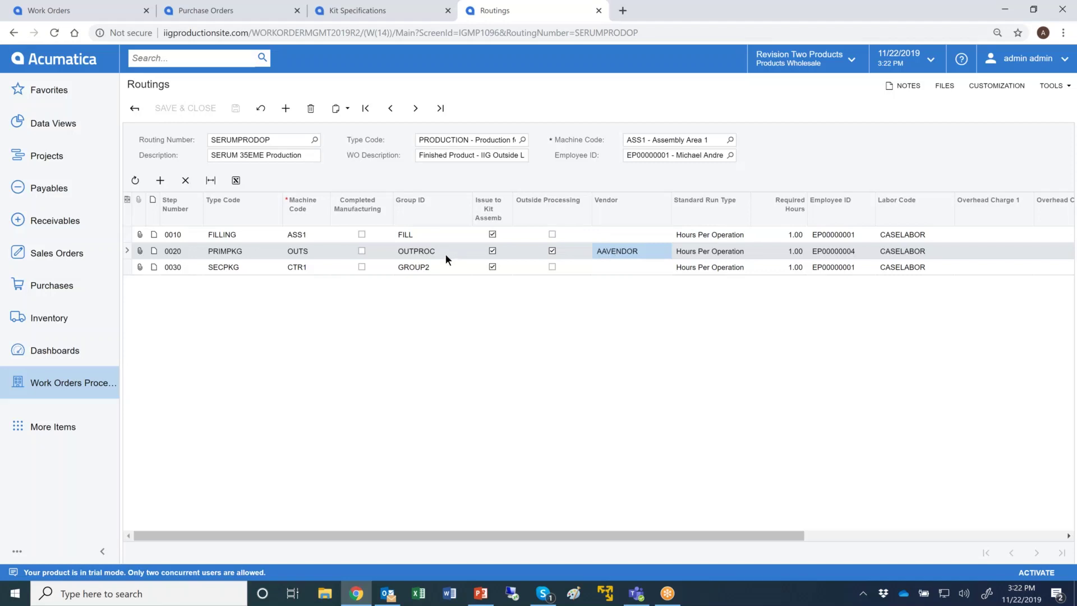
- Return to the outside processing purchase order, check the unit cost of its CASELABORO line, and approve the order
click(250, 16)
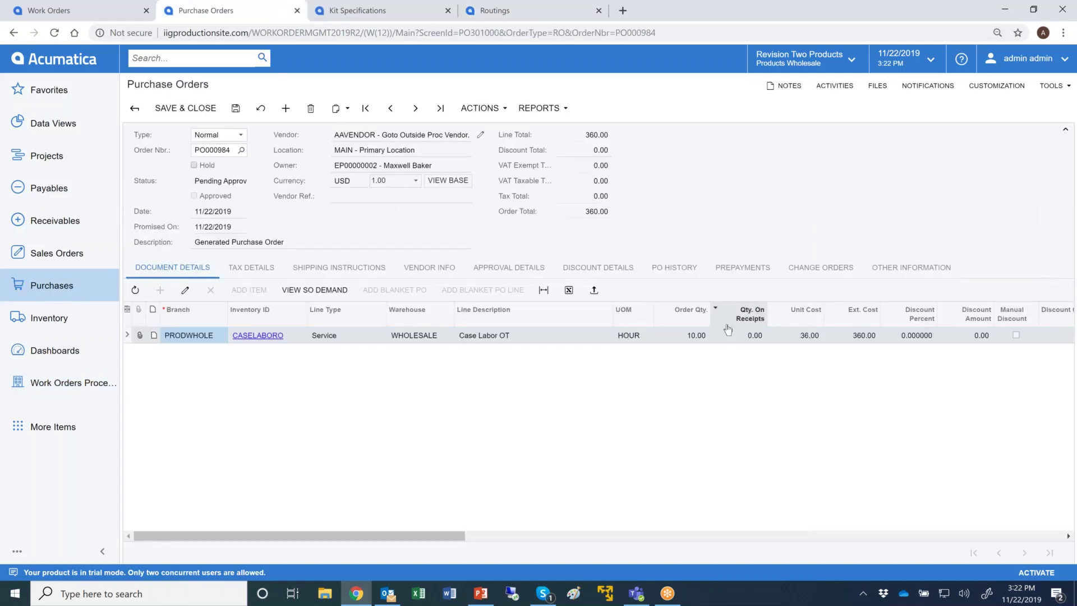
click(795, 335)
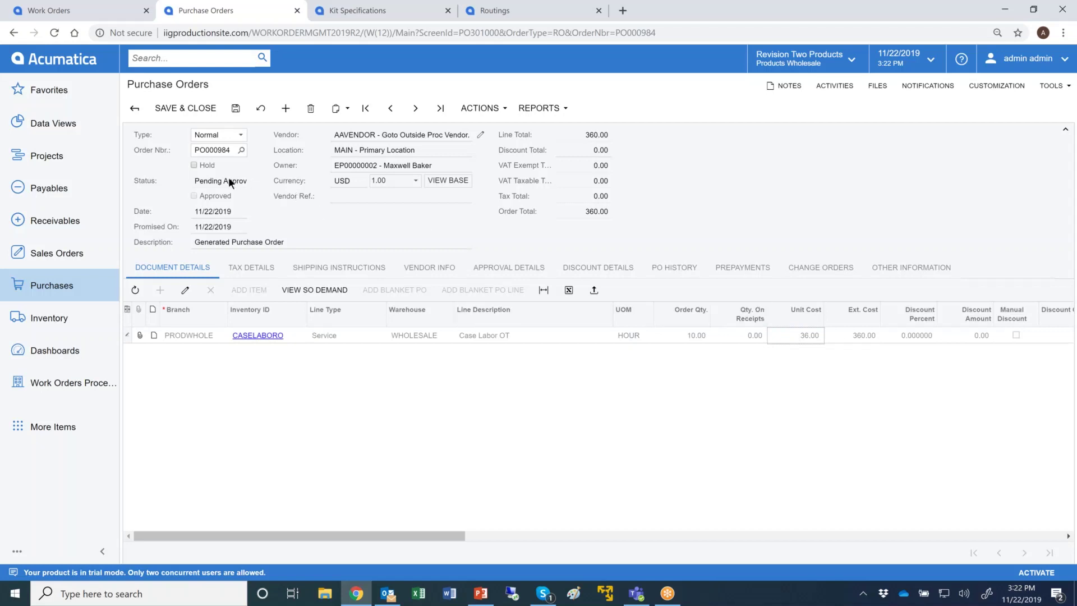
click(478, 108)
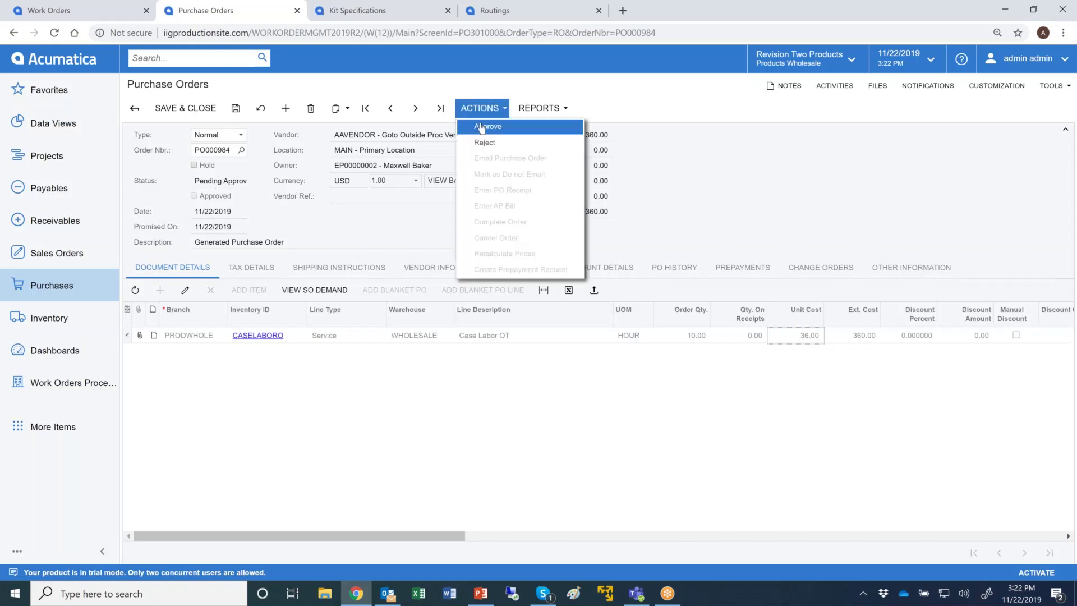
click(483, 129)
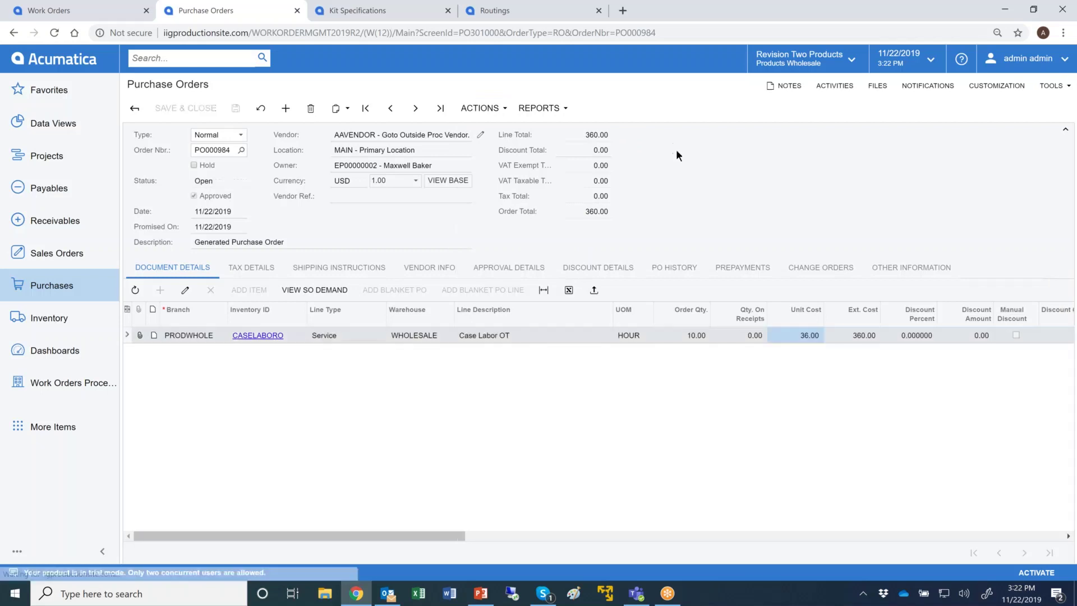
- Create a purchase receipt from the approved CASELABORO order and set its vendor reference to 2323
click(480, 108)
click(551, 192)
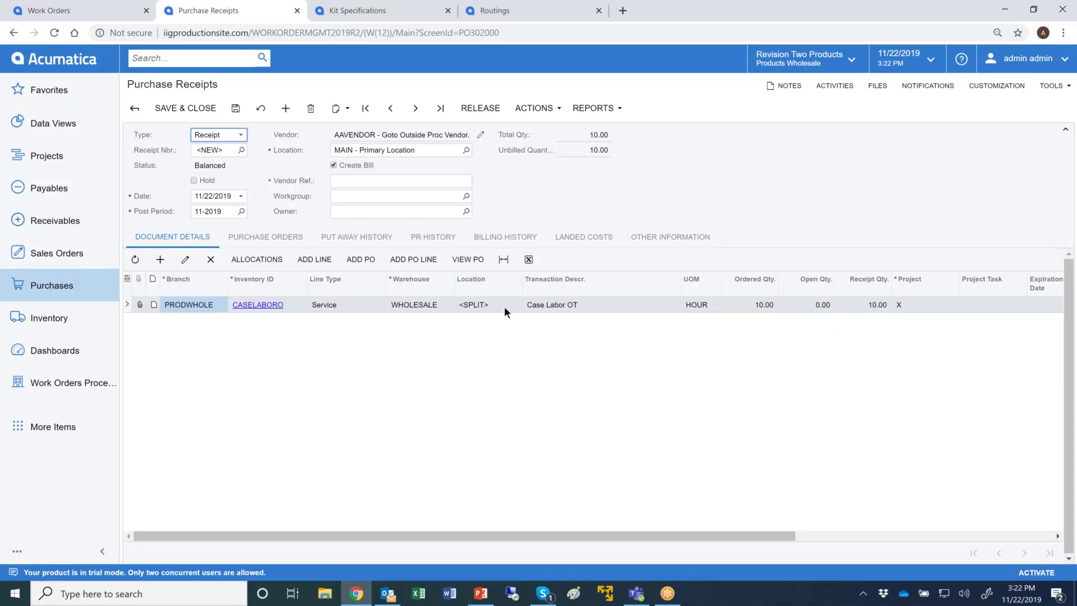
click(404, 180)
text(2323)
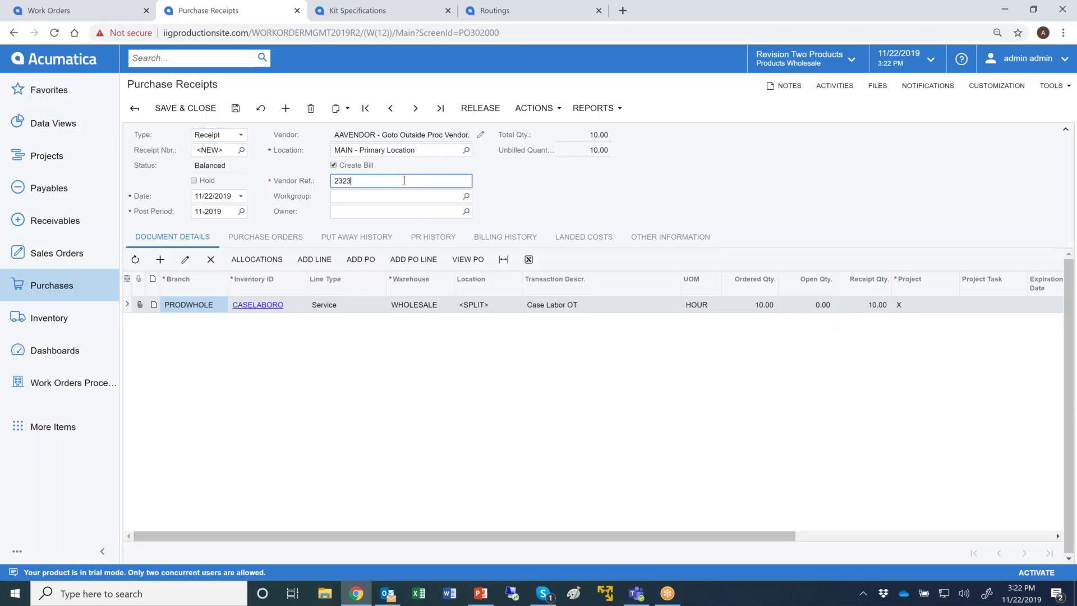
key(Tab)
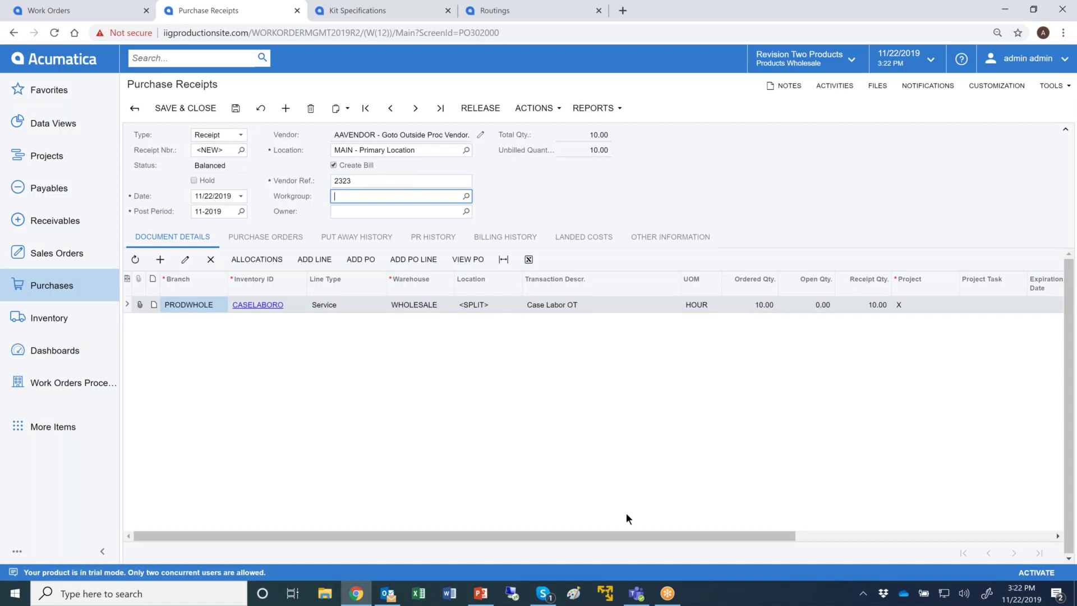
- Review the purchase order link on the receipt line, and save and release the purchase receipt
drag(673, 534, 975, 507)
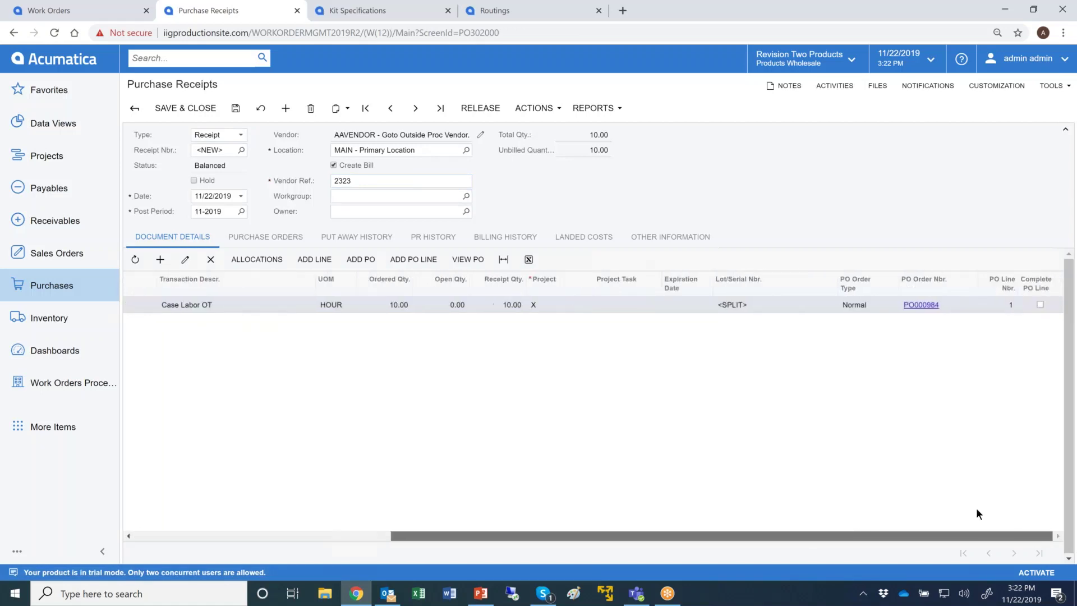
drag(748, 509, 460, 511)
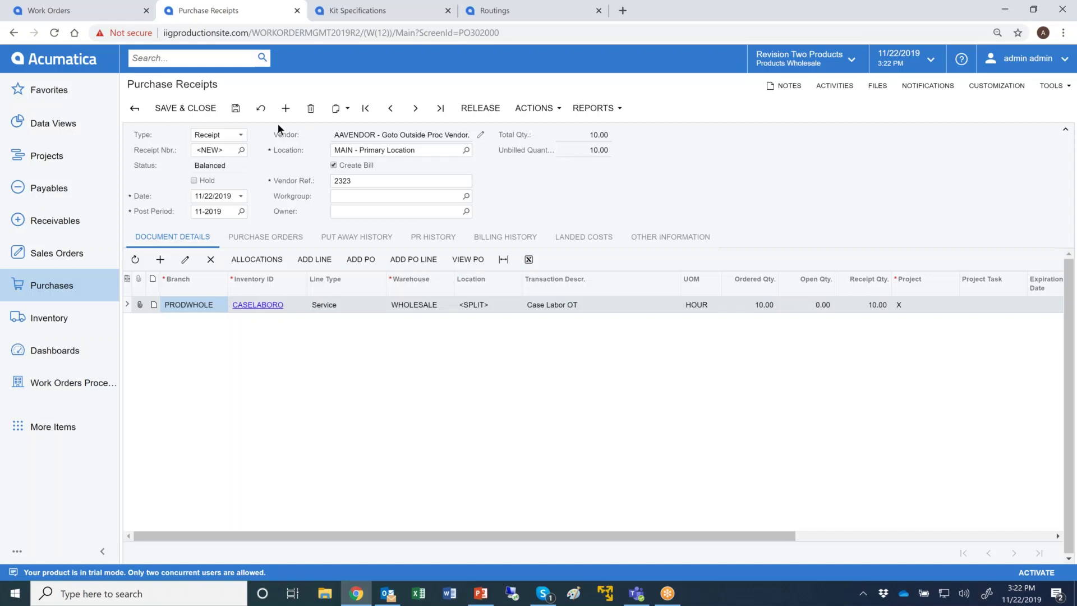
click(235, 107)
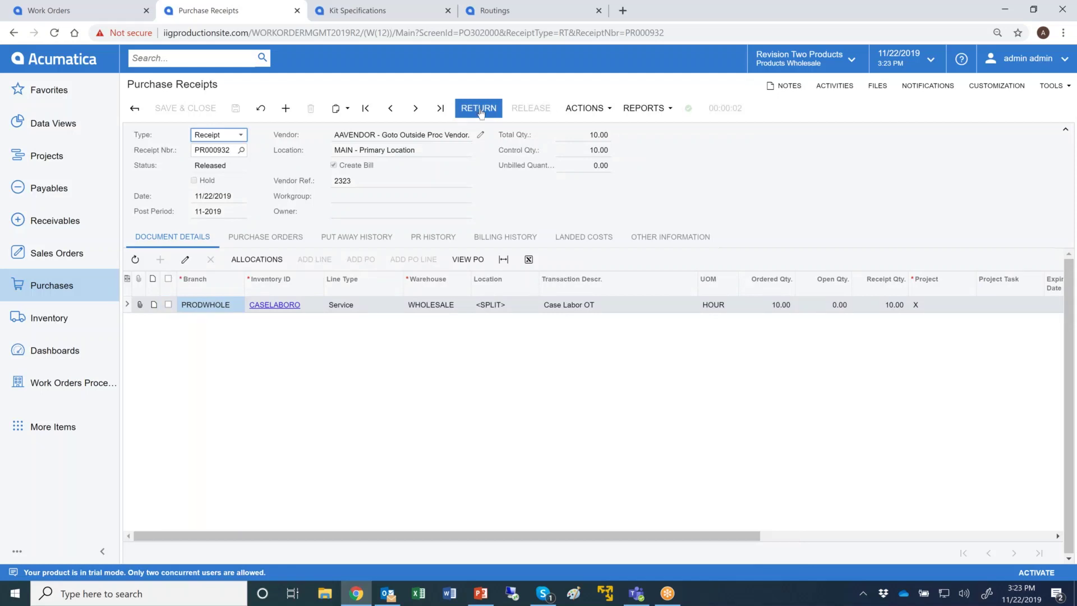
- Return to the work order page and open the newest inventory transfer to examine its warehouses and BIOPBU2090 line
click(115, 15)
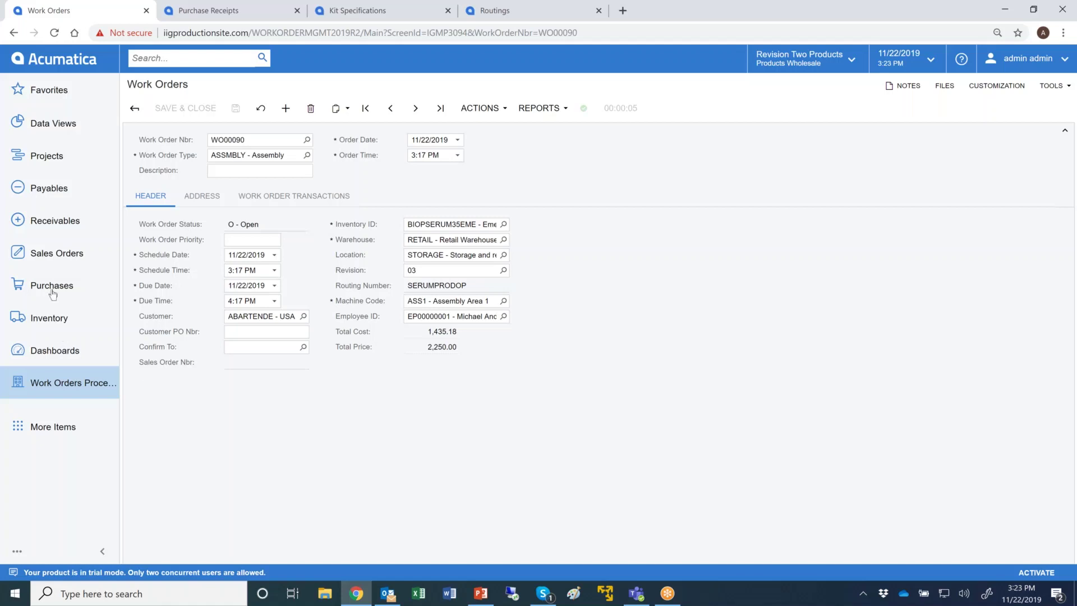
click(70, 319)
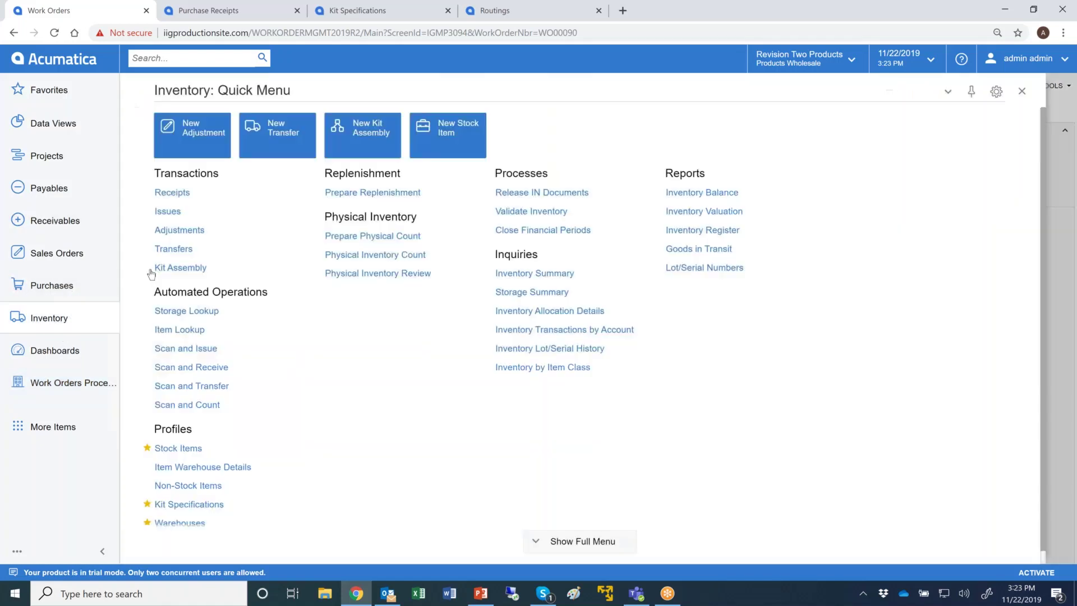
click(175, 249)
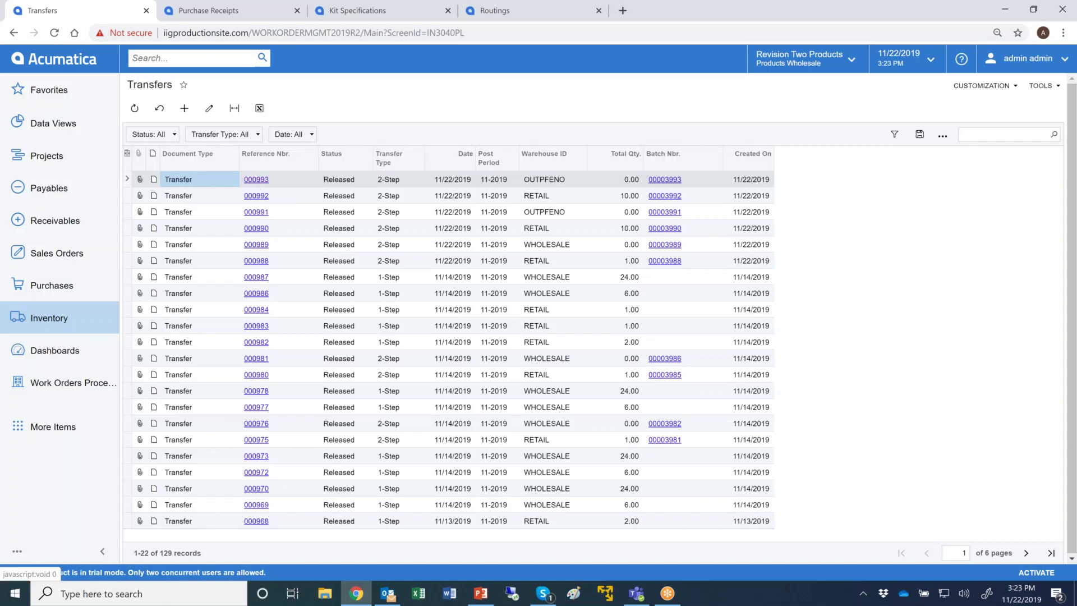
click(256, 179)
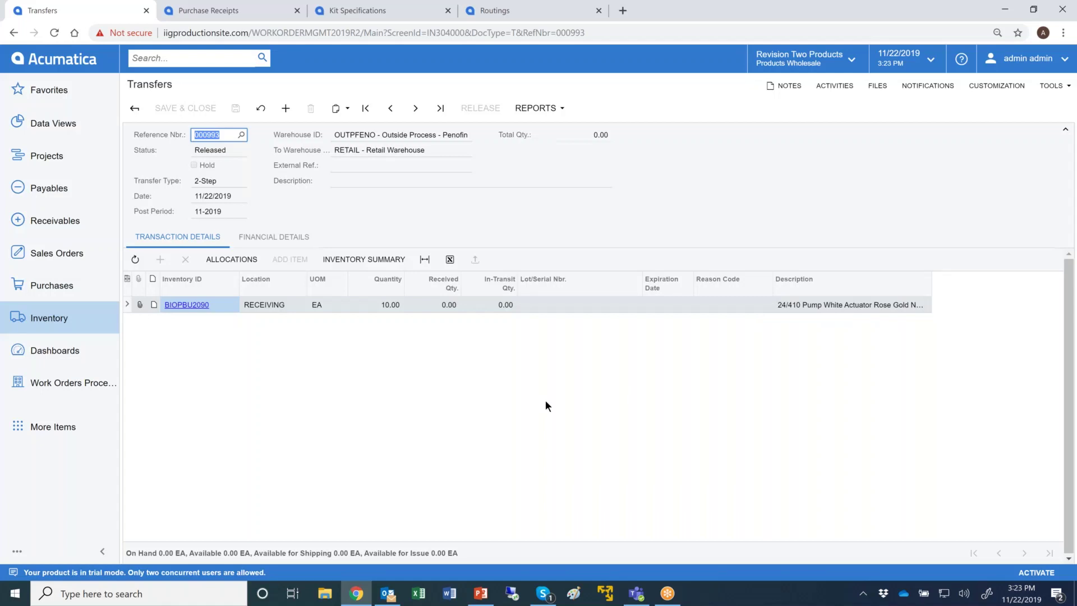
- Open the SERUMPRODOP routing from the work order routing list
click(78, 382)
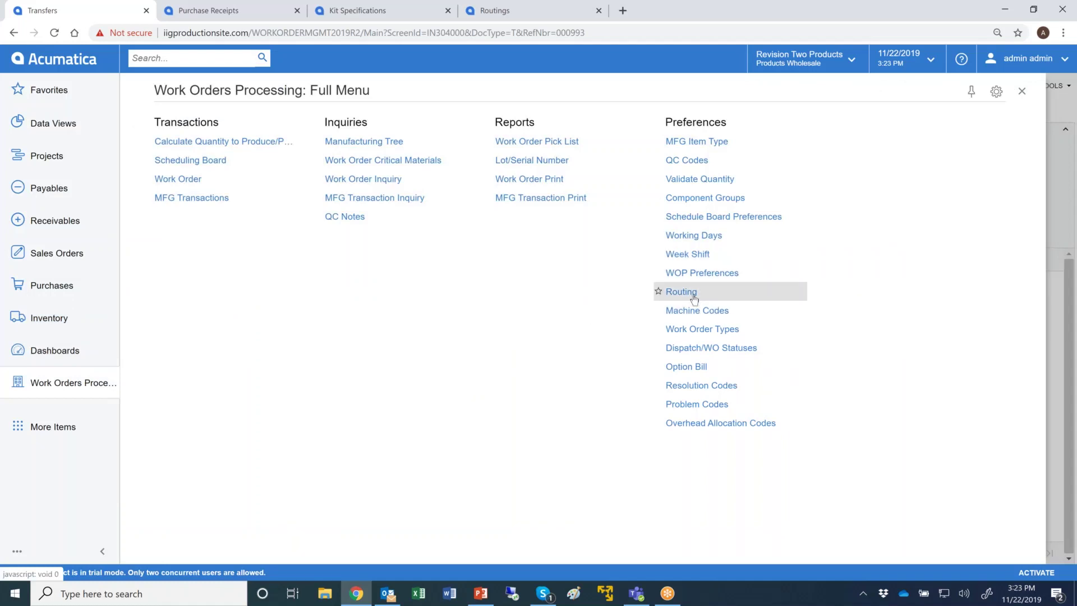
click(681, 292)
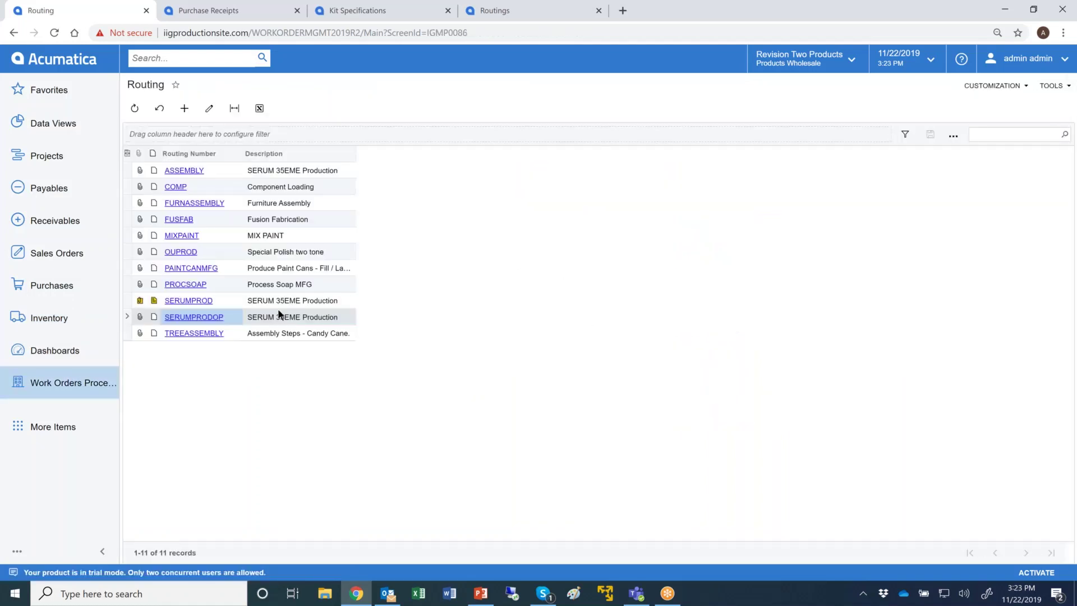
click(247, 323)
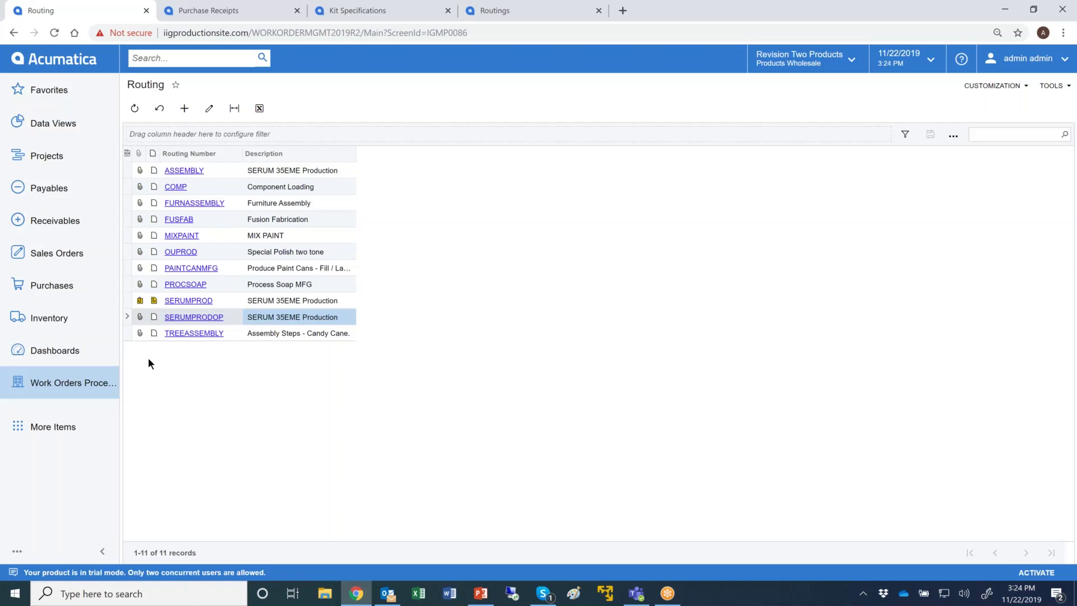
click(191, 311)
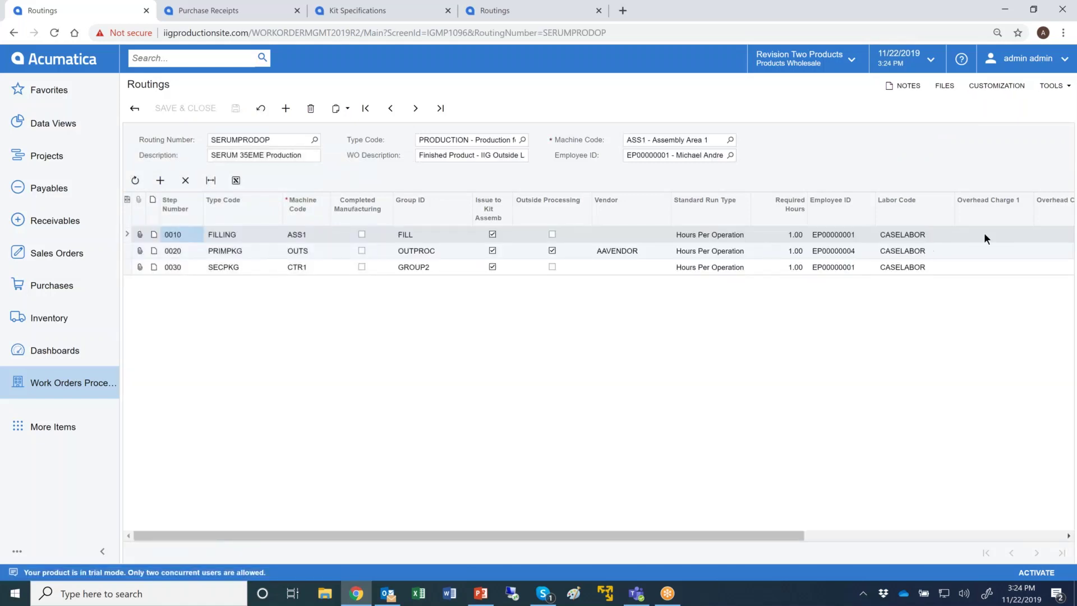
- Assign RENT as overhead charge 1 and UTIL as overhead charge 2 on filling step 0010, and save the routing
click(984, 231)
drag(792, 533, 993, 508)
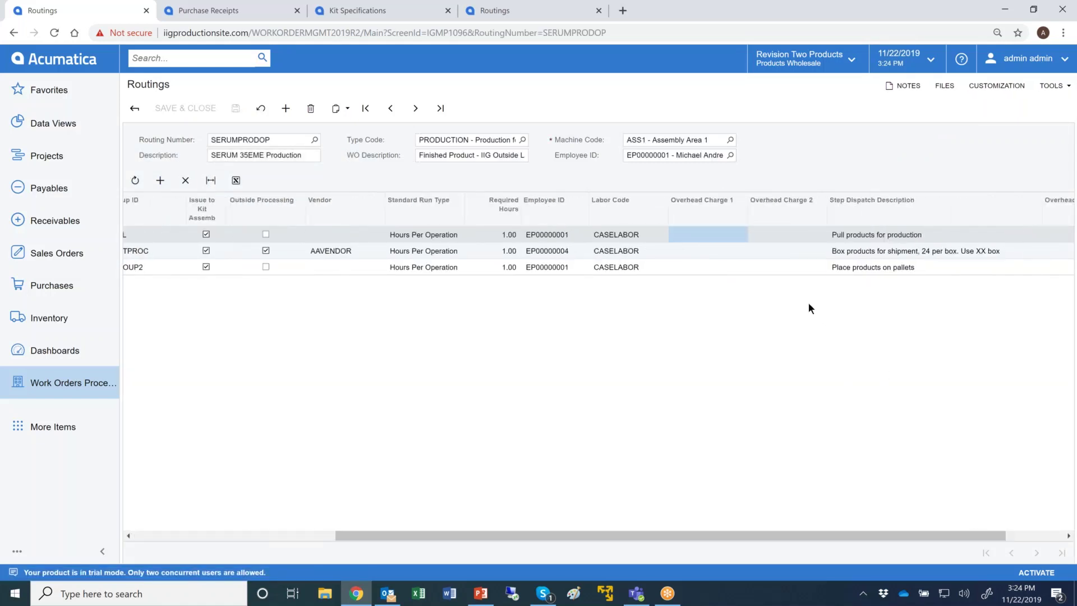
click(726, 232)
click(752, 234)
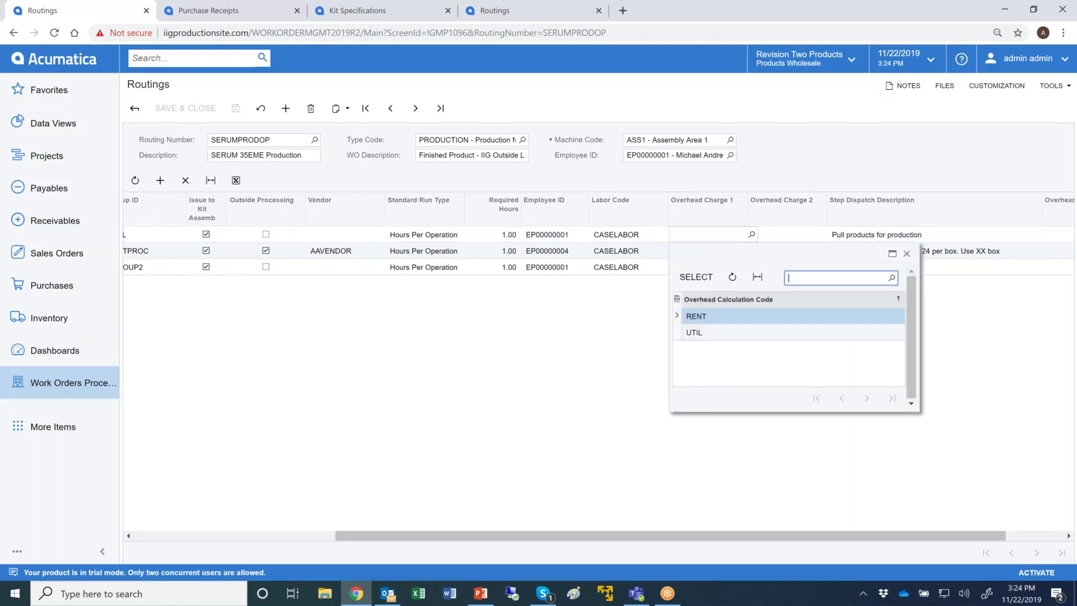
double_click(742, 315)
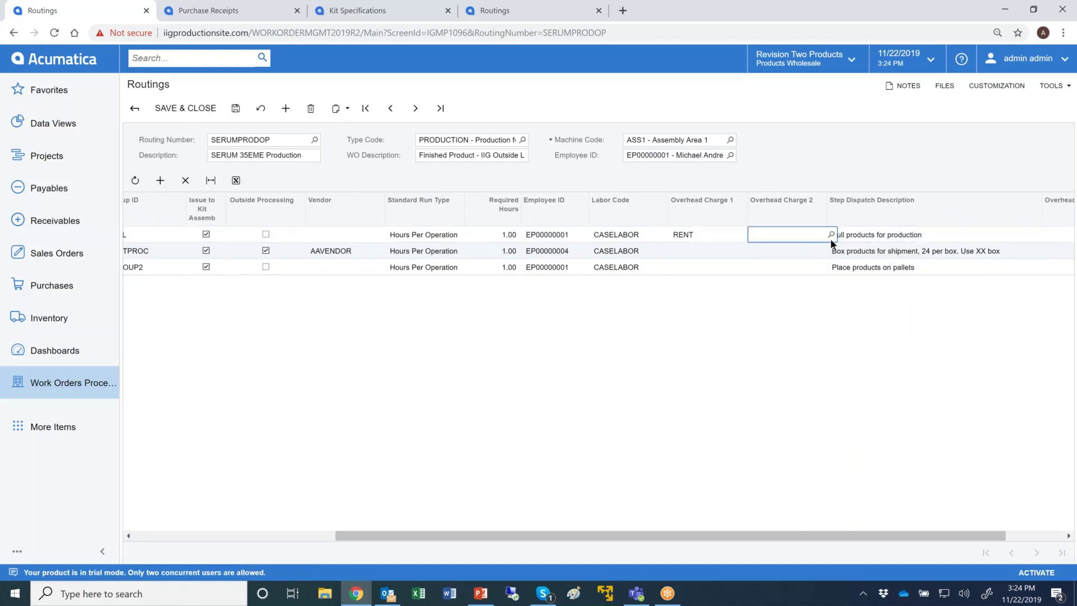
click(830, 234)
double_click(799, 334)
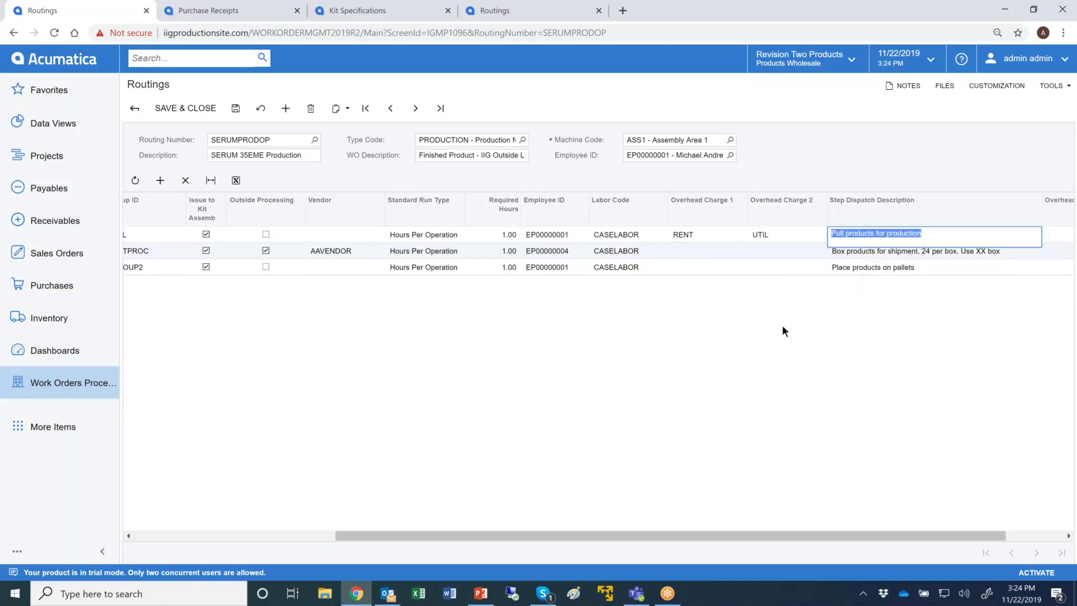
click(235, 109)
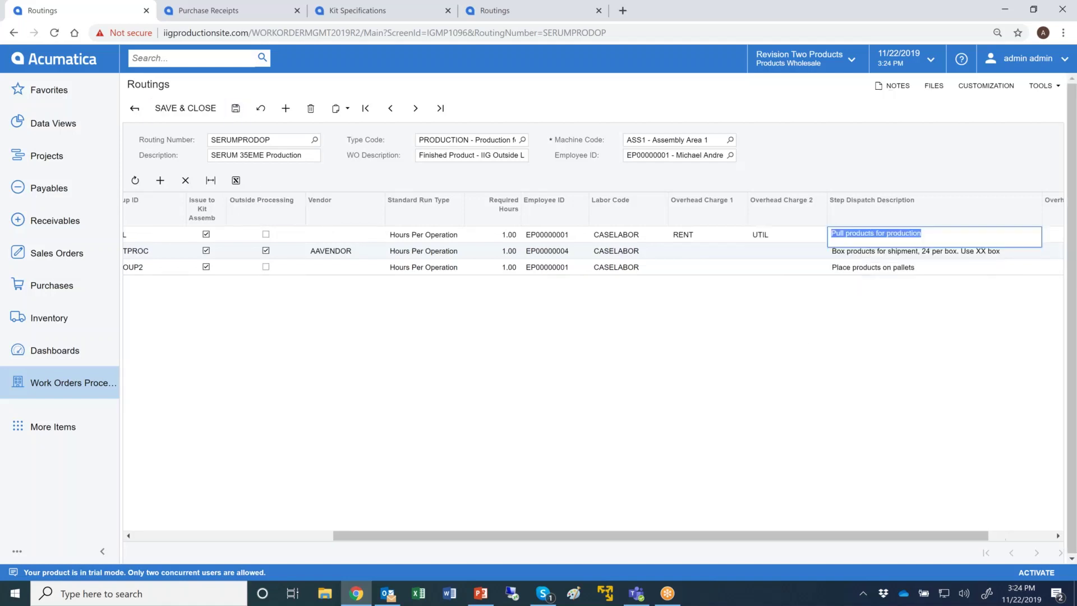
drag(456, 535, 202, 536)
- Open the overhead allocation codes and examine the allocation methods and amounts of RENT and UTIL
click(70, 383)
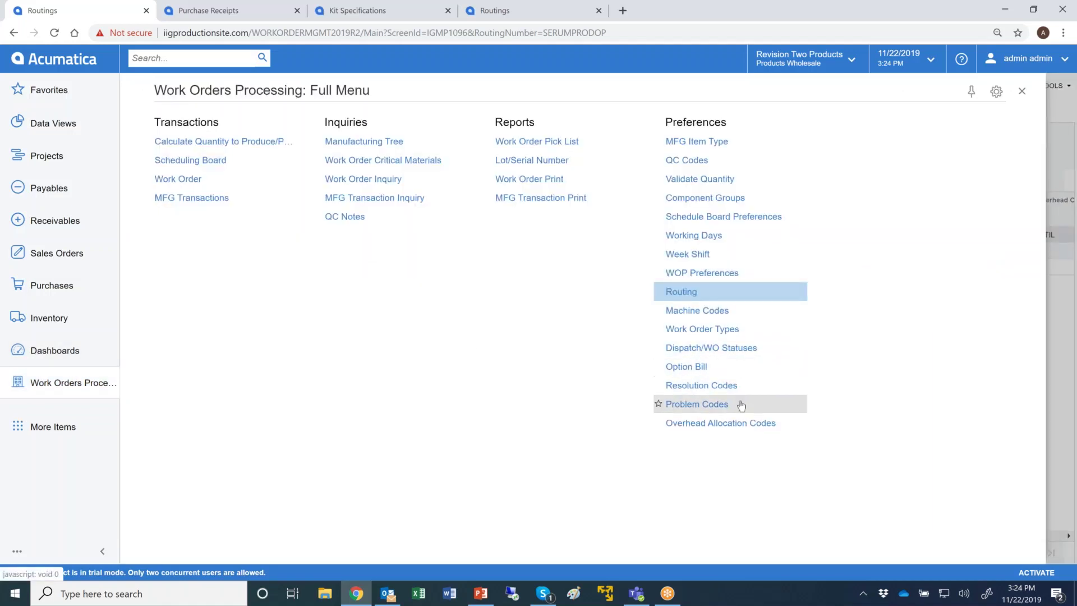
click(740, 424)
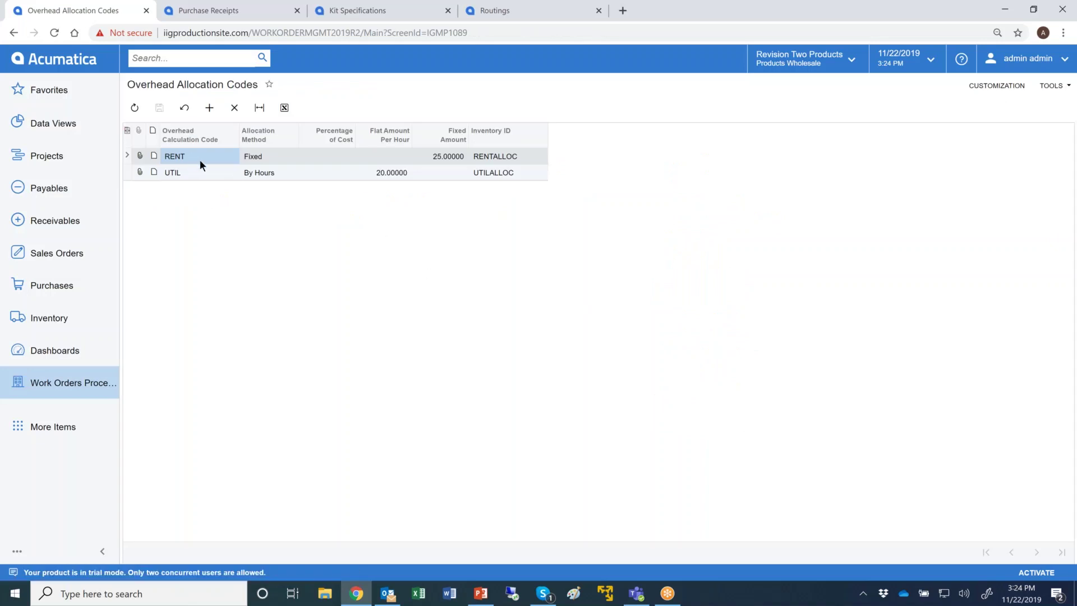
click(453, 155)
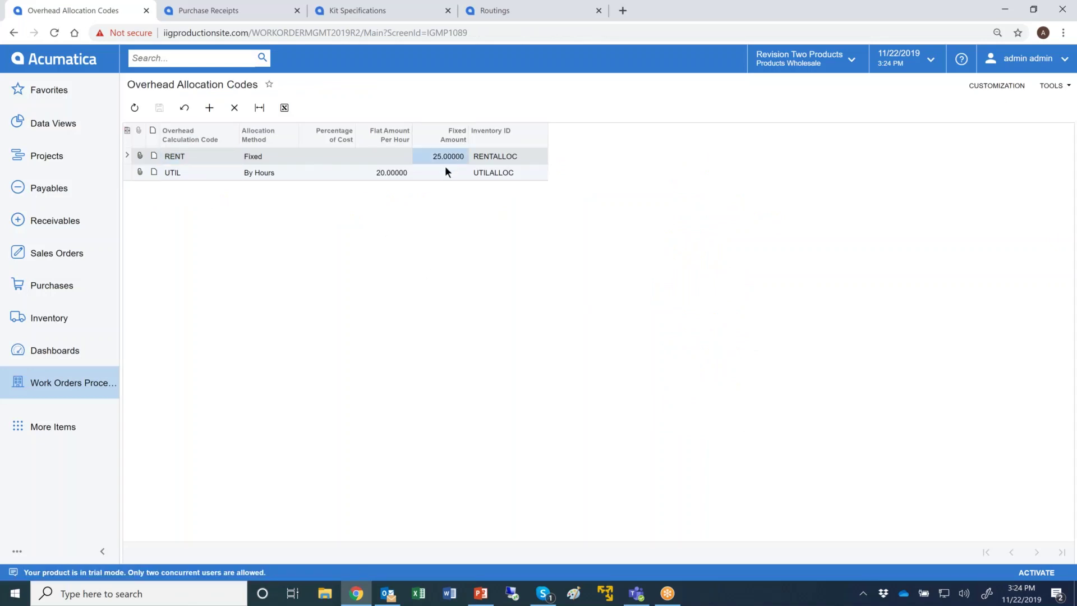
click(252, 174)
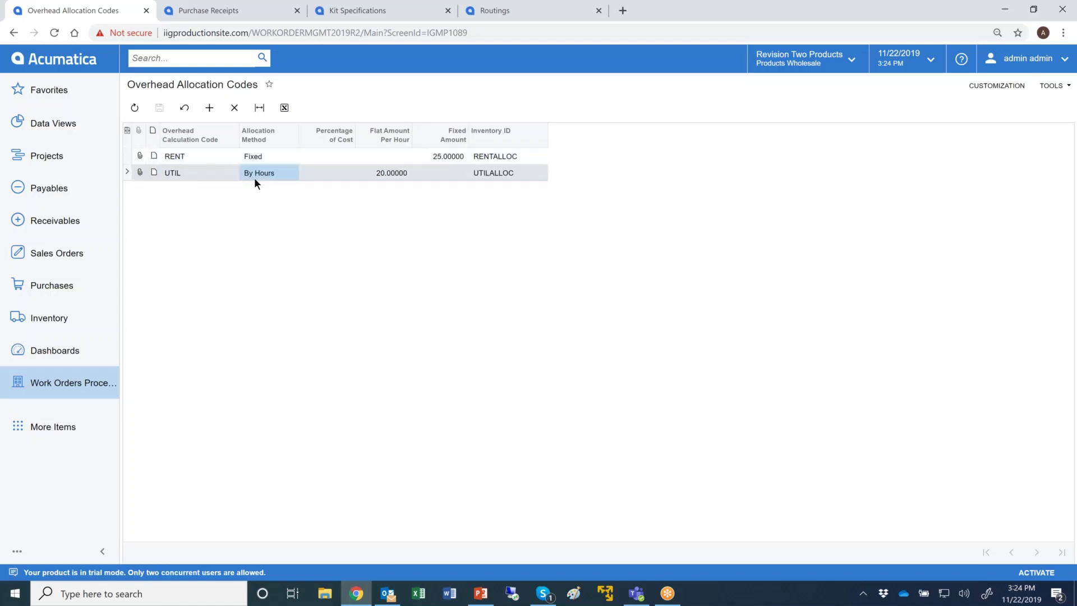
- Try adding an overhead code named STAFF and list its available allocation methods
click(208, 110)
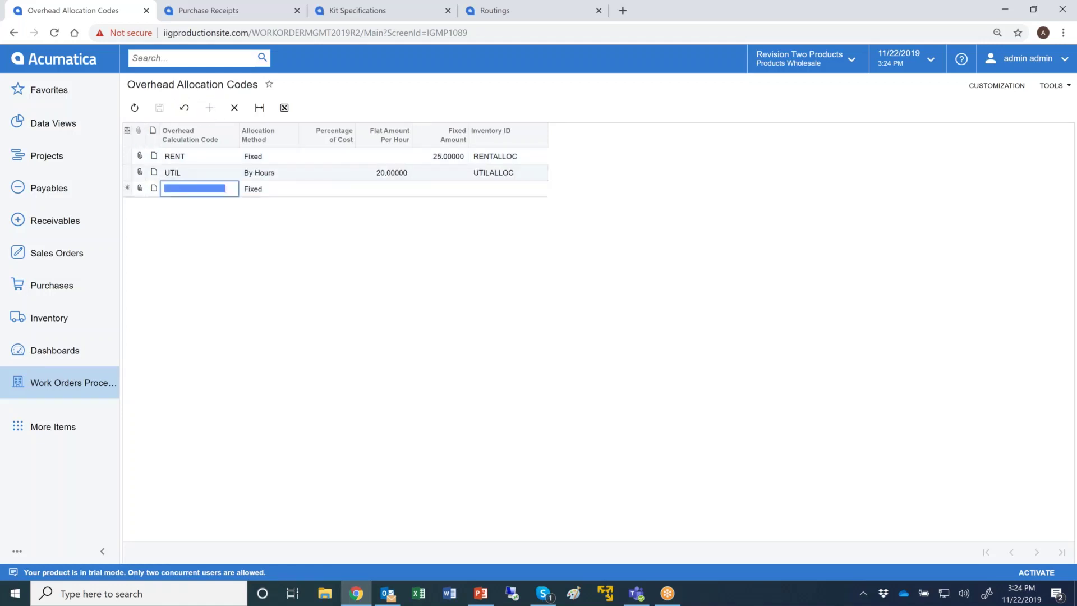
text(STAFF)
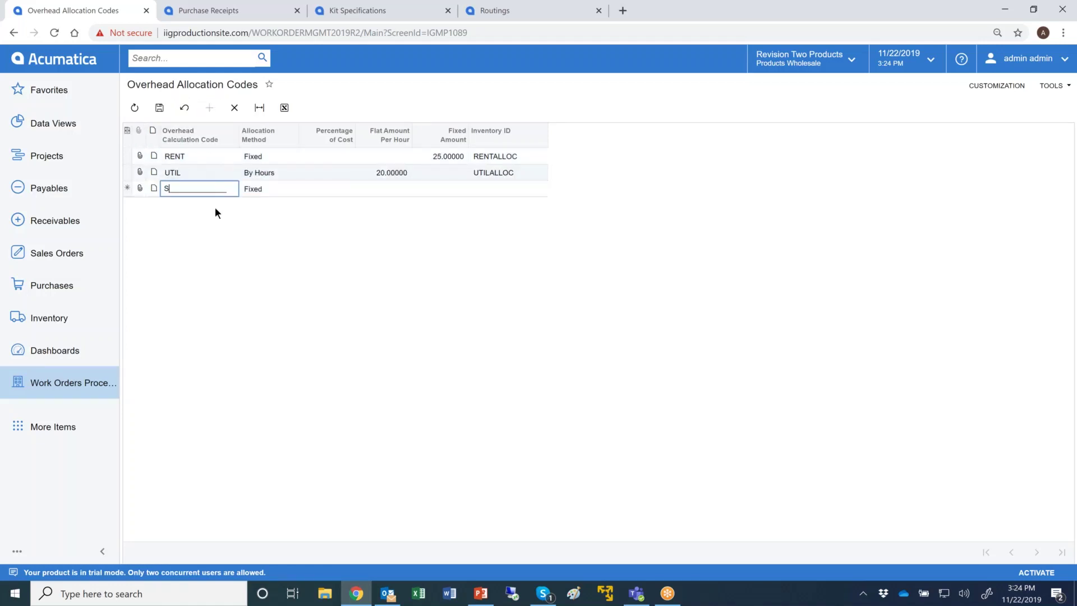
key(Tab)
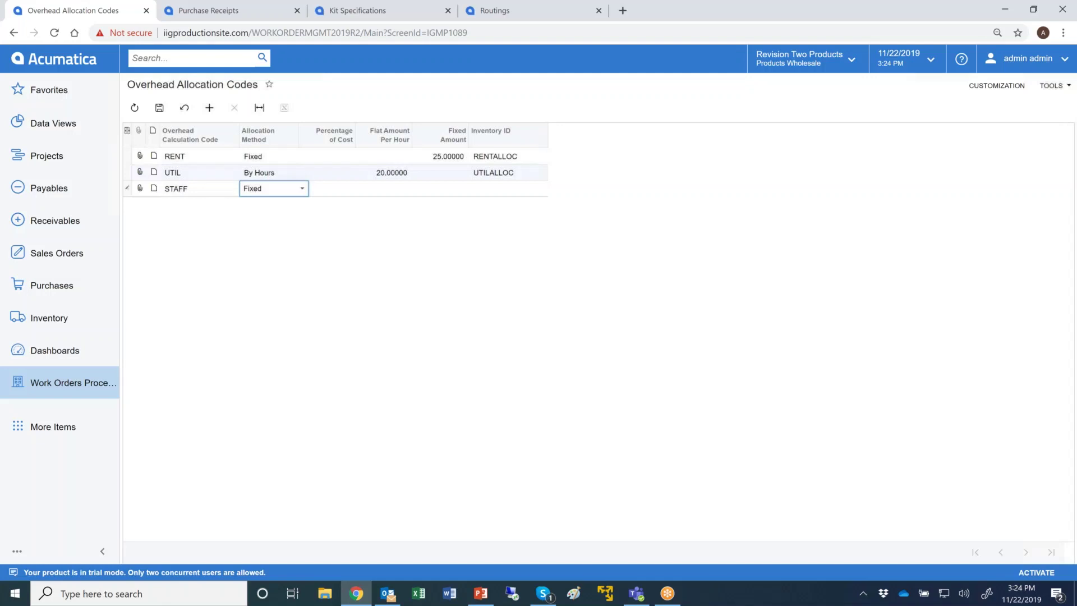
click(305, 188)
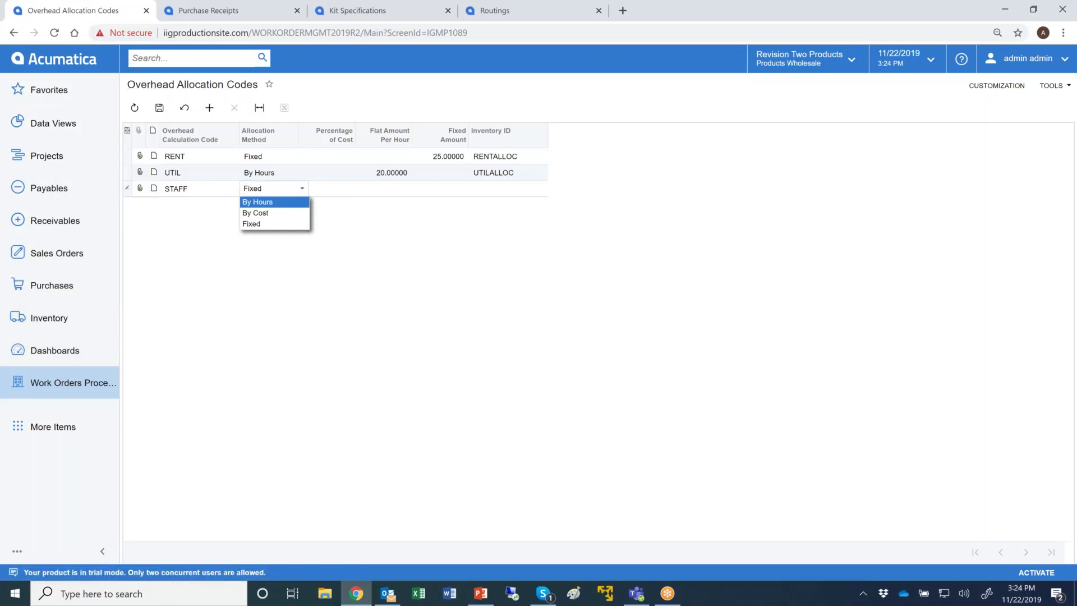
- Discard the unsaved overhead code, and create and save a new work order for inventory item DSK2500
click(62, 383)
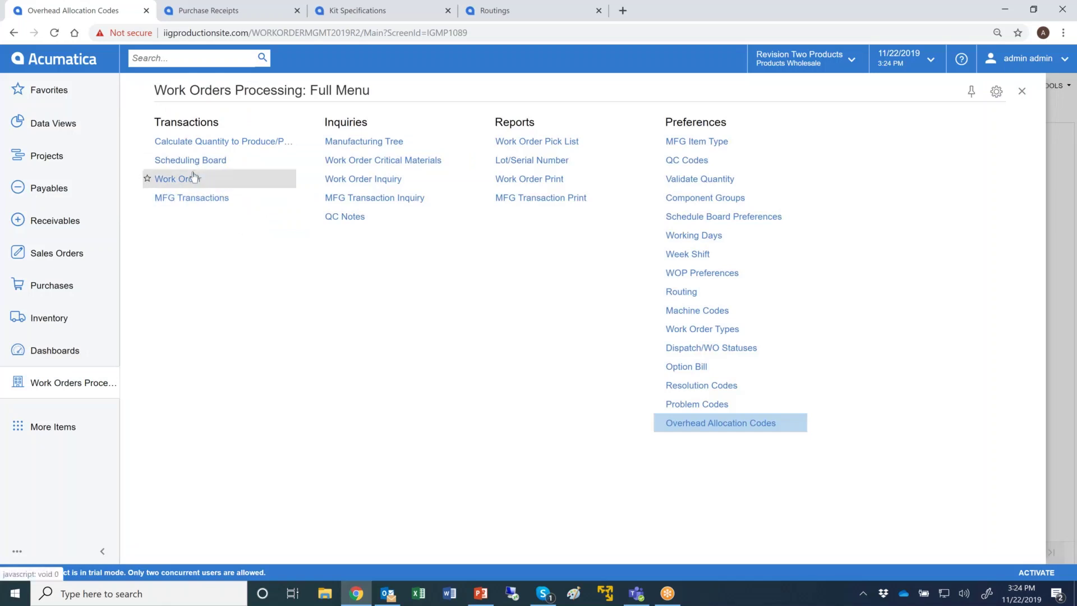
click(175, 179)
click(615, 104)
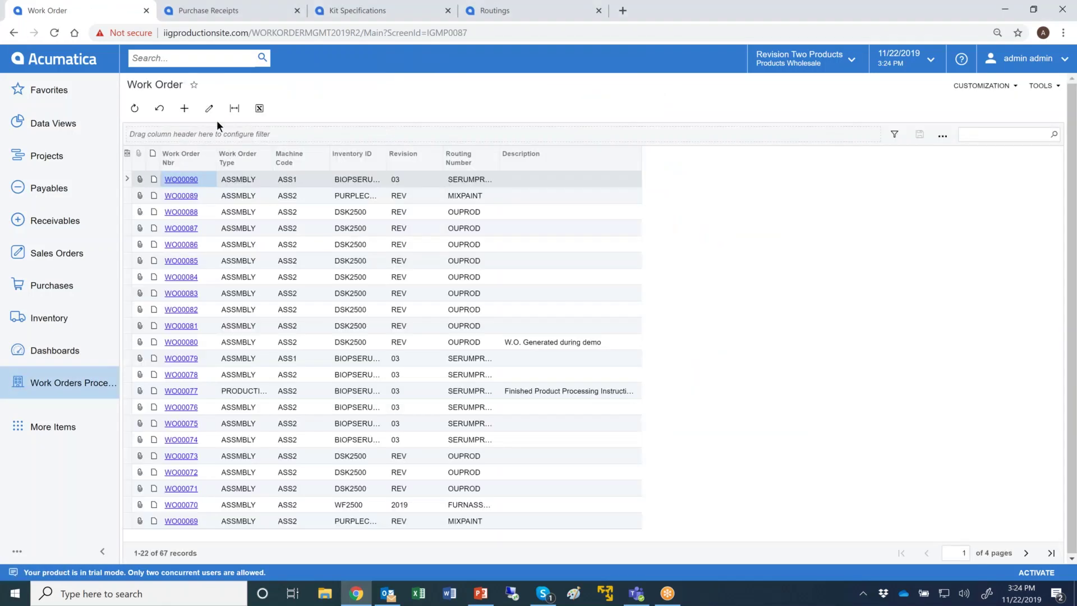
click(184, 108)
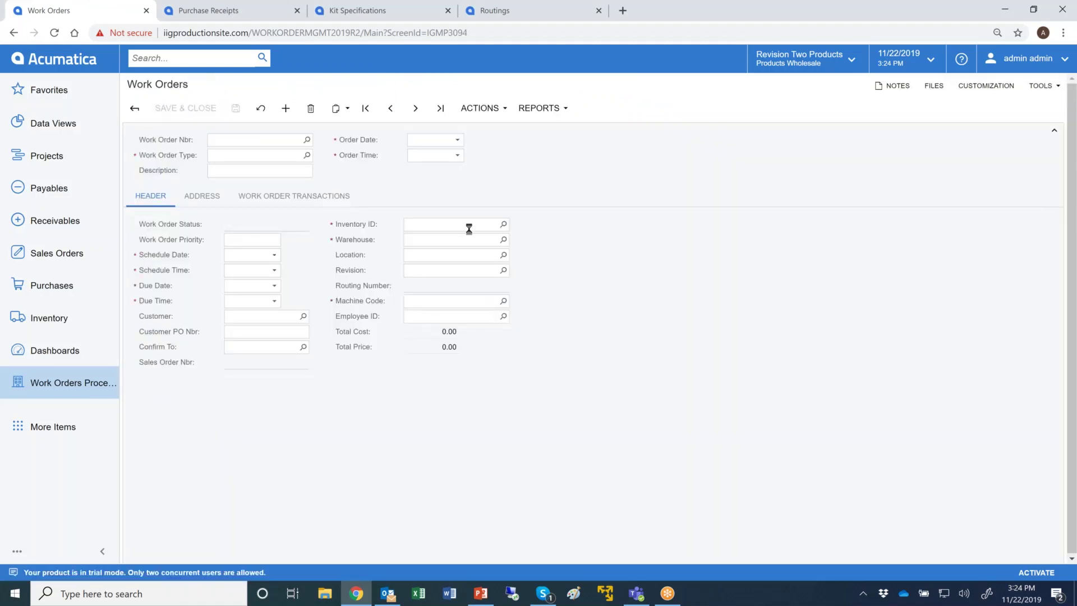
click(469, 224)
text(dsk)
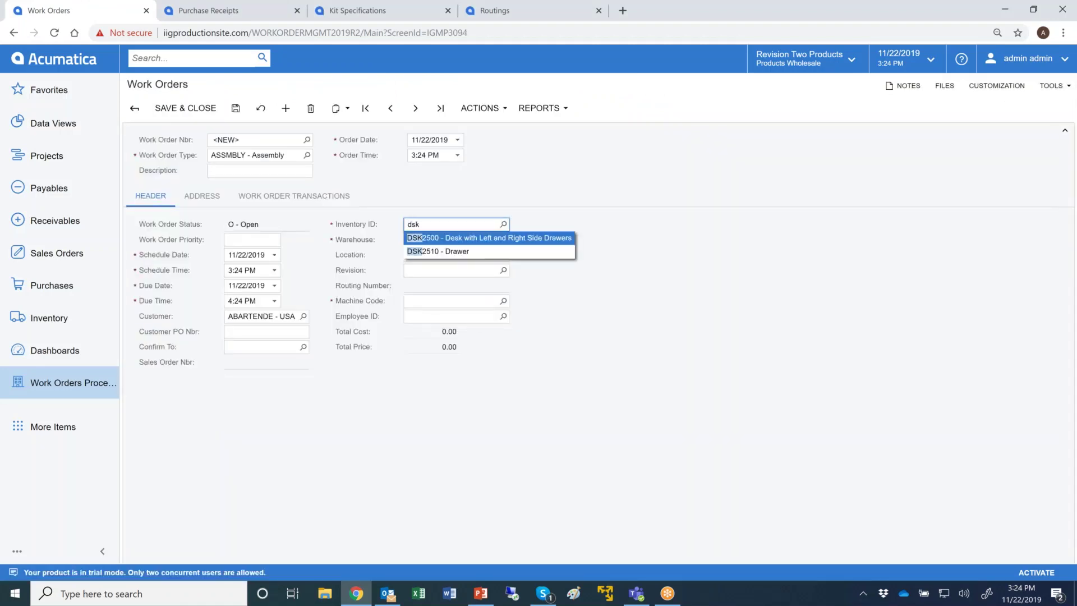
key(Down)
key(Return)
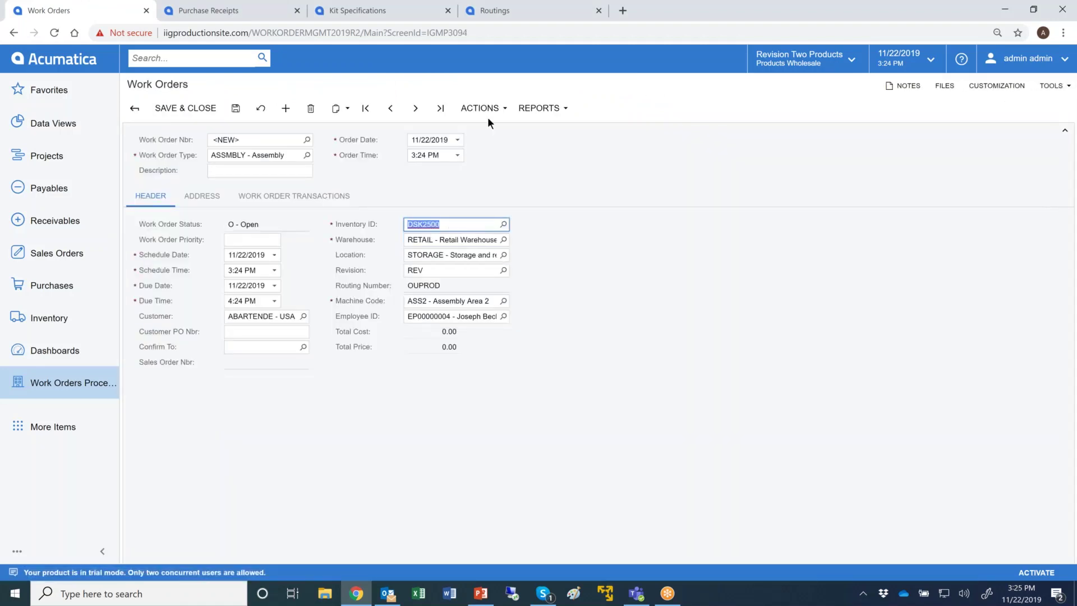
click(238, 110)
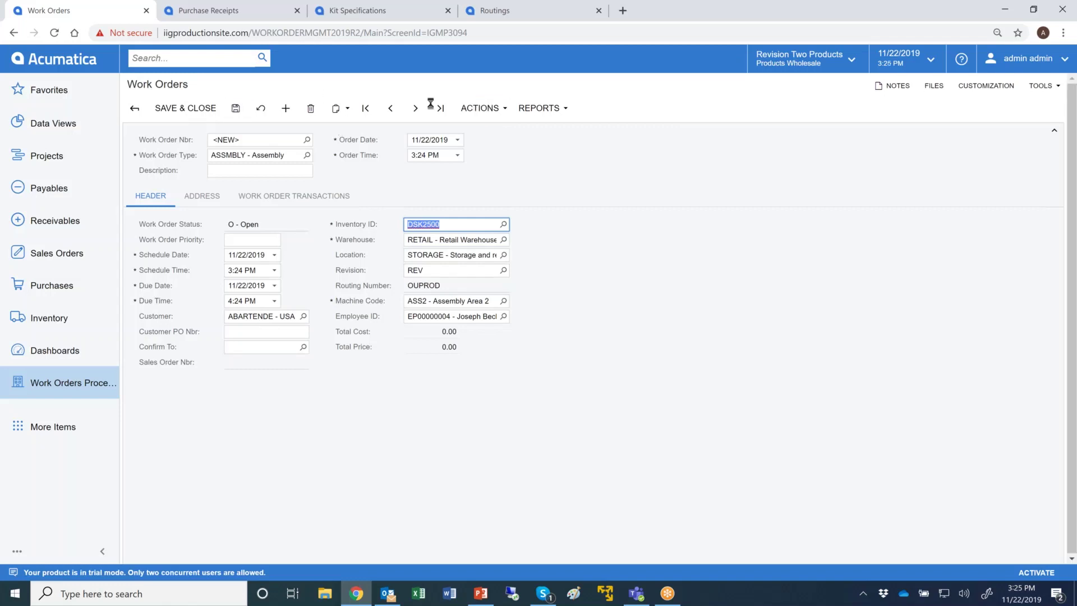
- Generate the MFG transactions for the DSK2500 work order with a quantity of 1.00
click(478, 109)
click(495, 126)
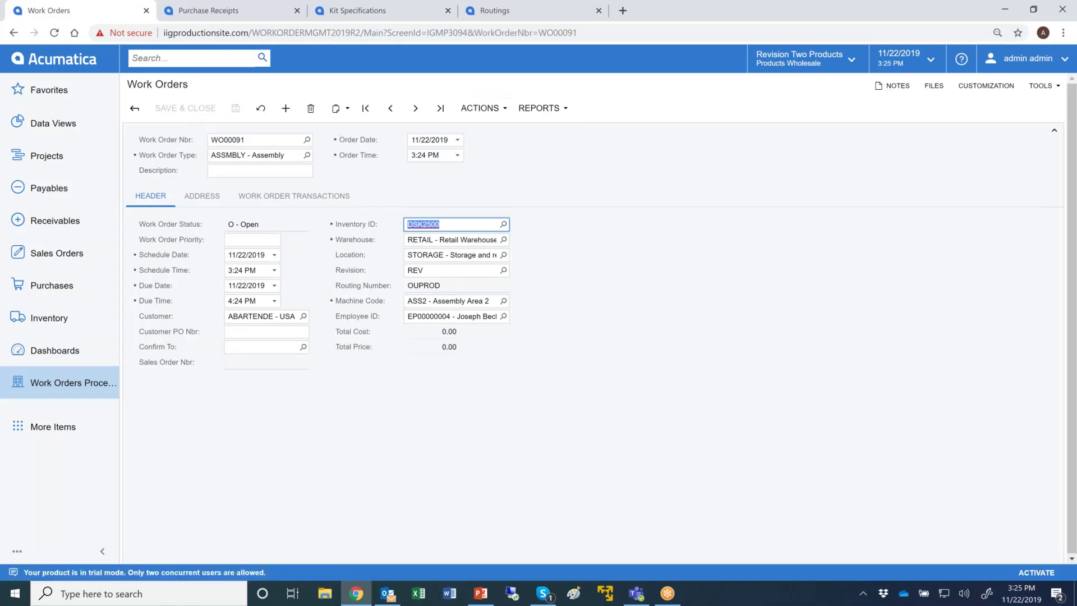
click(643, 335)
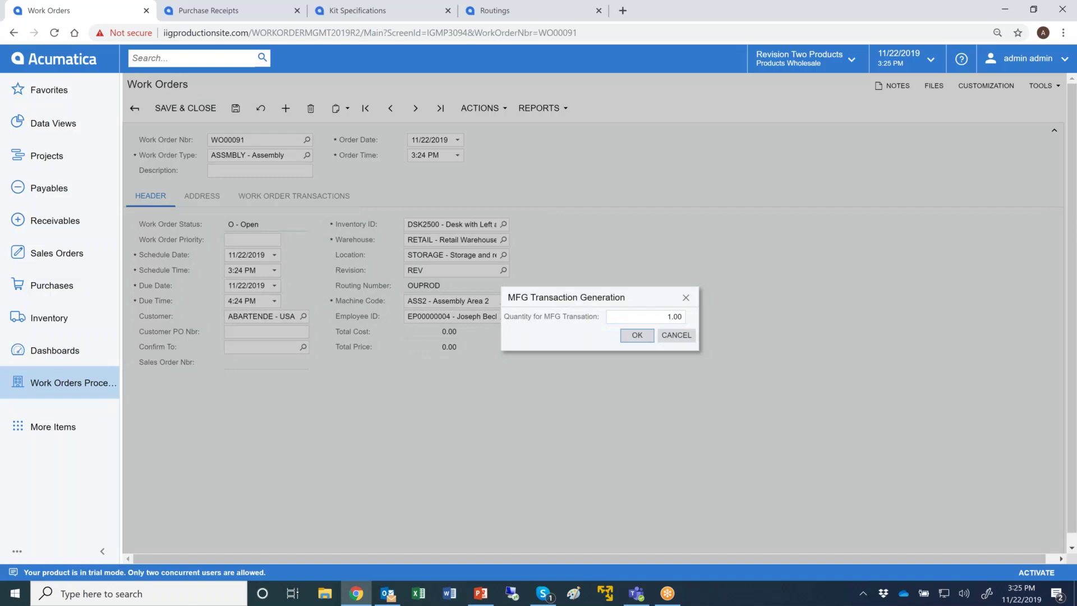
click(734, 343)
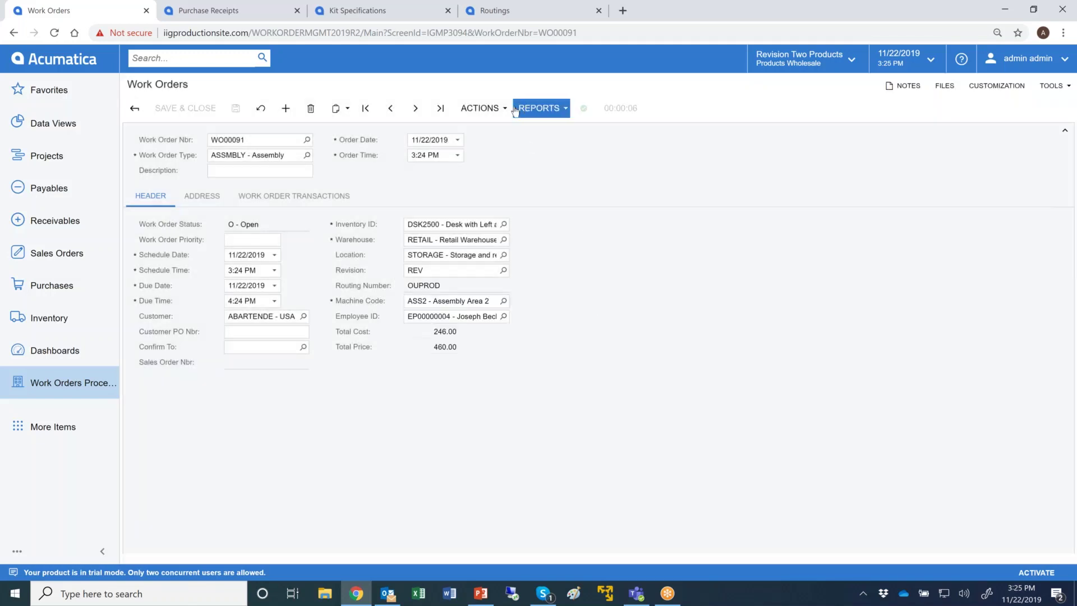
- Open the work order's first MFG transaction and examine its components, labor and overhead lines, and available actions
click(481, 108)
click(541, 108)
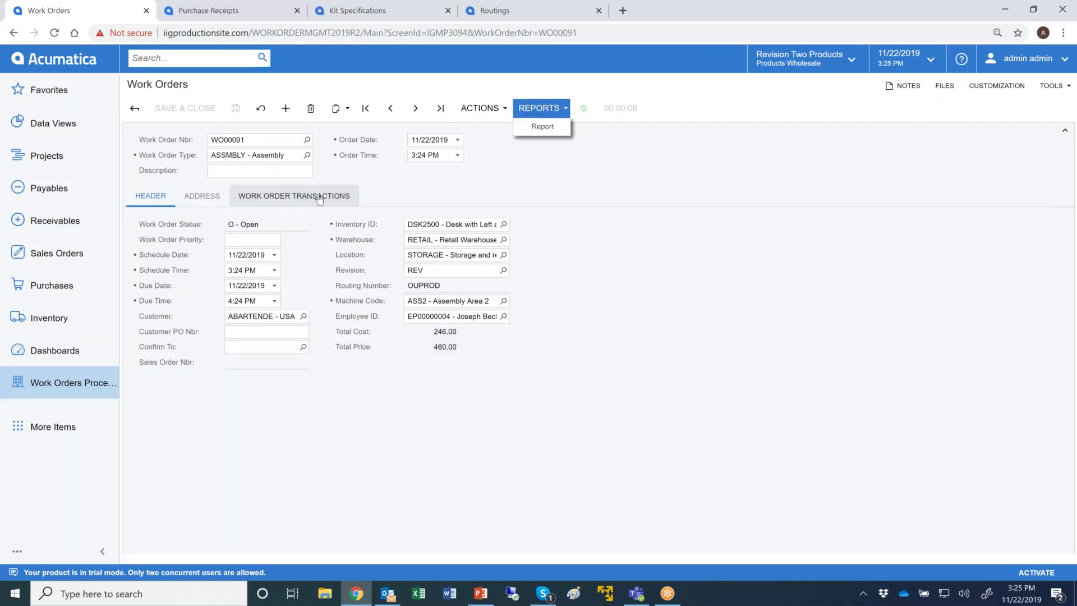
click(294, 195)
click(173, 273)
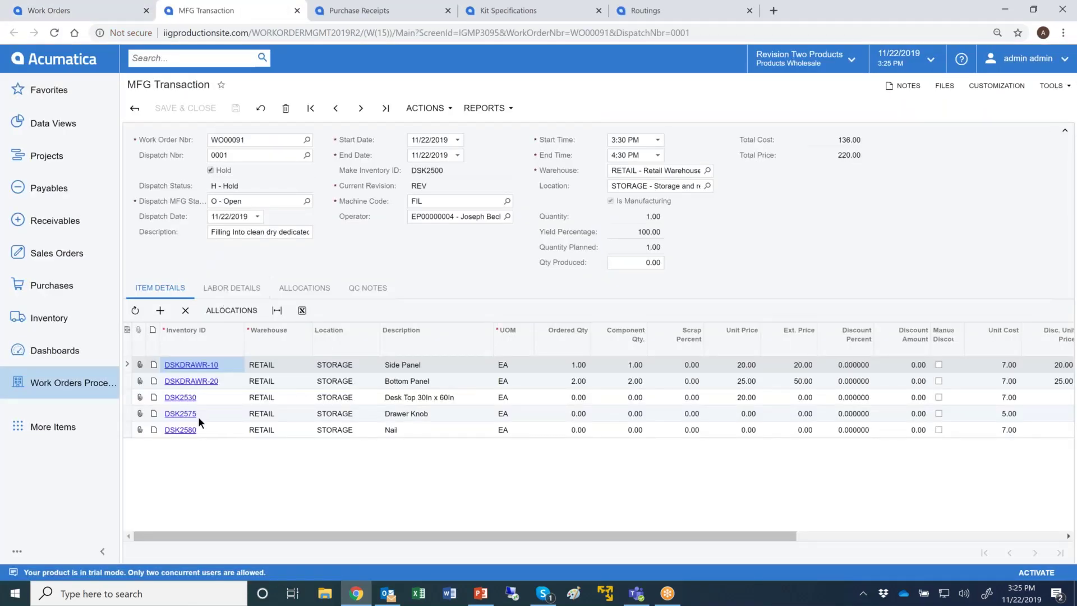
click(233, 288)
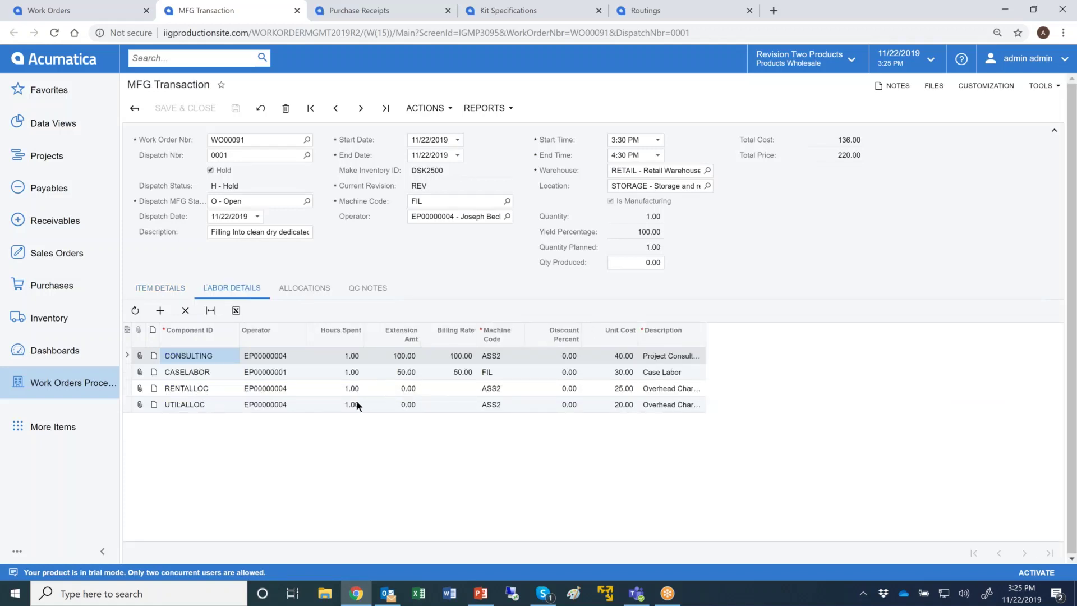
click(426, 108)
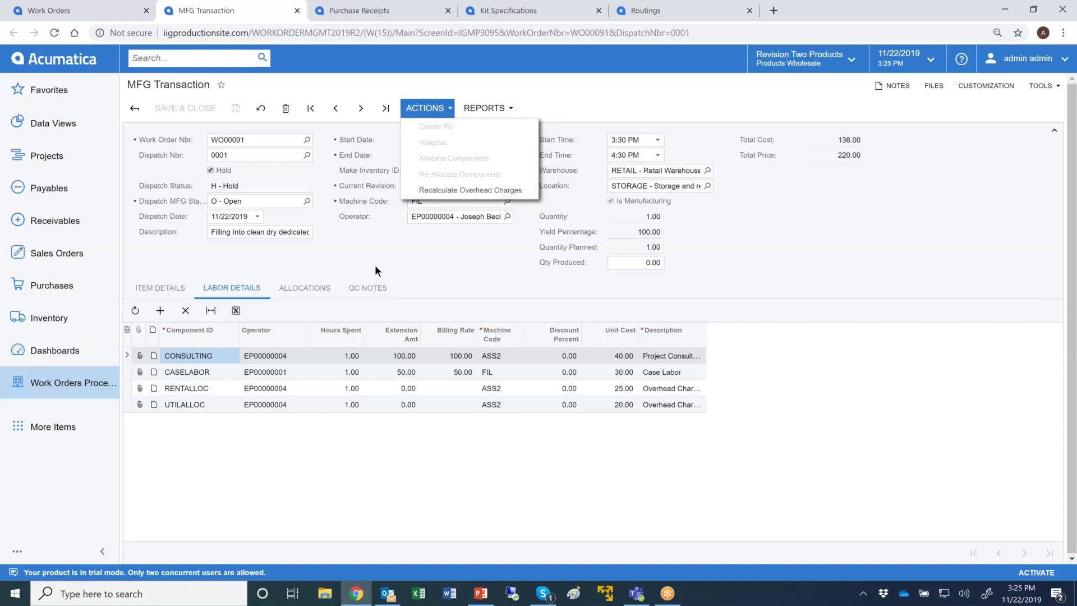
- Add a QC note to the MFG transaction with code COOLING, a sales employee as operator, and entry date 11/22/2019
click(363, 288)
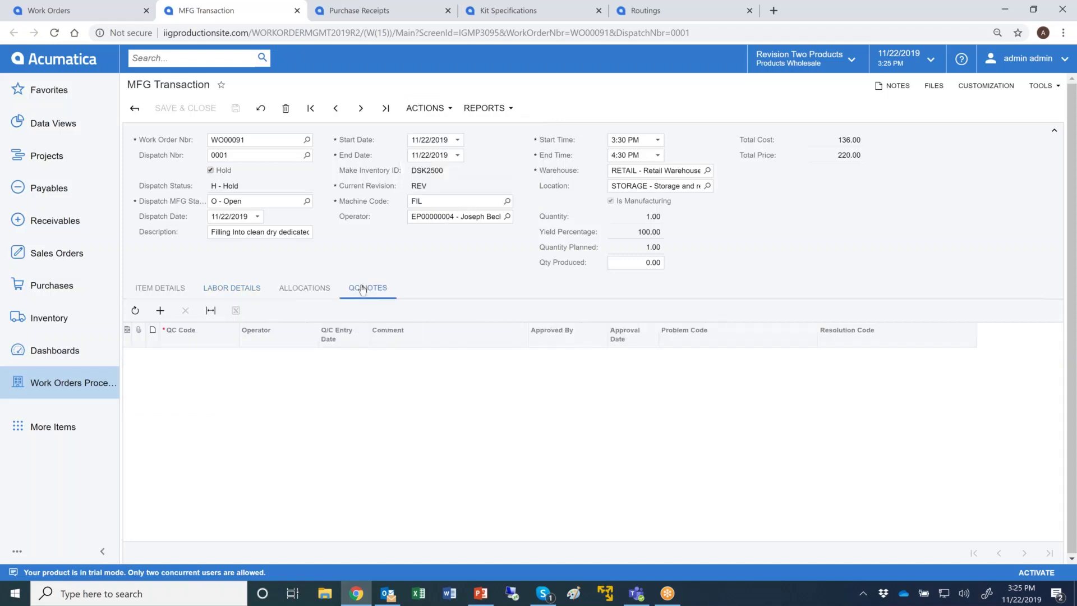
click(159, 311)
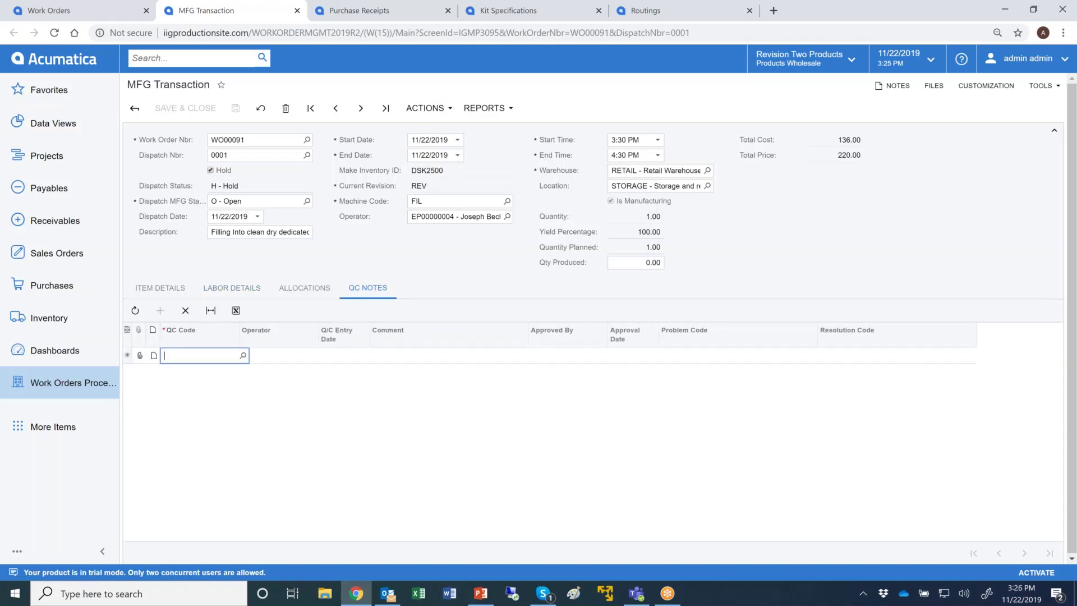
click(243, 355)
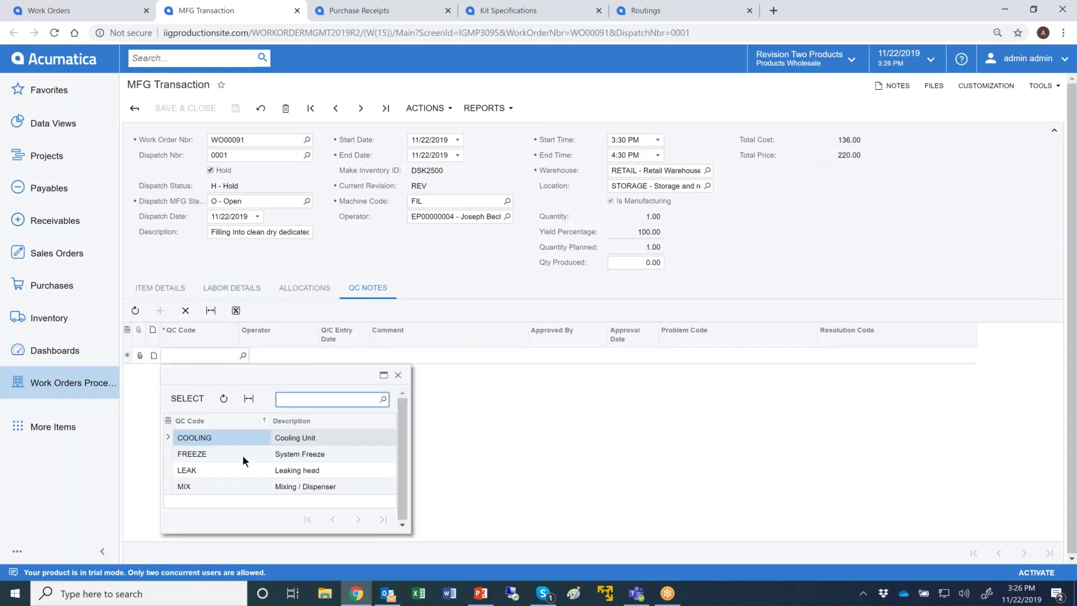
double_click(242, 436)
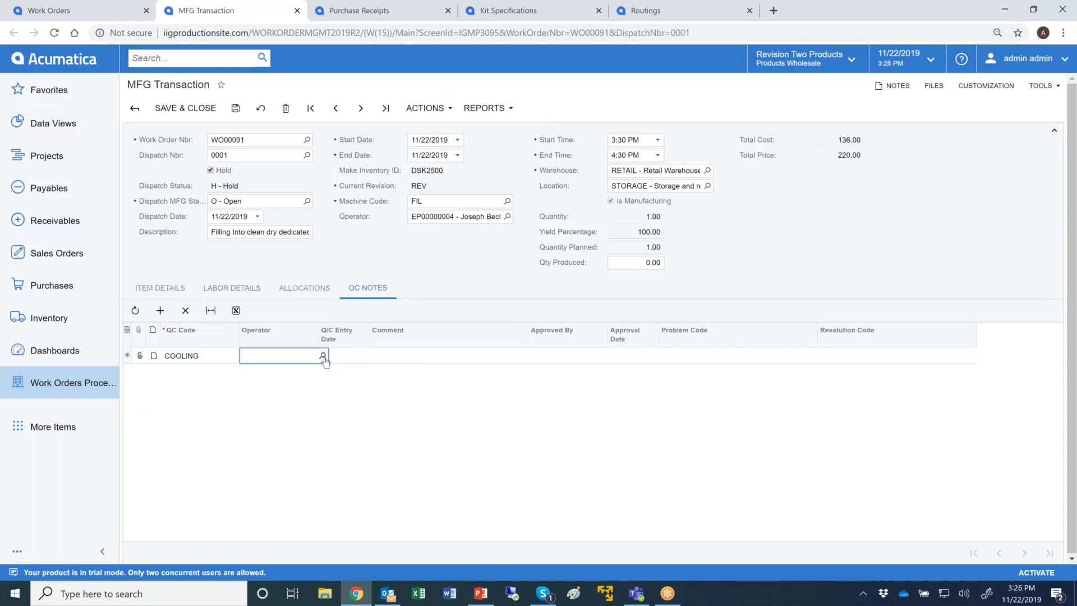
key(F3)
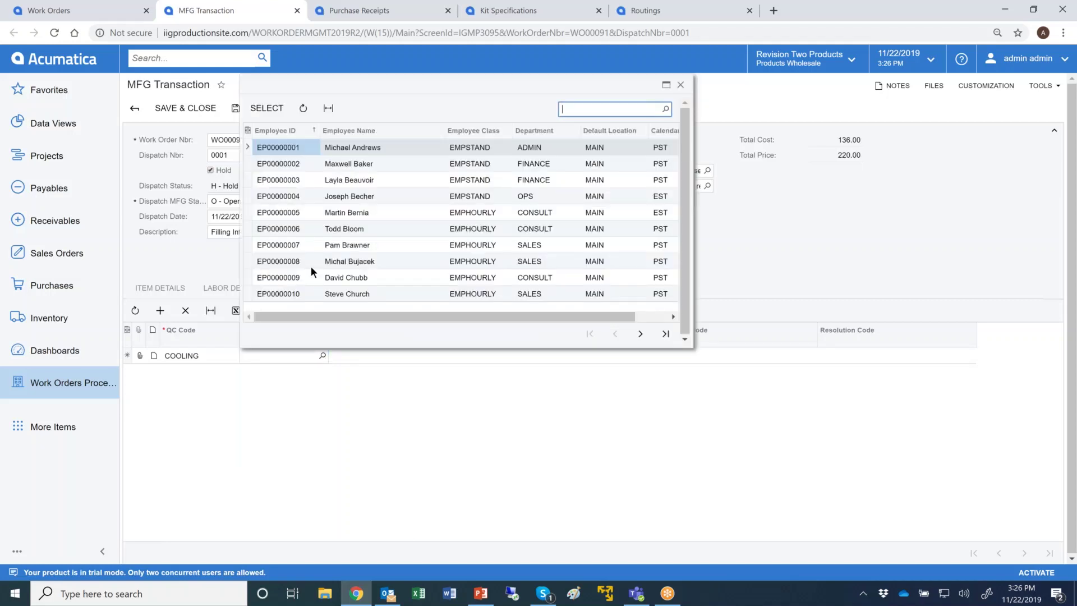
double_click(311, 245)
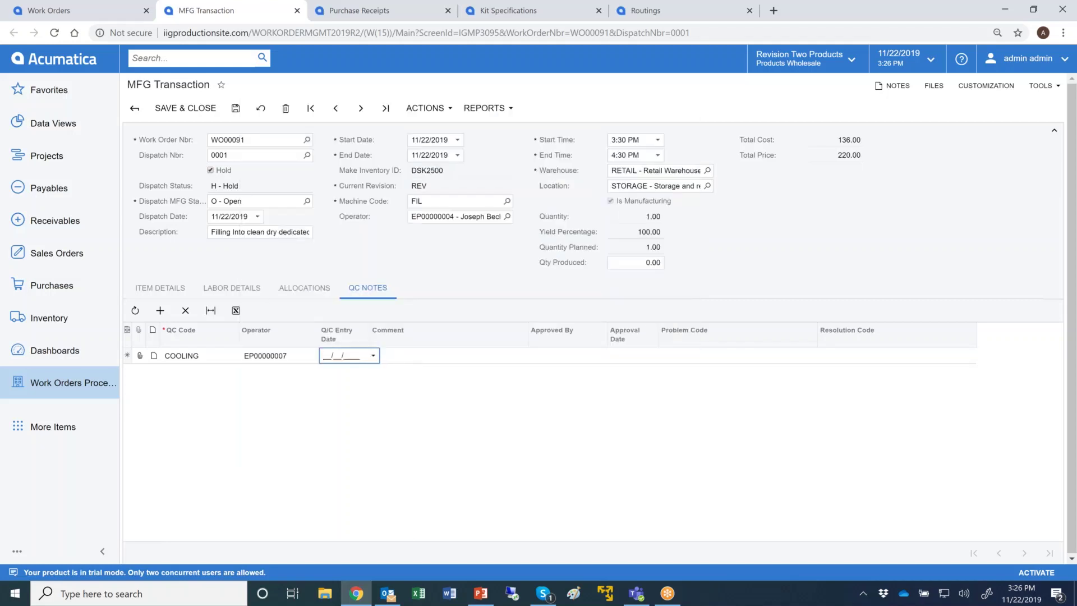
click(373, 355)
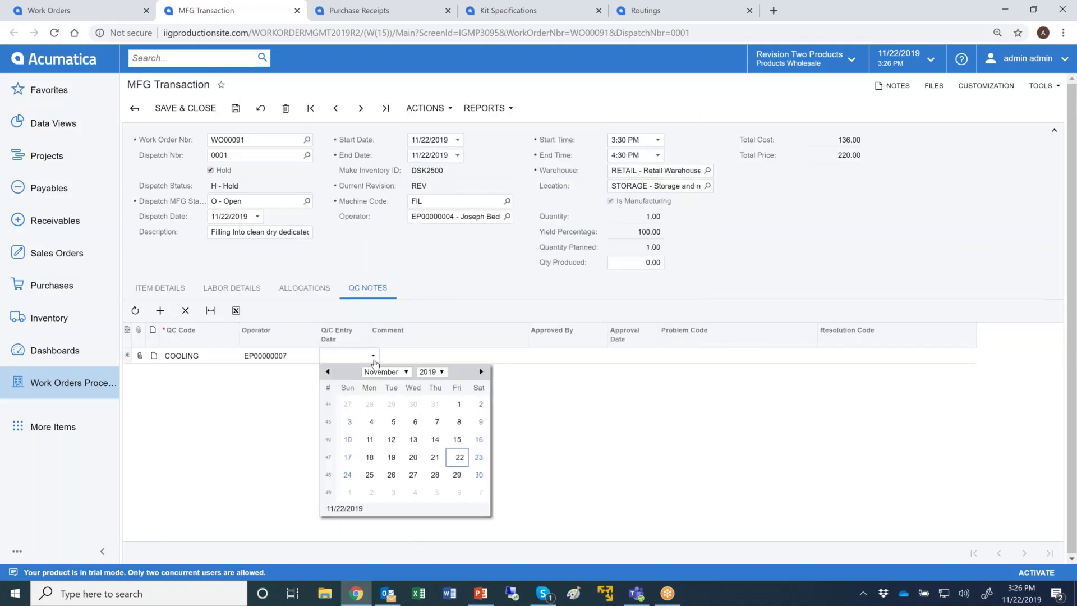
click(458, 456)
- Enter the QC note's comment as "System will not cool down to allow for next step"
click(416, 355)
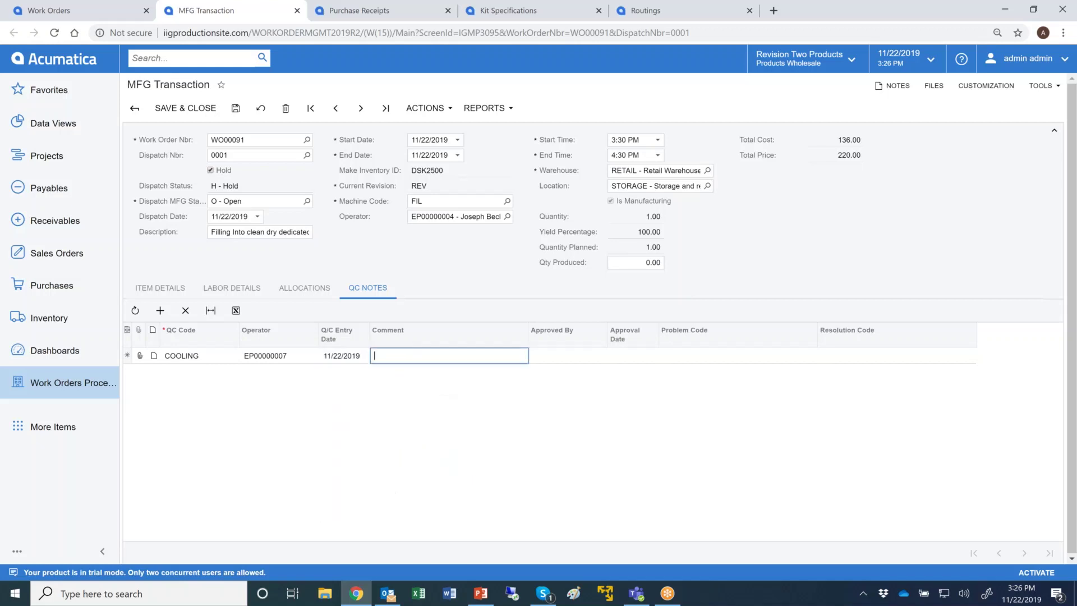
text(System will not cool doi)
text(nw to)
key(BackSpace)
key(BackSpace)
key(BackSpace)
key(BackSpace)
text(e)
key(BackSpace)
text(wn to allow for next step)
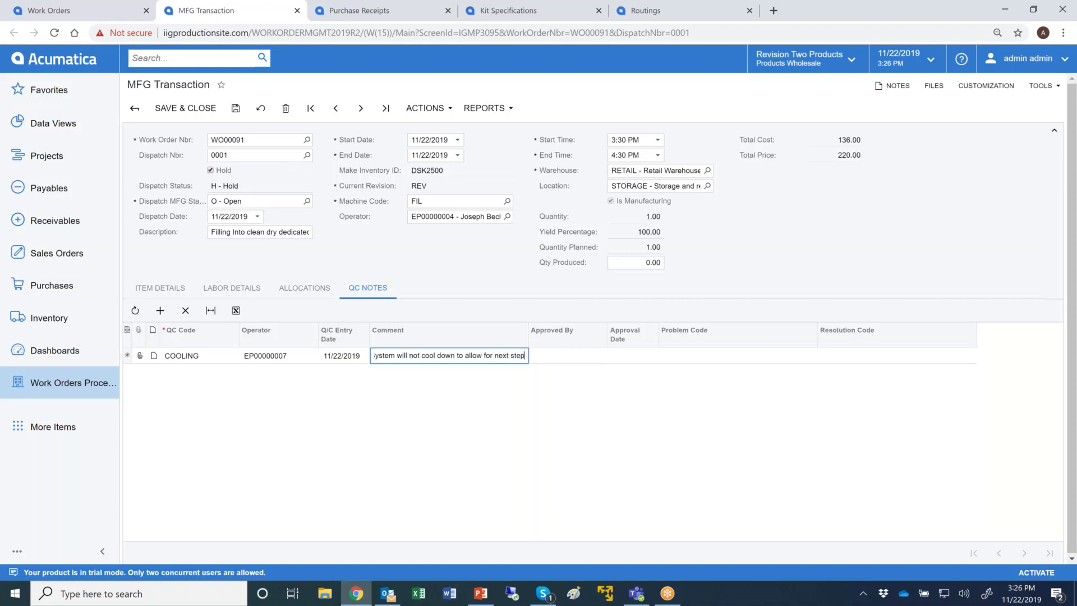
key(Tab)
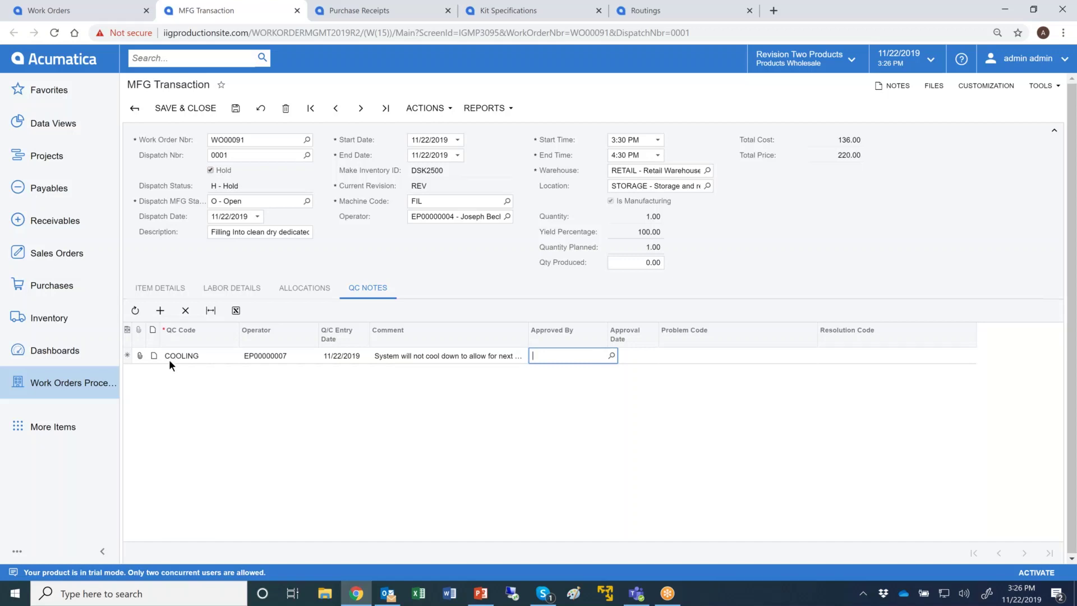
- Assign another sales employee as the QC note's approver and set the approval date to 11/22/2019
click(611, 356)
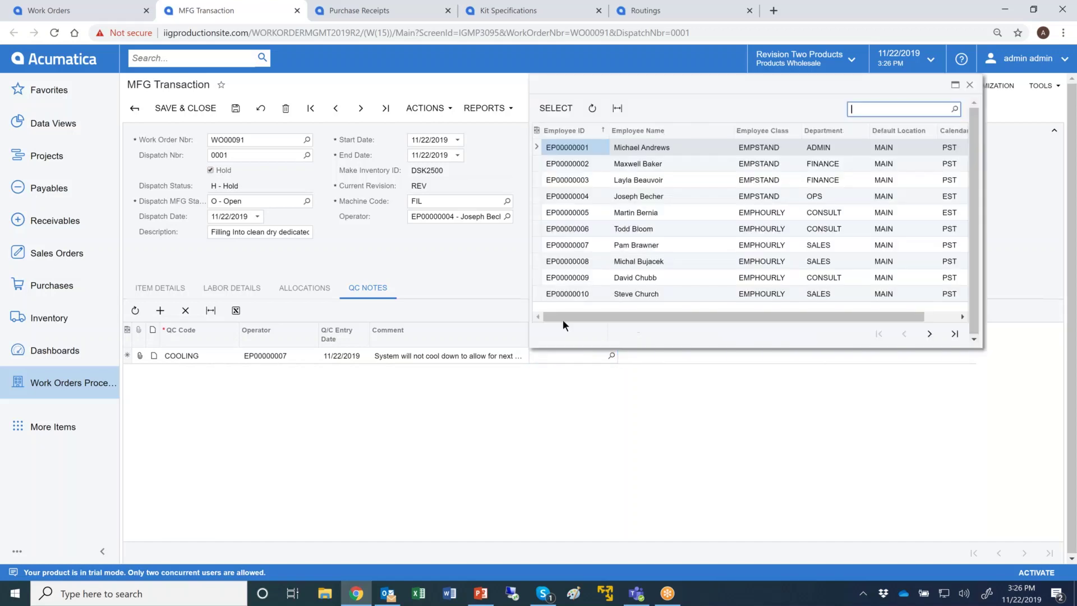
double_click(566, 266)
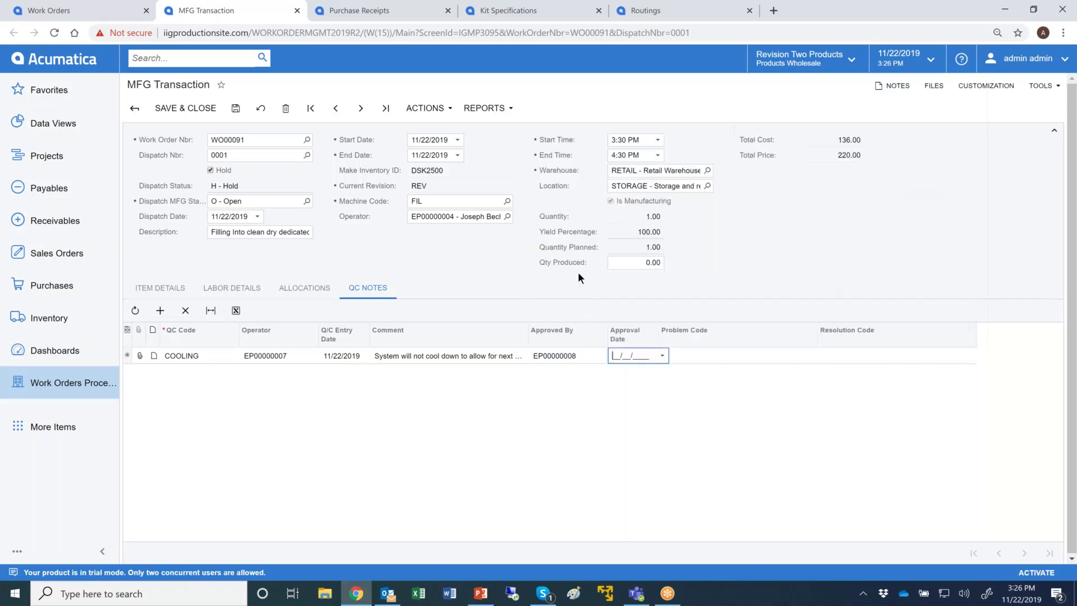
click(662, 356)
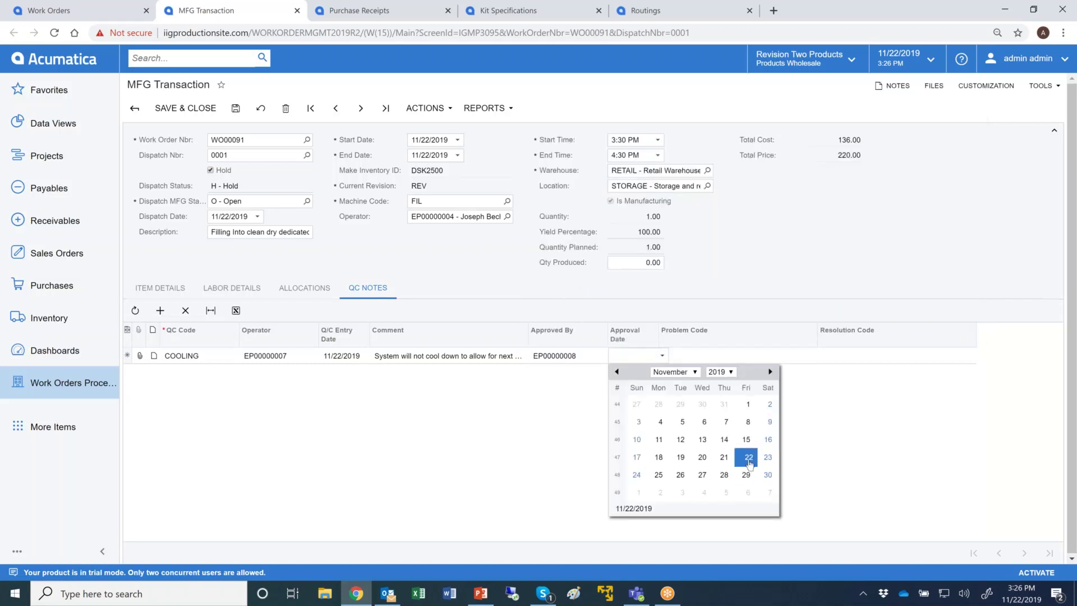
click(748, 459)
- Set the QC note's problem code to FILLING and resolution code to REPLACED, then save and close the MFG transaction
click(720, 354)
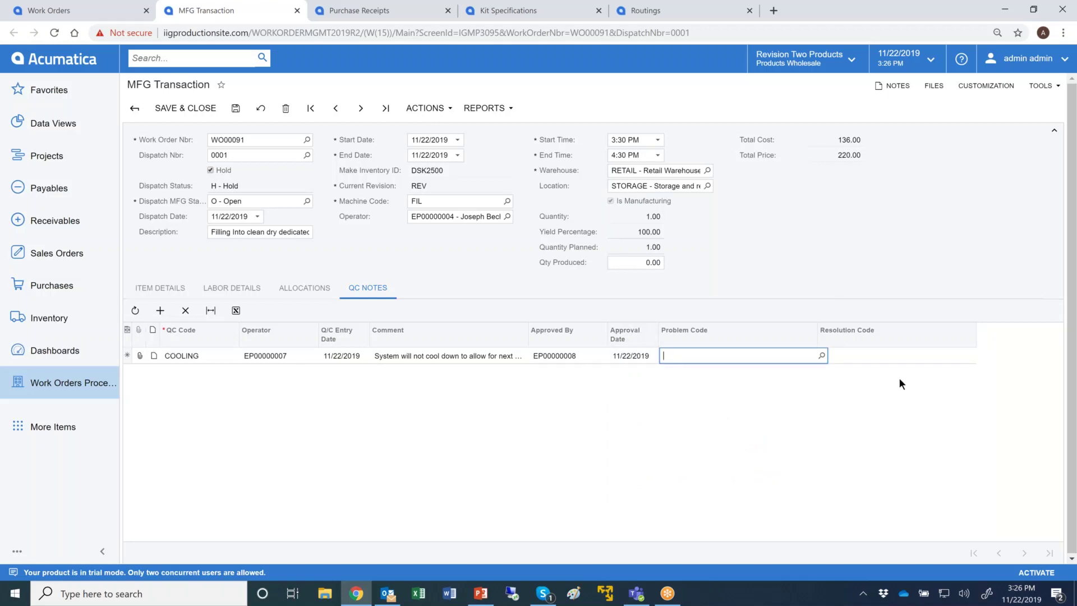
click(821, 355)
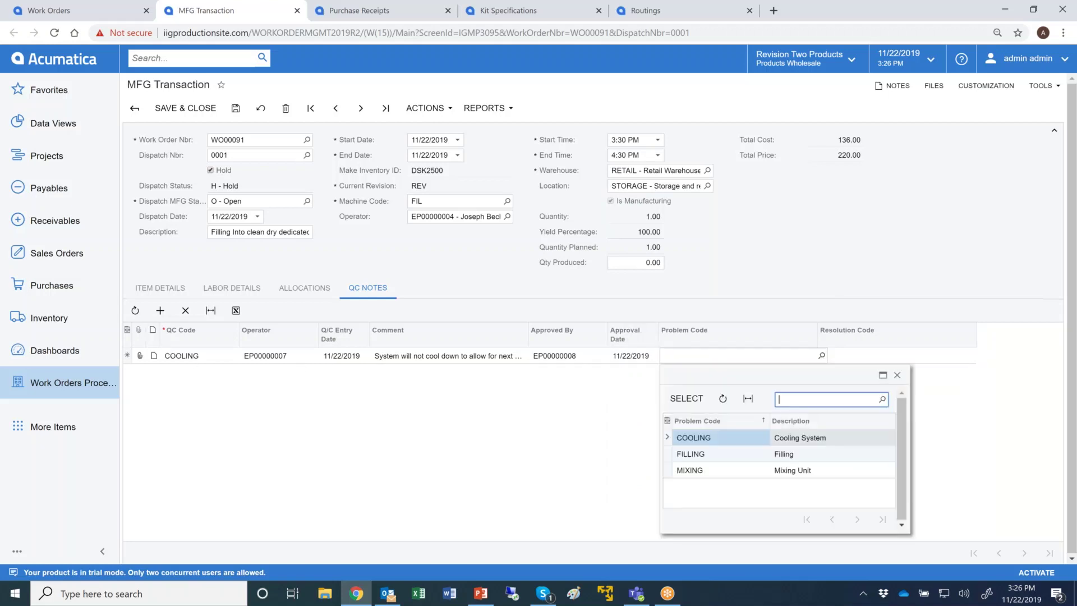
double_click(745, 456)
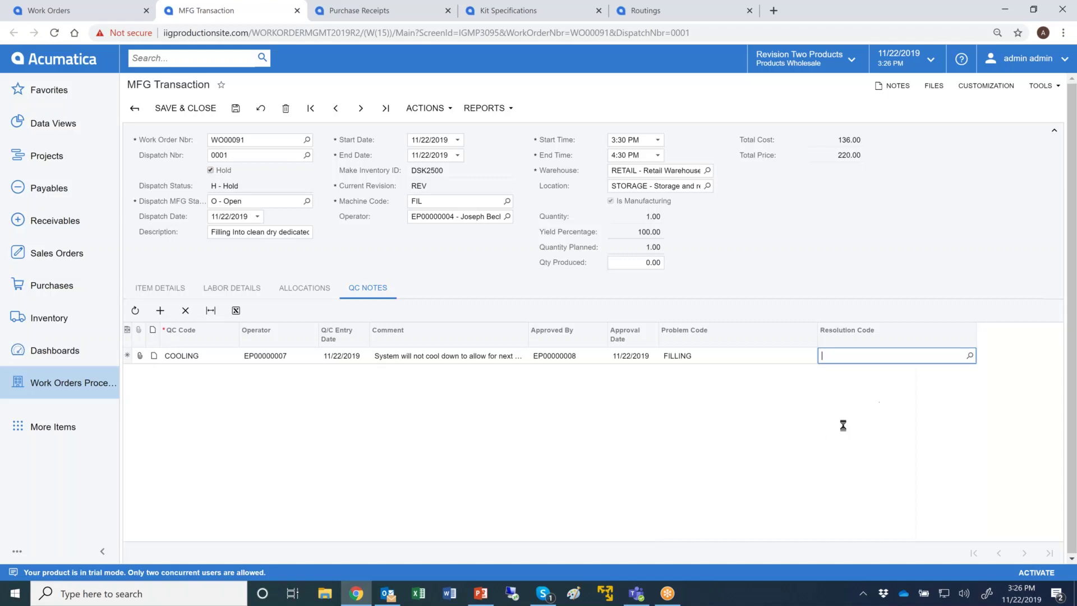
click(968, 354)
double_click(900, 456)
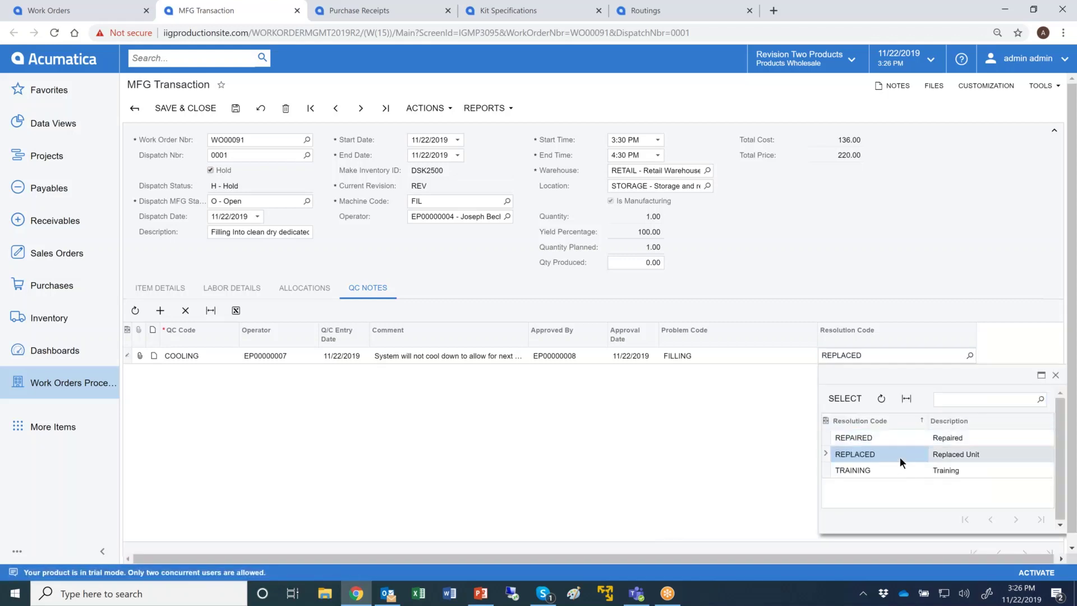
click(216, 108)
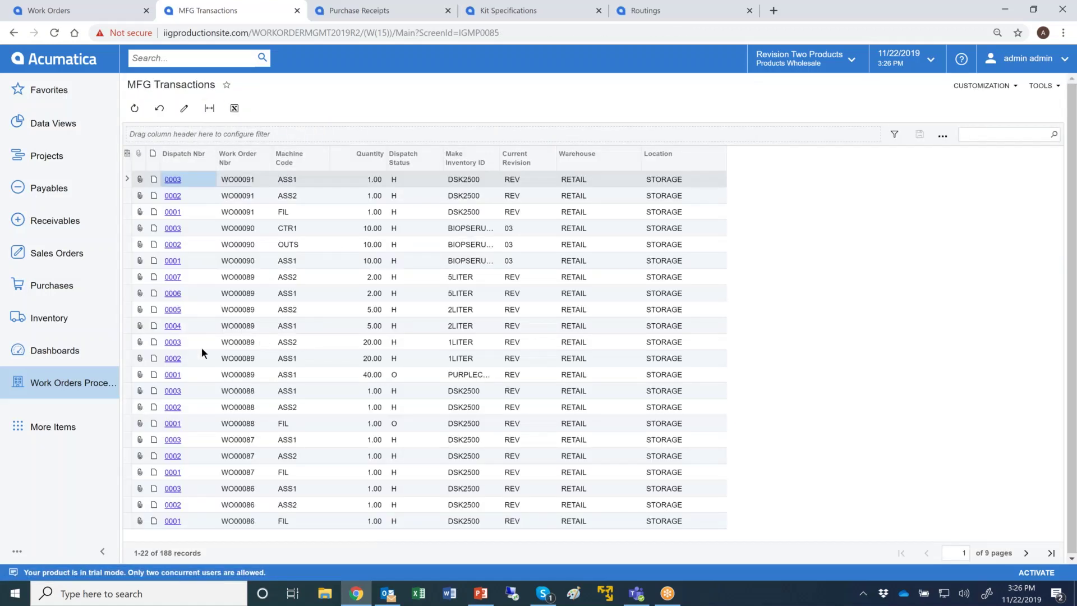
- Open the QC Notes inquiry, filter it by QC code COOLING, and examine the other available filters
click(86, 387)
click(396, 225)
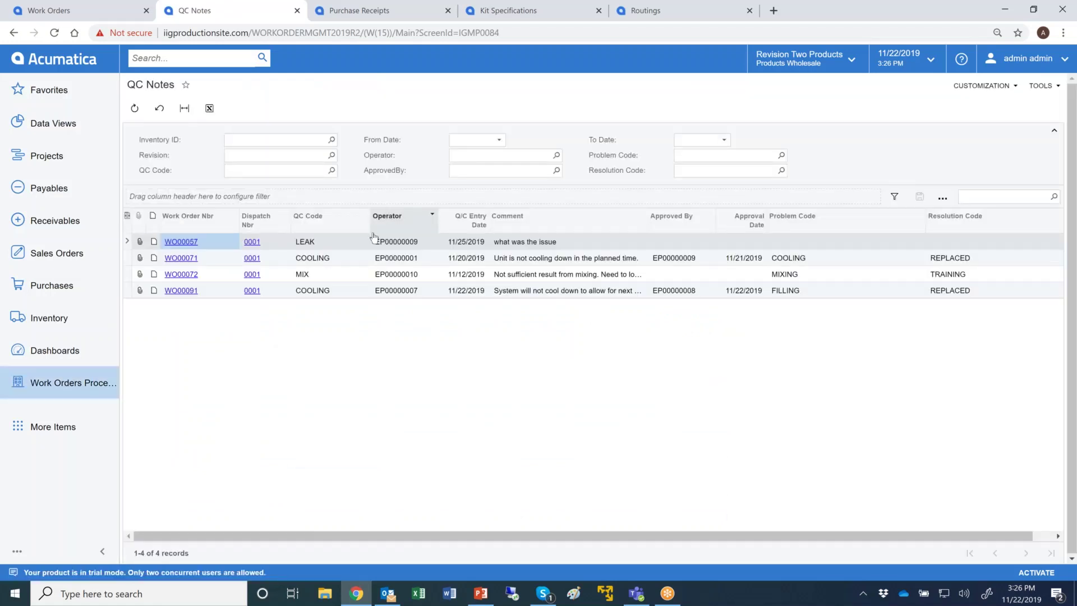
click(332, 170)
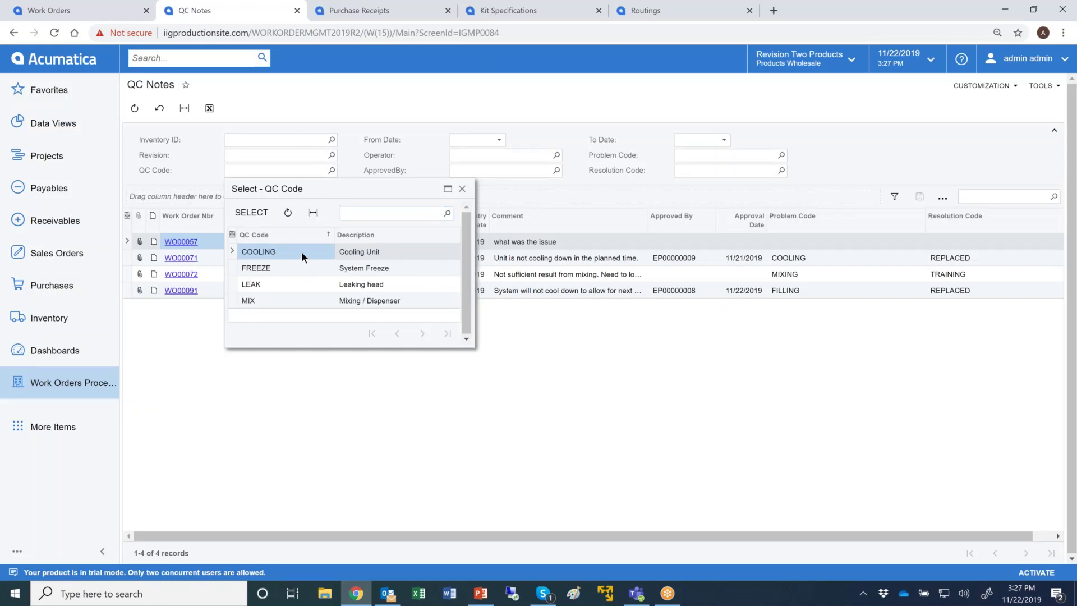
double_click(301, 251)
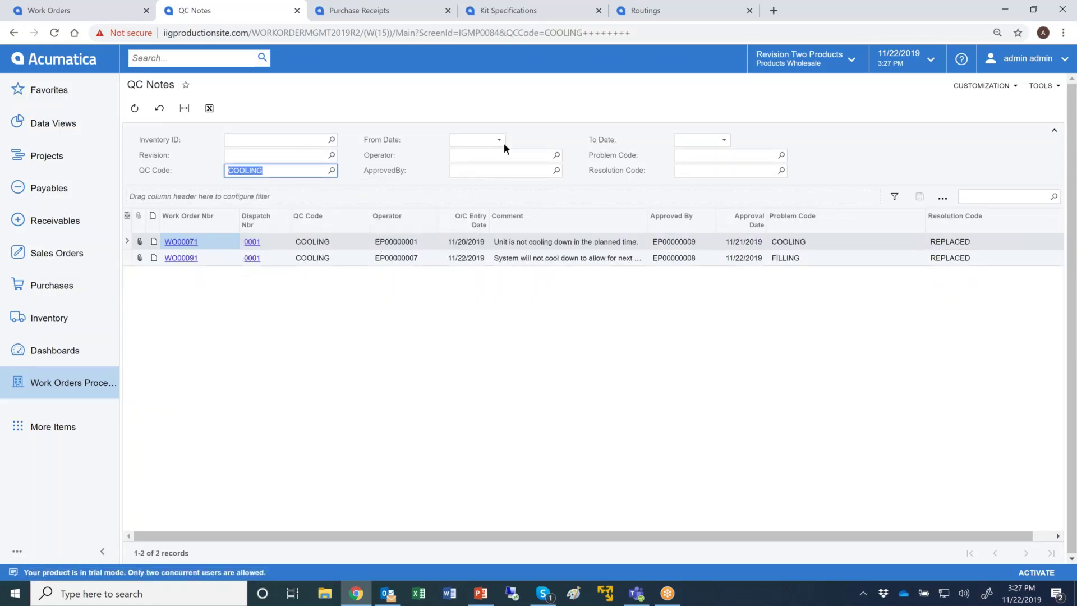
click(517, 155)
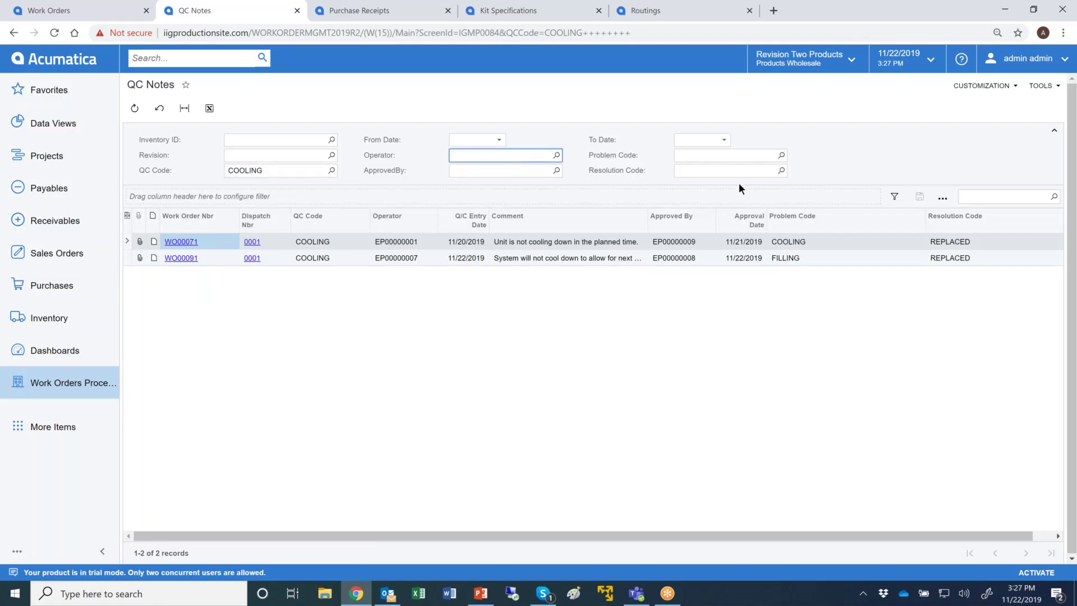
click(310, 140)
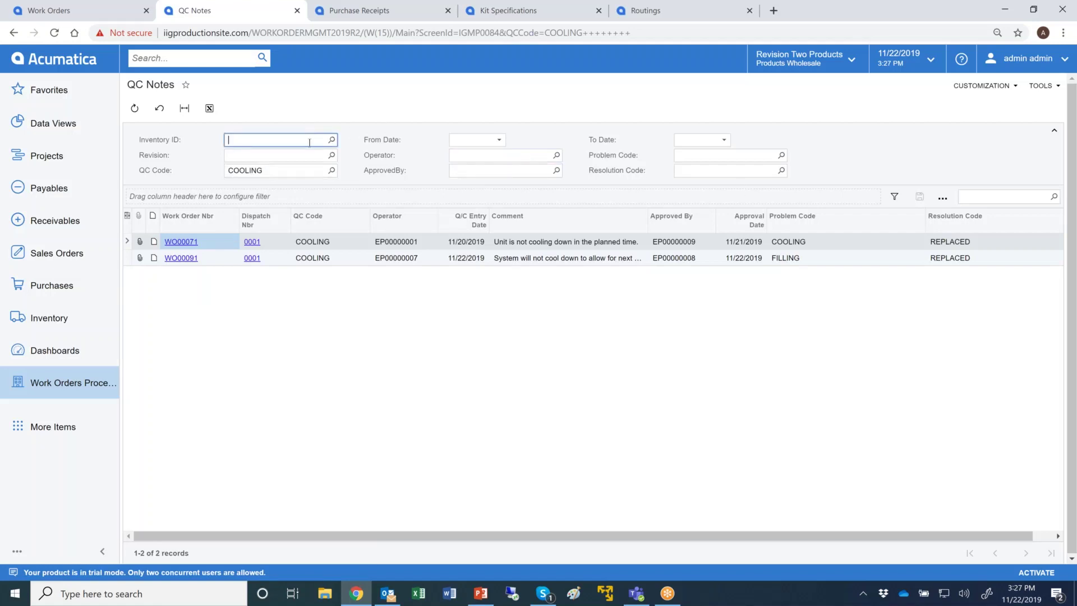
click(307, 157)
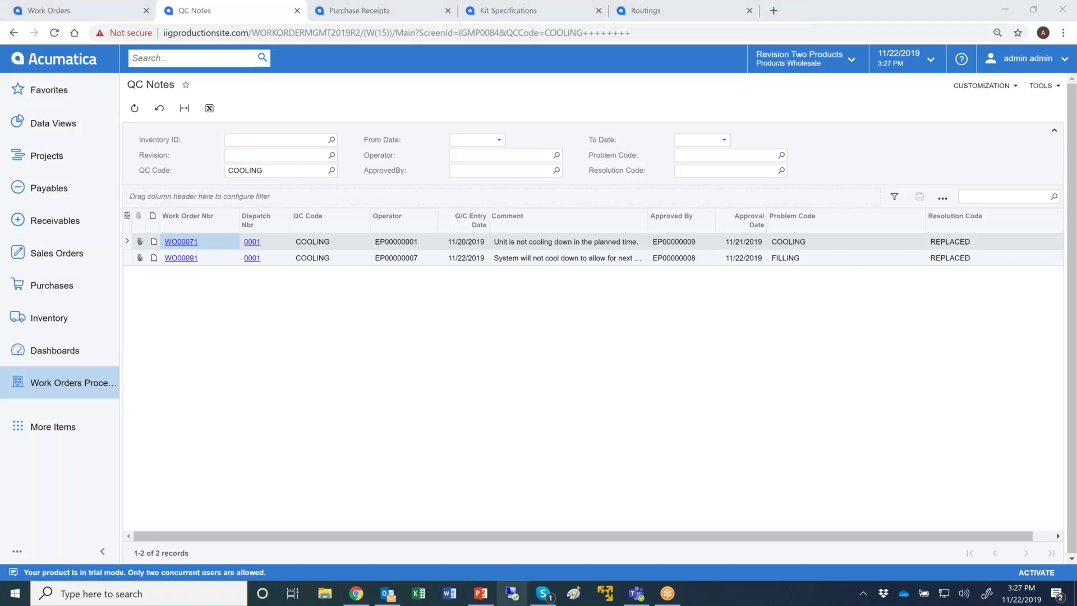
- Switch to the PowerPoint slide show to present the closing contact information slide
click(481, 595)
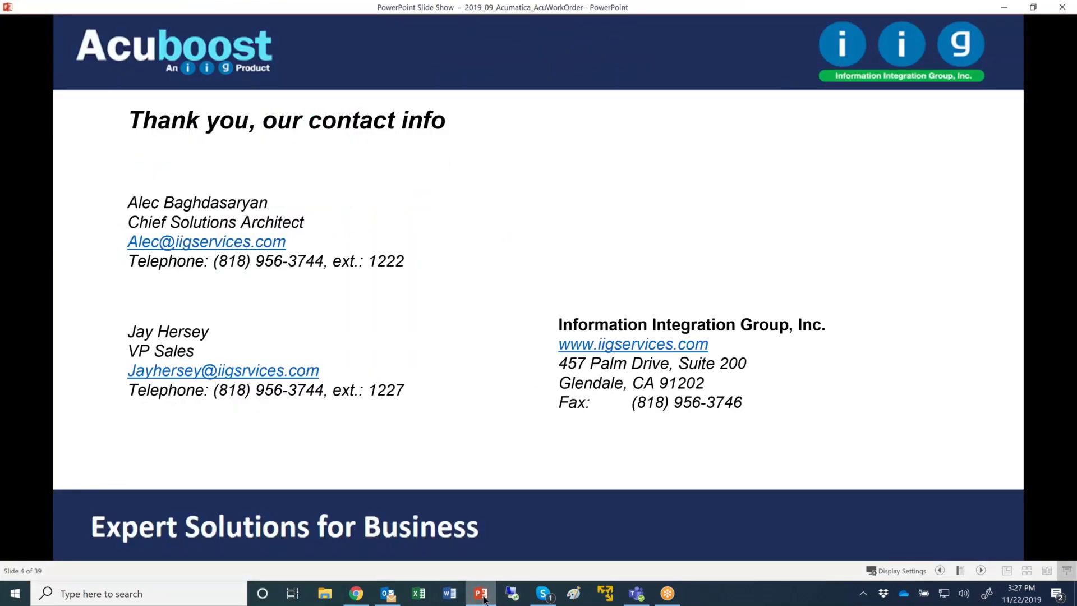